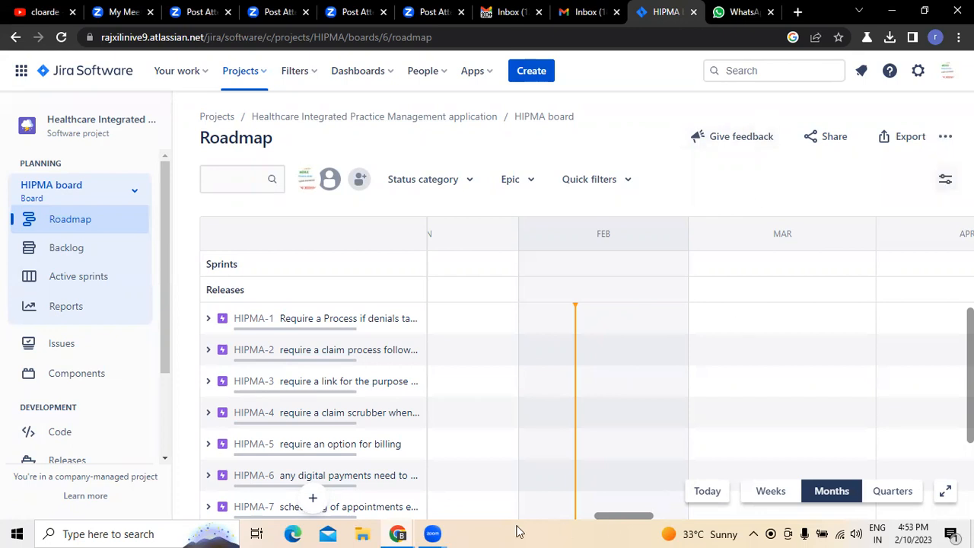
- Open the HCIPMS dashboard from the list of all dashboards
click(390, 59)
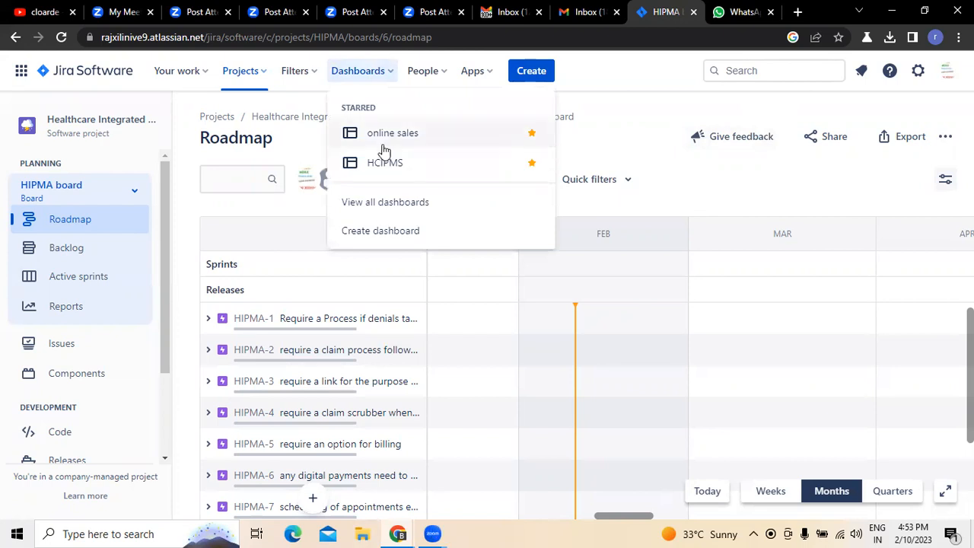
click(387, 203)
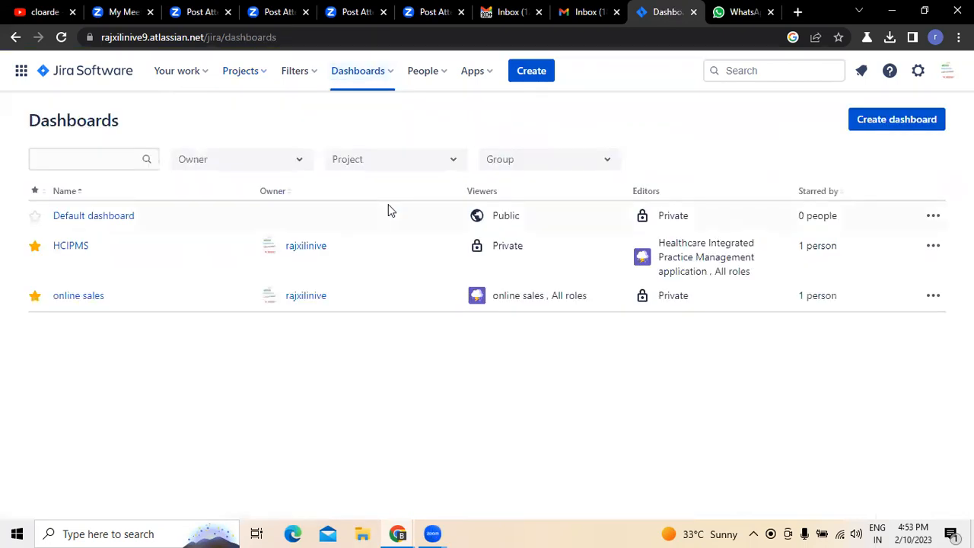
click(77, 247)
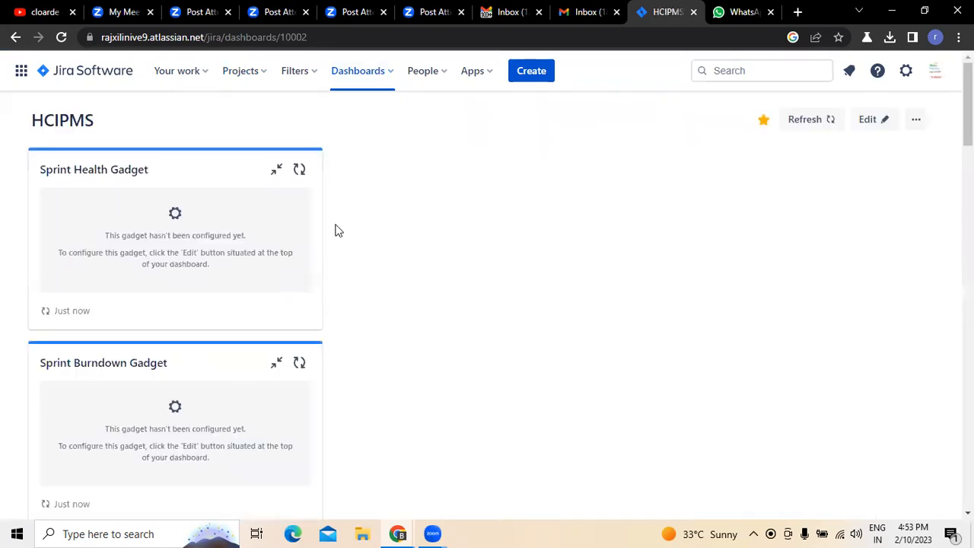
- Examine the gadgets on the HCIPMS dashboard, including the Activity Stream entries down to the oldest one listed
scroll(392, 338, down, 9)
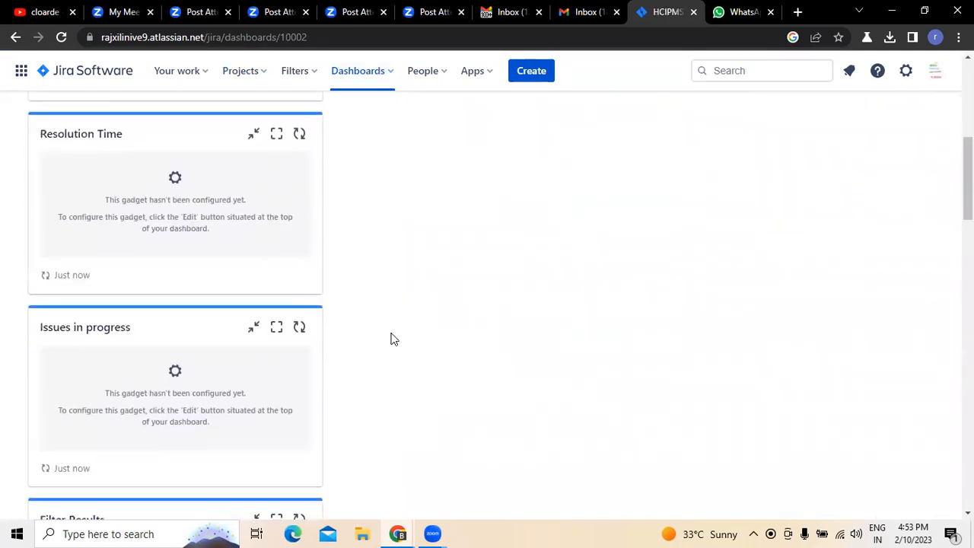
scroll(392, 338, down, 10)
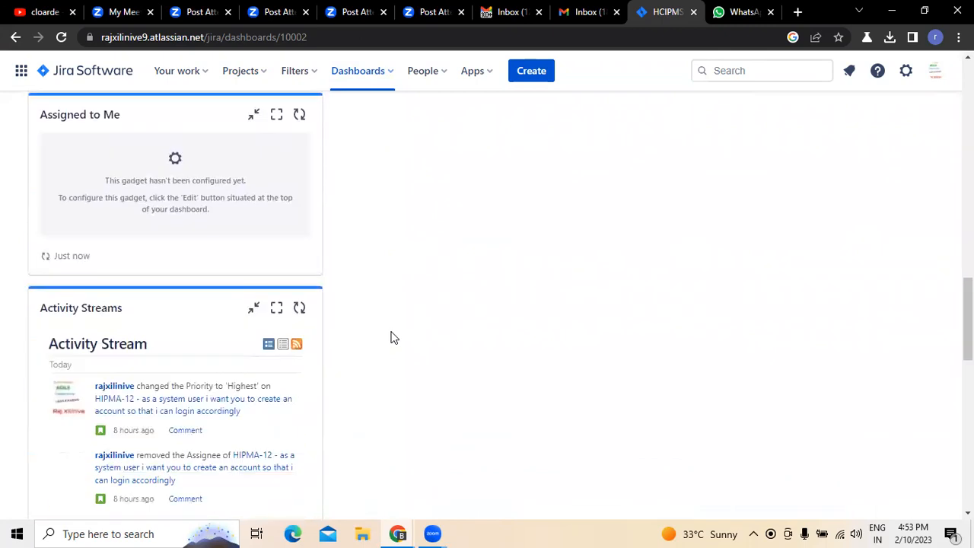
scroll(391, 337, up, 2)
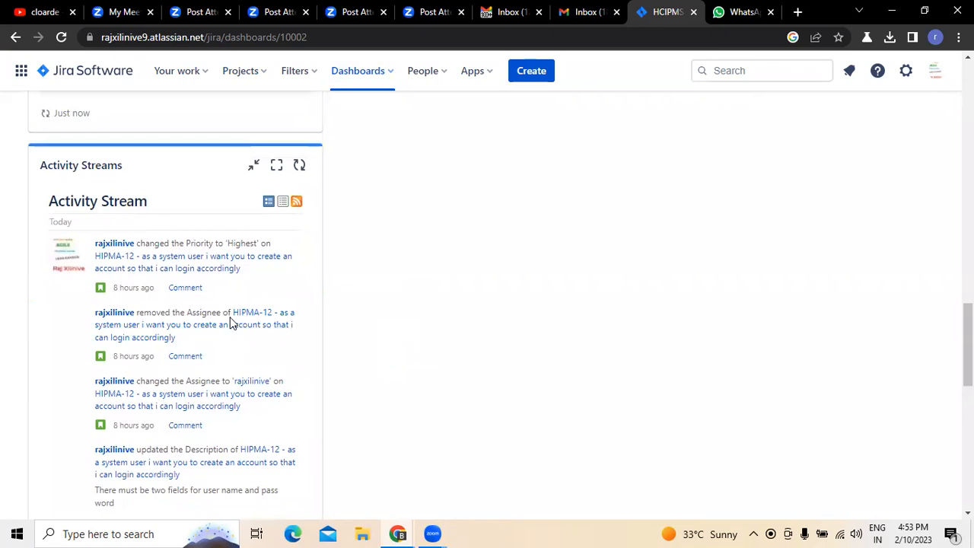
scroll(232, 323, down, 4)
scroll(232, 323, down, 3)
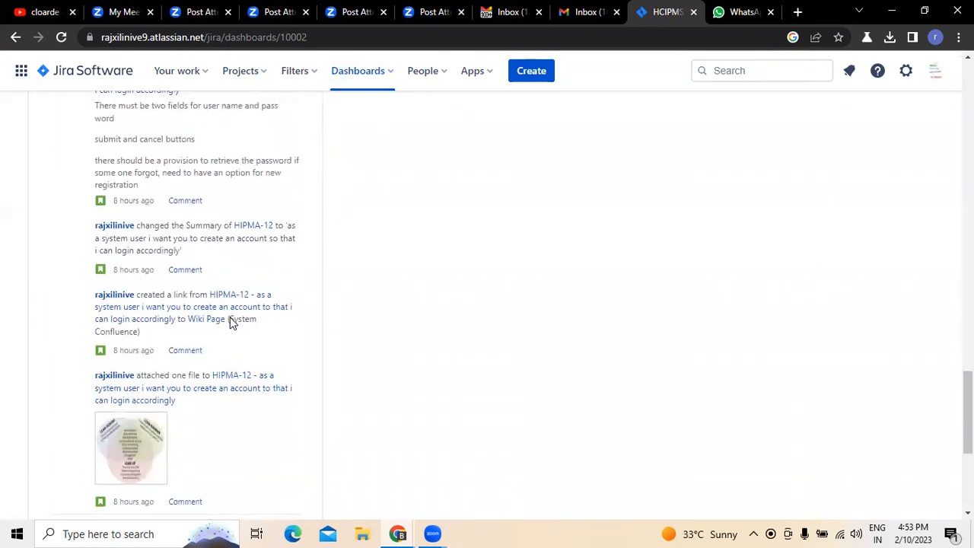
scroll(251, 367, down, 2)
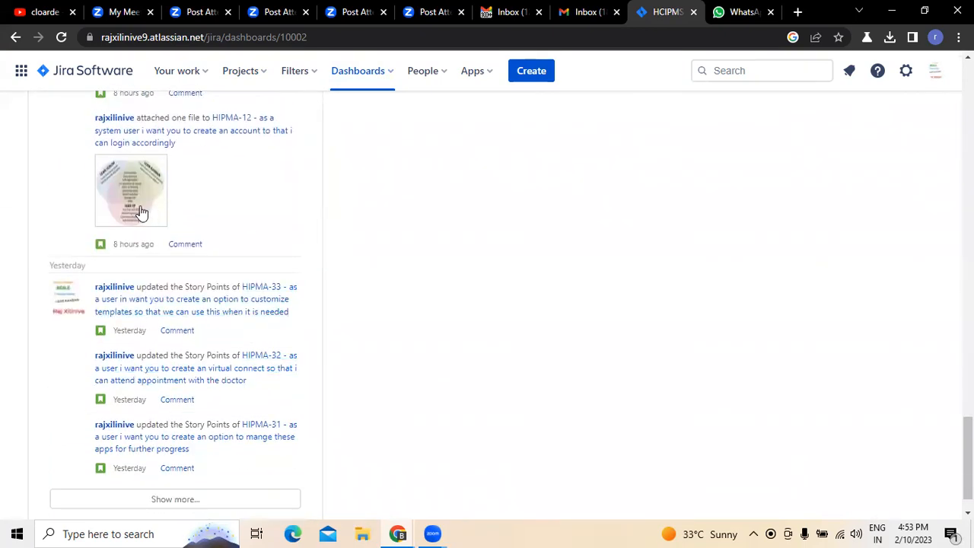
scroll(183, 381, down, 1)
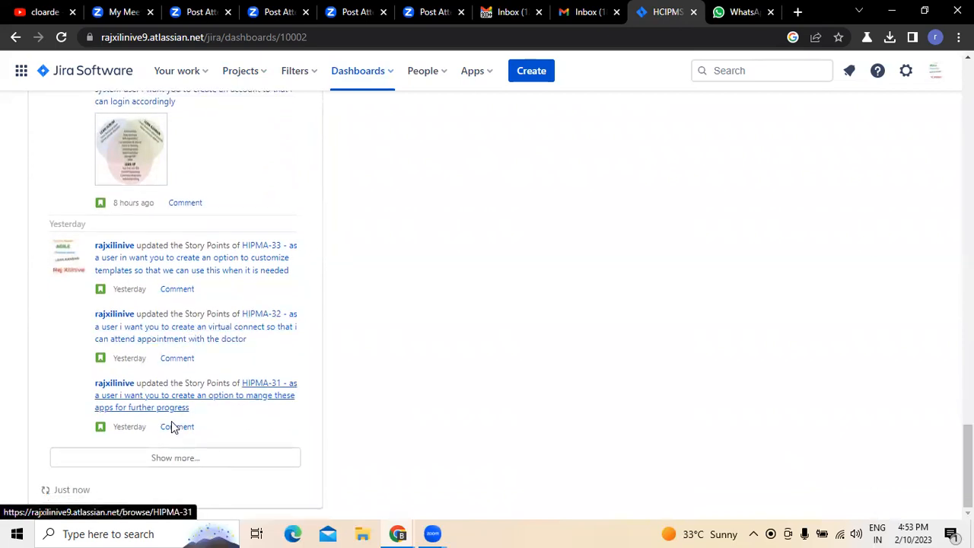
scroll(213, 221, up, 15)
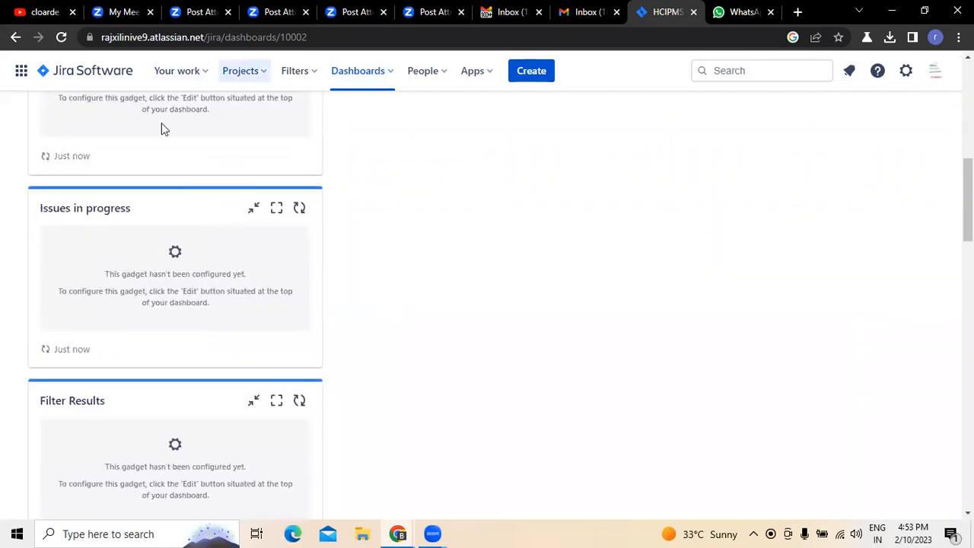
- Open the backlog of the Healthcare Integrated Practice Management application project and show its versions and epics alongside the issues
click(244, 71)
click(281, 144)
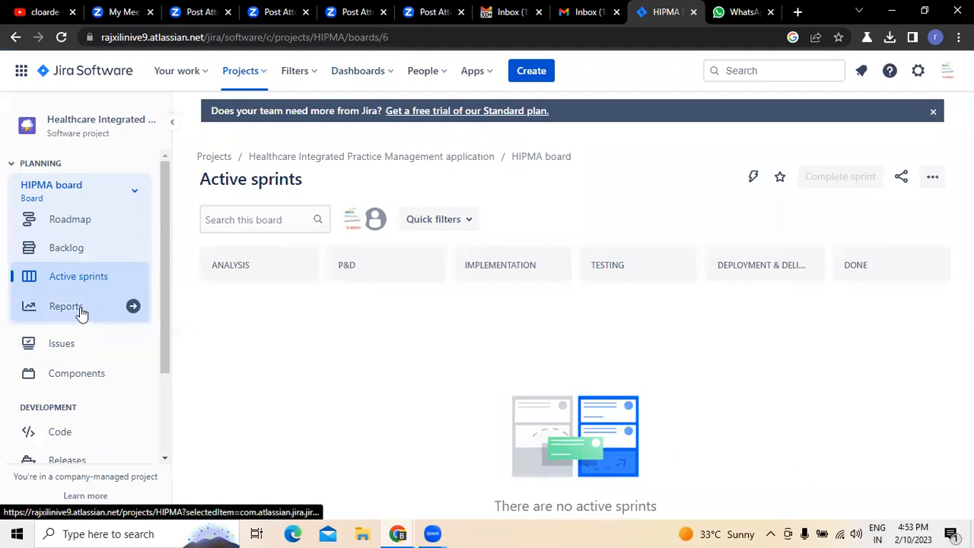
click(70, 256)
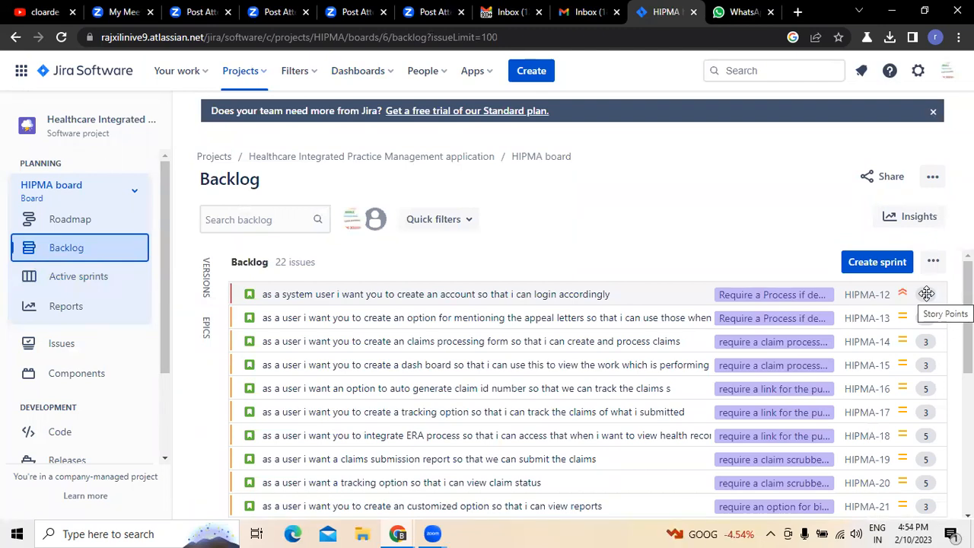
click(210, 274)
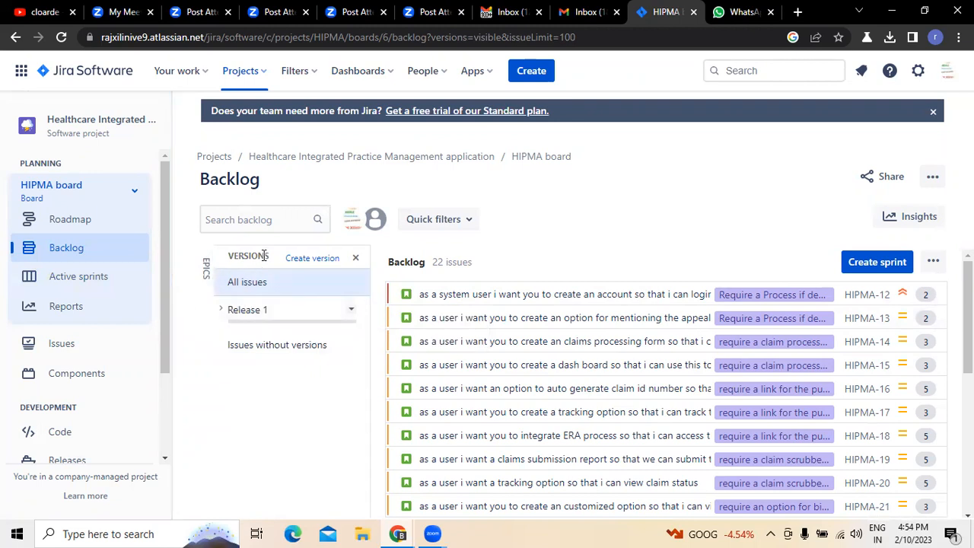
click(206, 266)
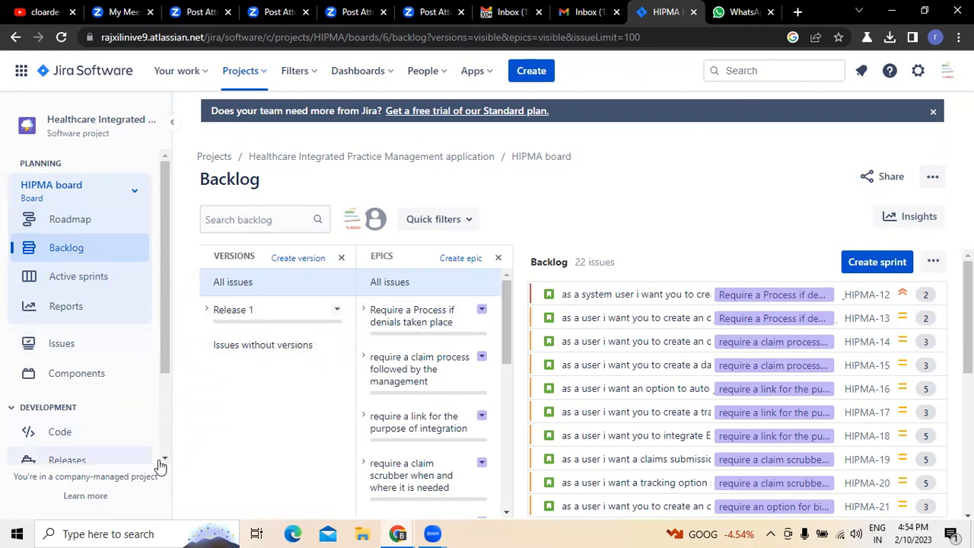
- Open Release 1 from the project's releases and review its dates, related work and issues
scroll(165, 462, down, 1)
click(66, 415)
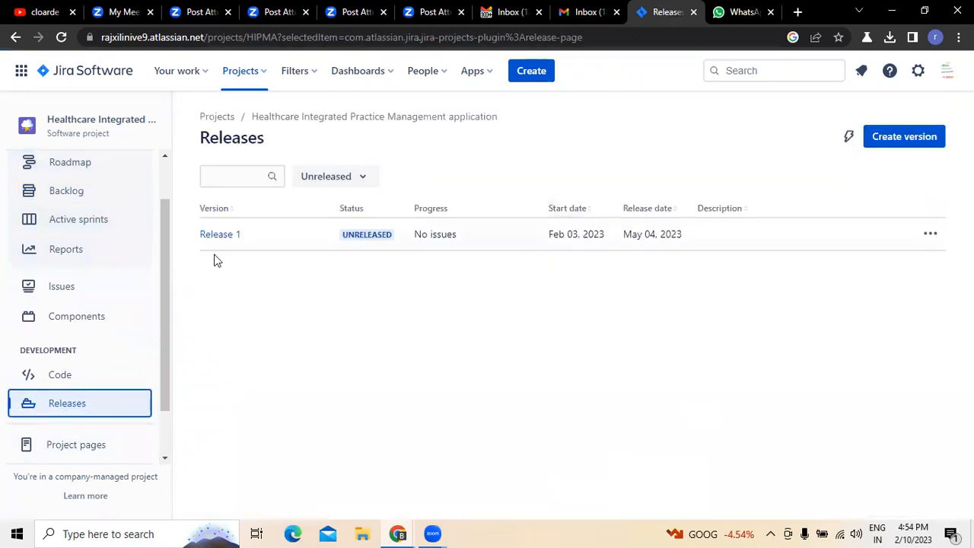
click(206, 238)
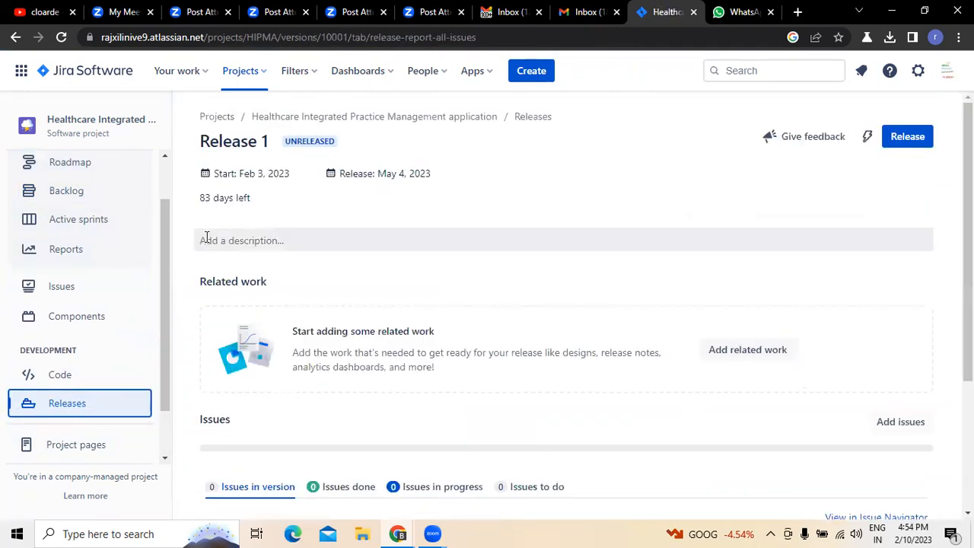
scroll(603, 359, down, 3)
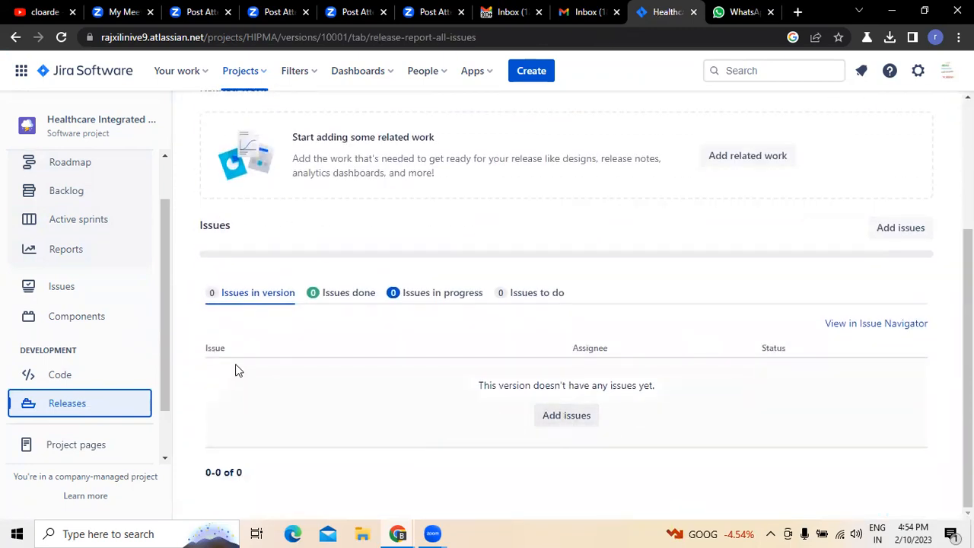
scroll(237, 320, up, 2)
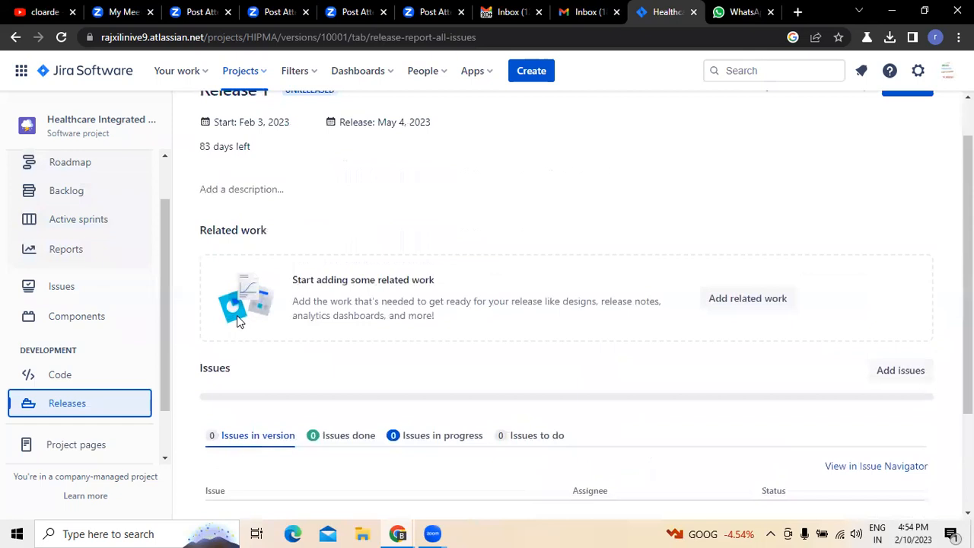
scroll(237, 315, up, 1)
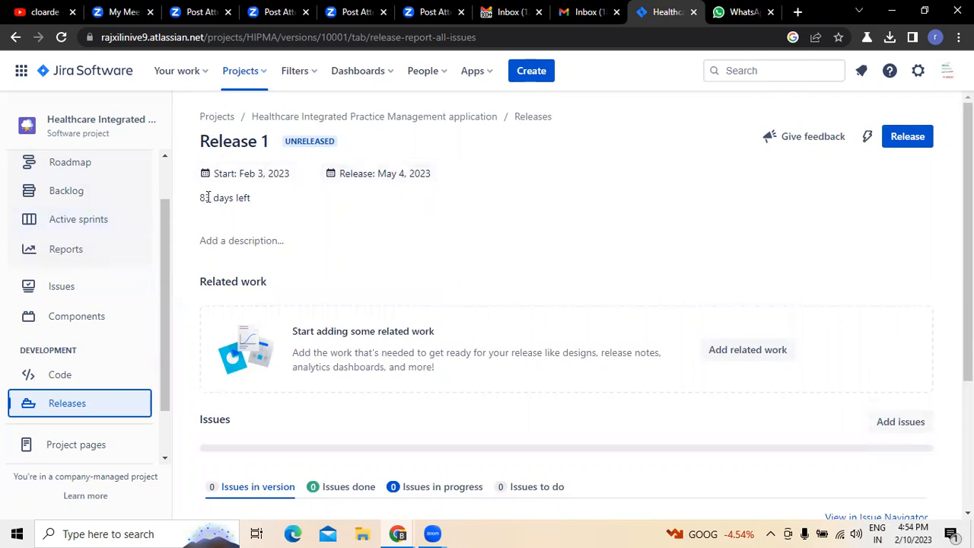
- Add issue HIPMA-31 to Release 1 and dismiss the notification
scroll(343, 318, down, 3)
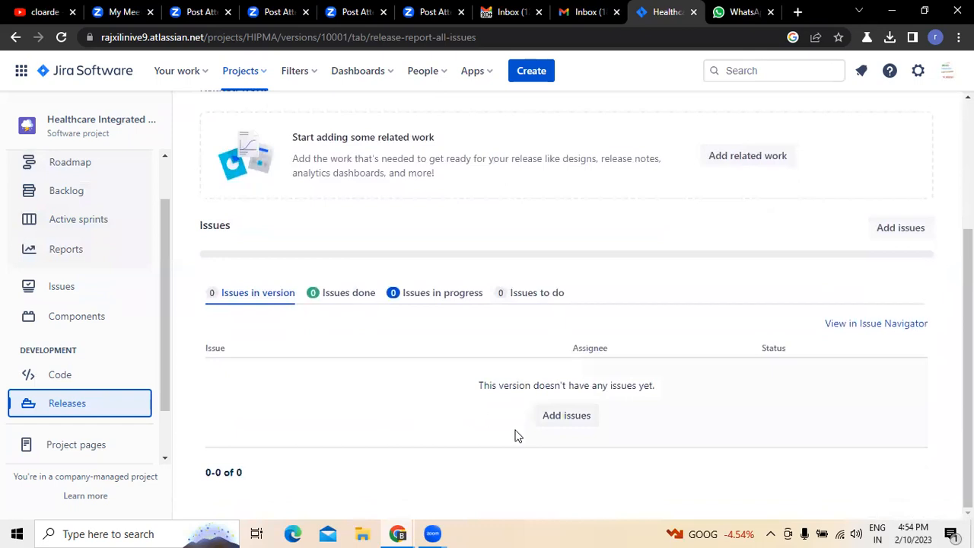
click(553, 419)
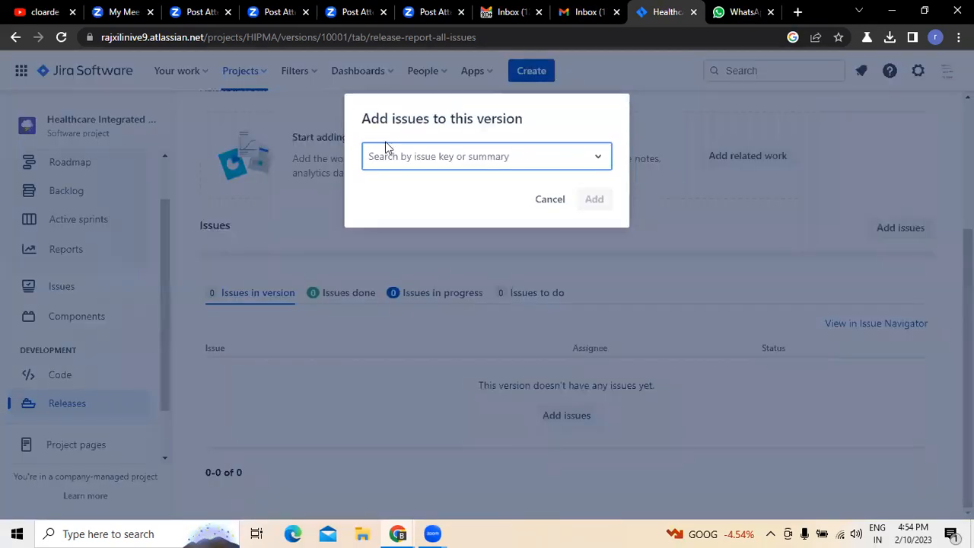
click(601, 166)
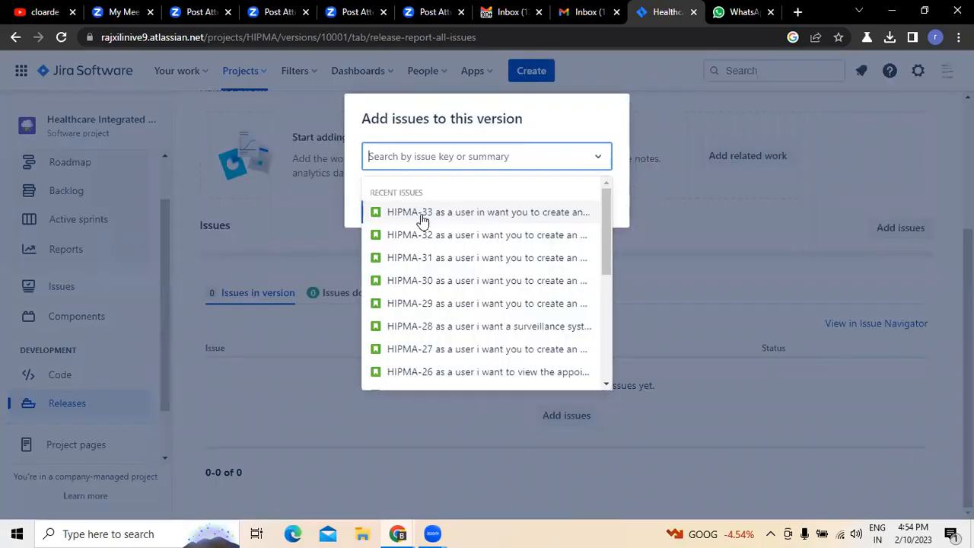
click(421, 265)
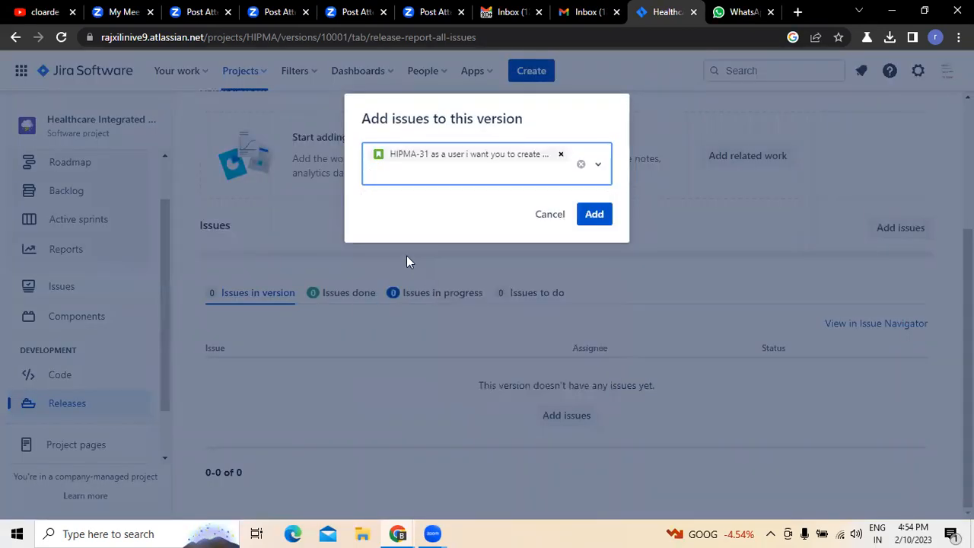
click(594, 215)
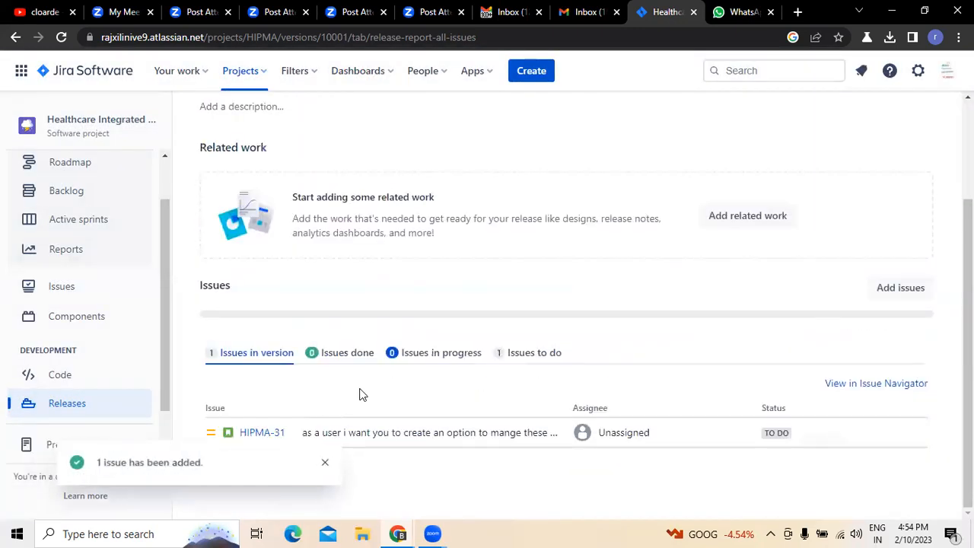
click(326, 464)
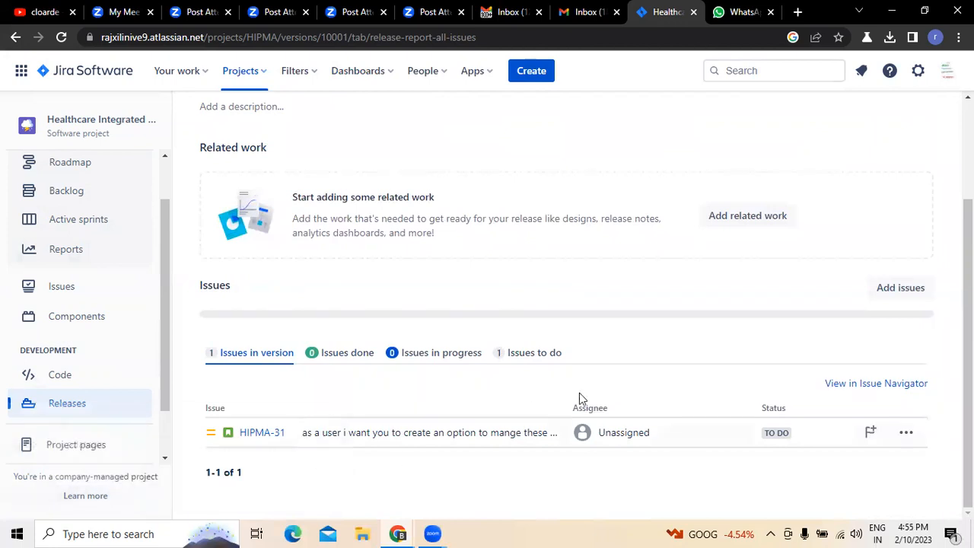
- Add issue HIPMA-29 to the Release 1 version and dismiss the notification
click(907, 287)
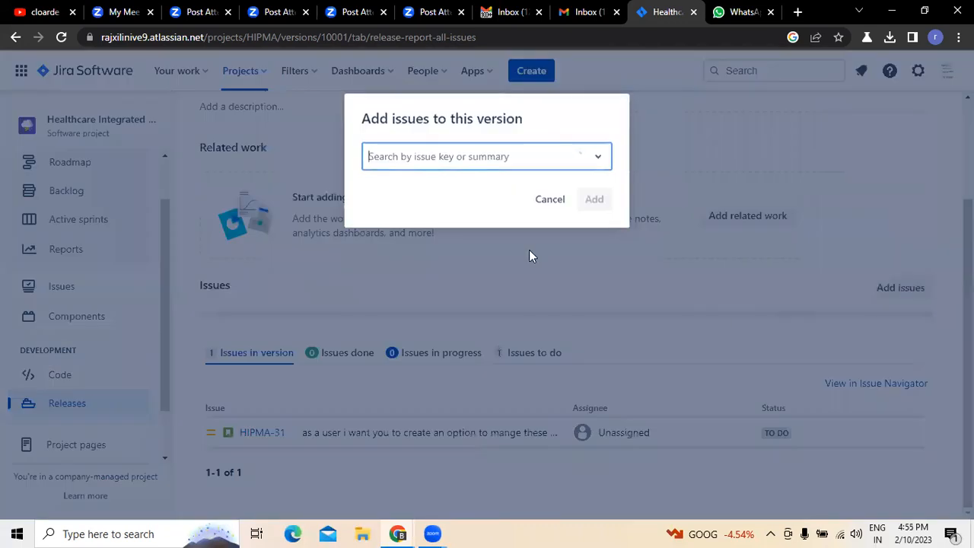
click(472, 164)
click(415, 281)
click(607, 222)
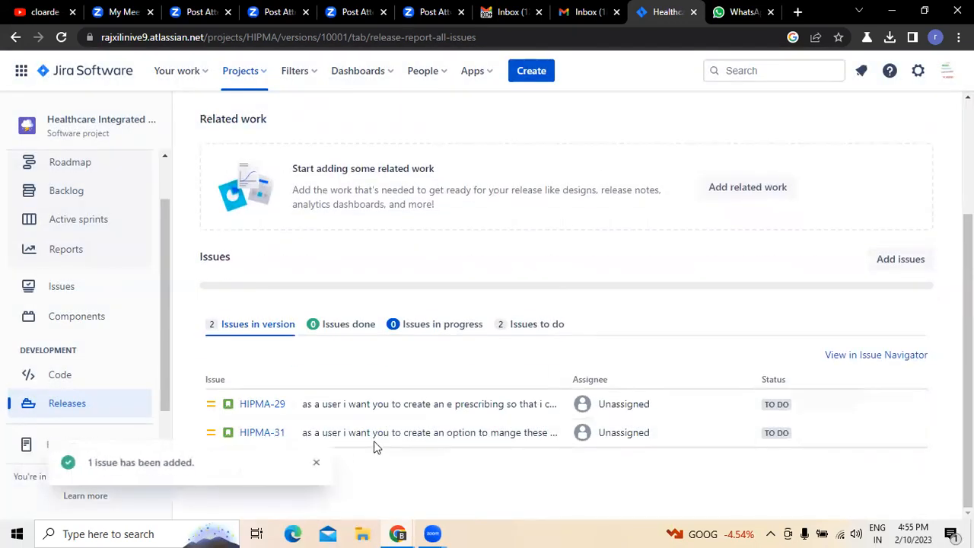
click(323, 464)
- Add issue HIPMA-26, about viewing the appointments, to Release 1
click(886, 258)
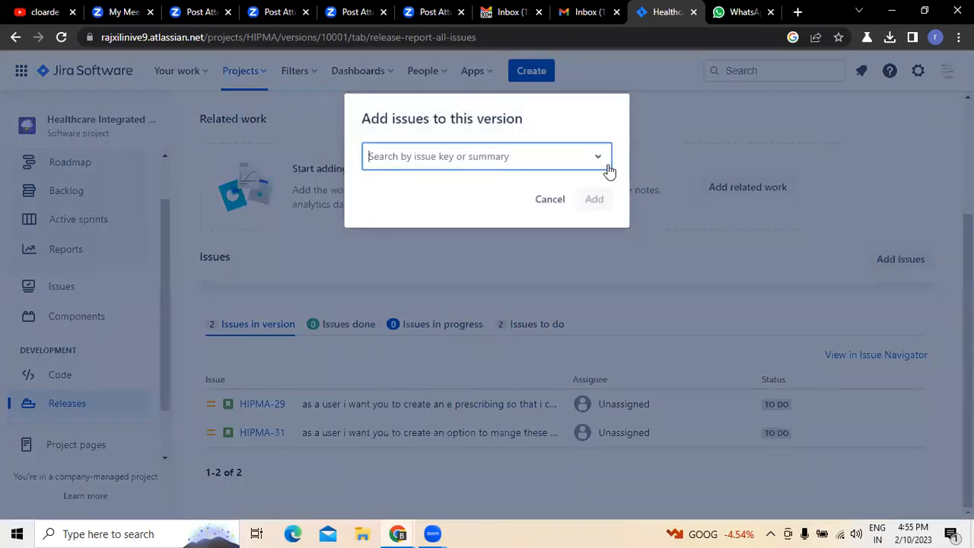
click(608, 166)
click(445, 331)
click(591, 216)
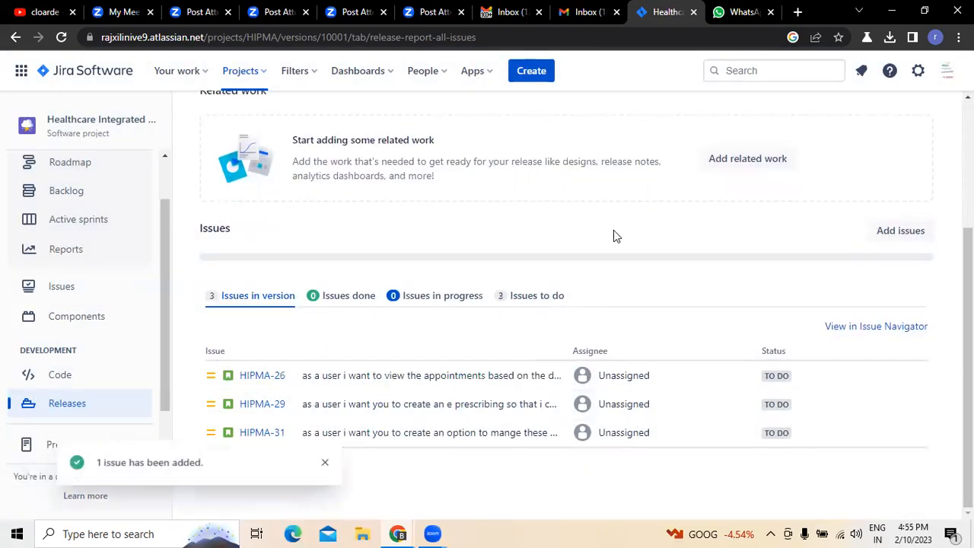
- Add issue HIPMA-24, about creating a reminder option, to Release 1
click(904, 230)
click(555, 165)
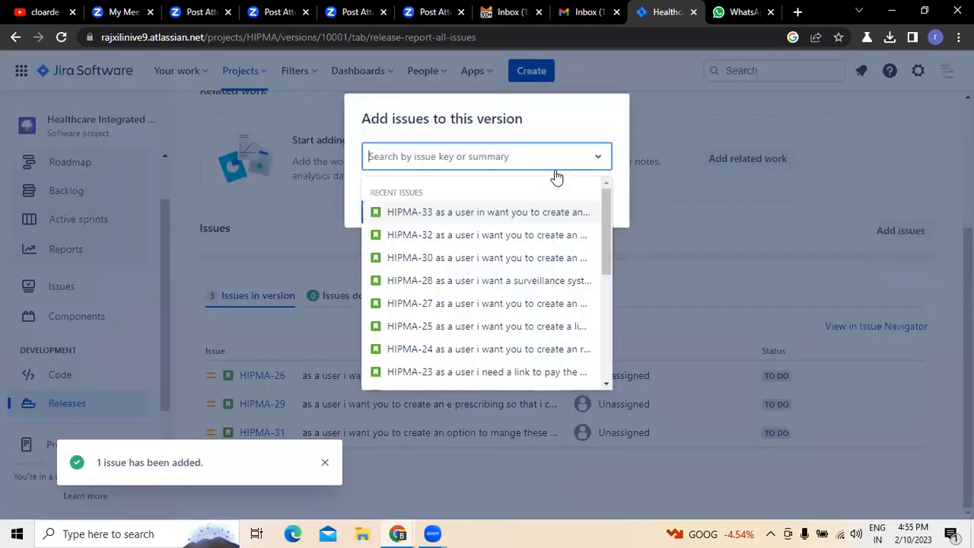
click(450, 353)
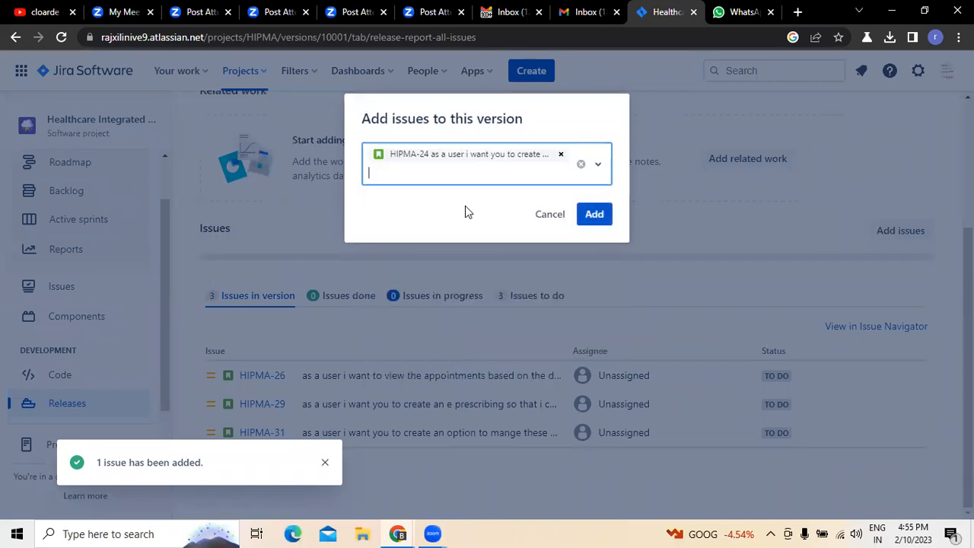
click(595, 215)
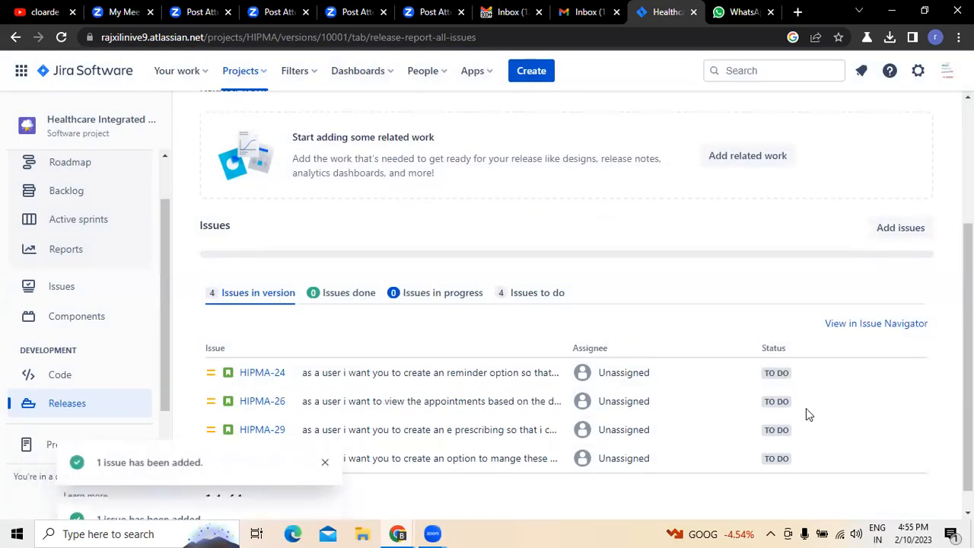
- Add issue HIPMA-25, about creating an integration link, to Release 1
click(899, 230)
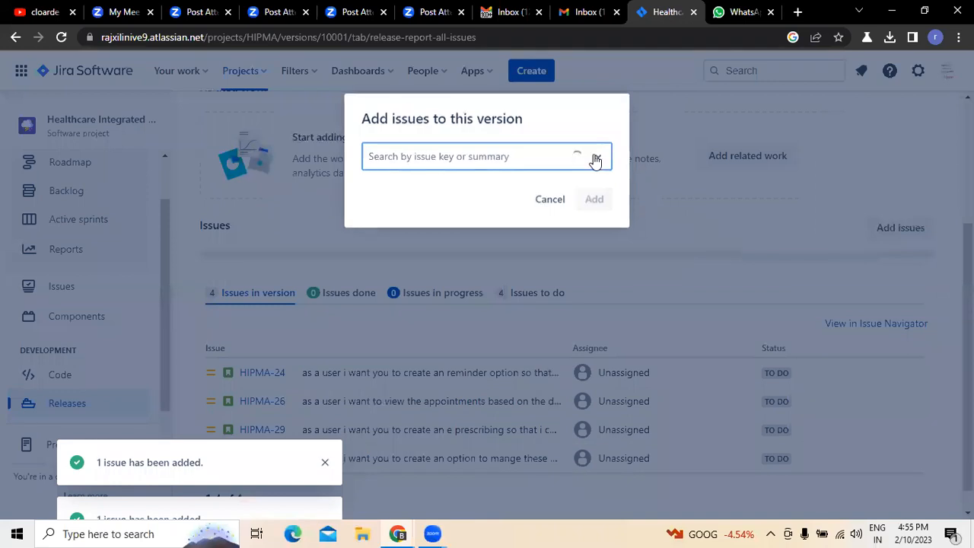
click(461, 329)
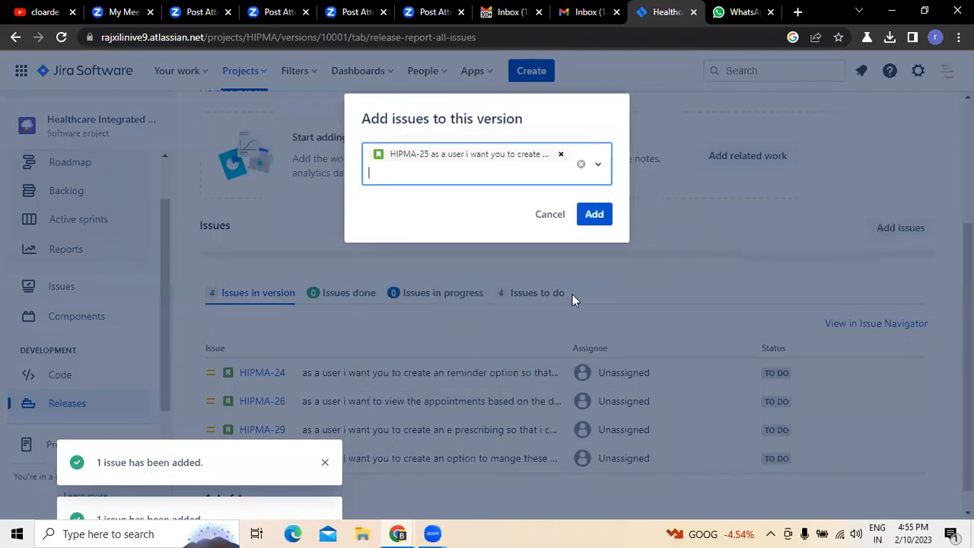
click(595, 215)
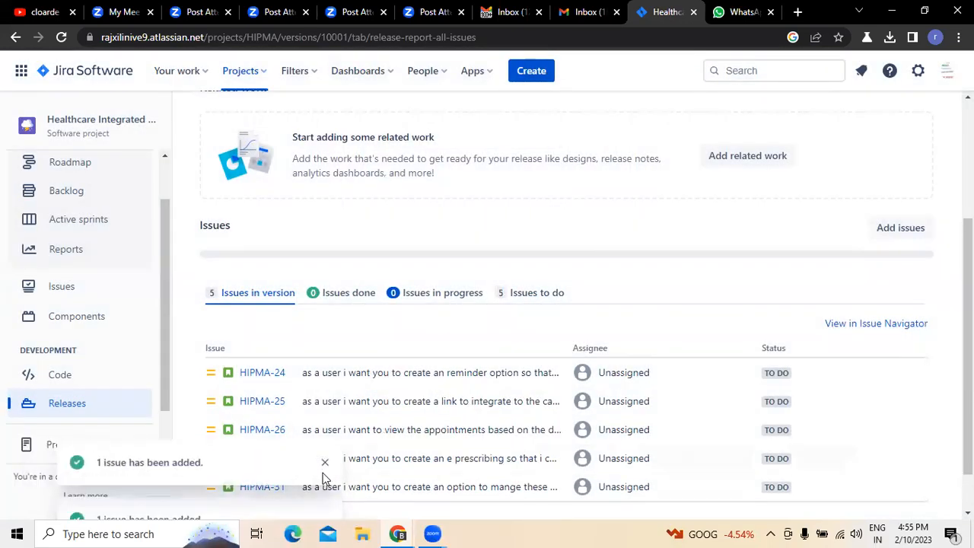
- Add issue HIPMA-22, about an add-on to export the data, to Release 1 and dismiss the notifications
click(325, 462)
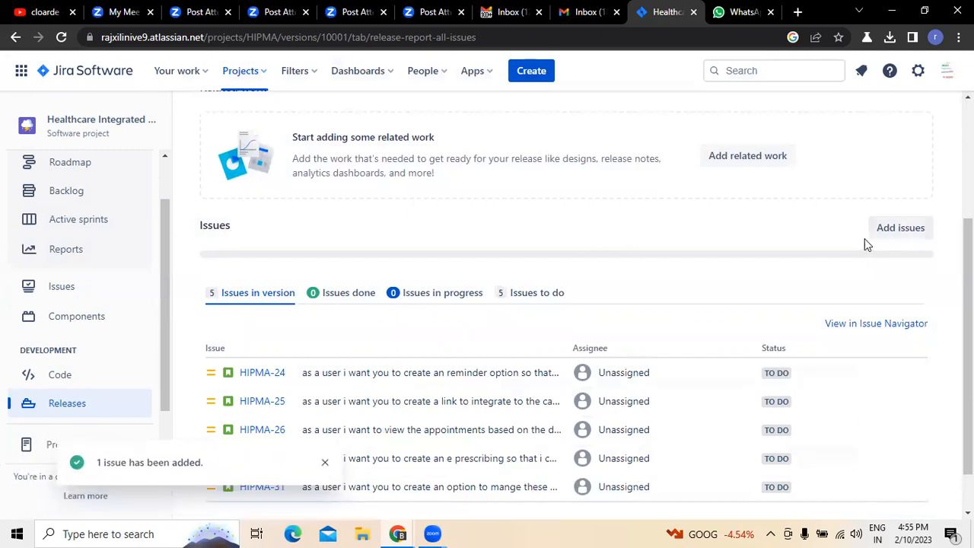
click(876, 233)
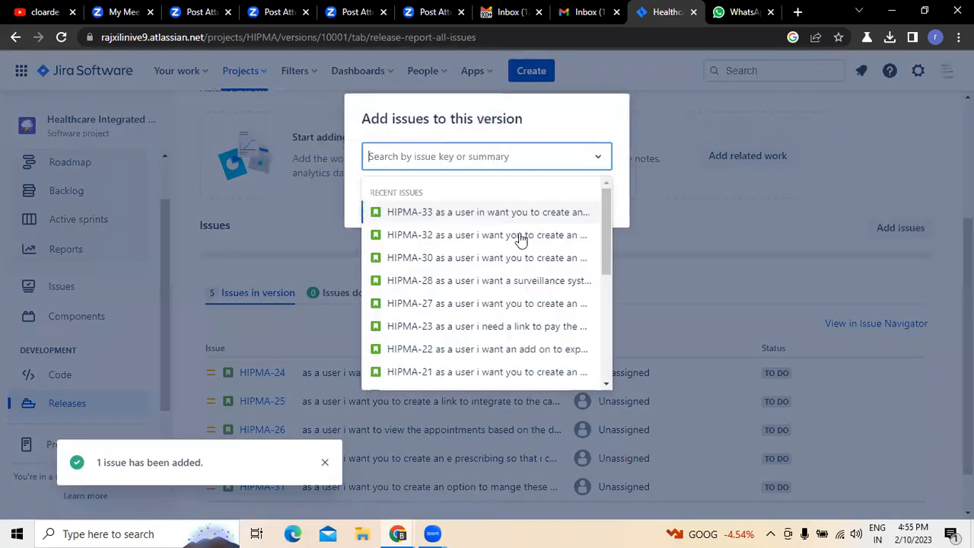
click(458, 349)
click(587, 212)
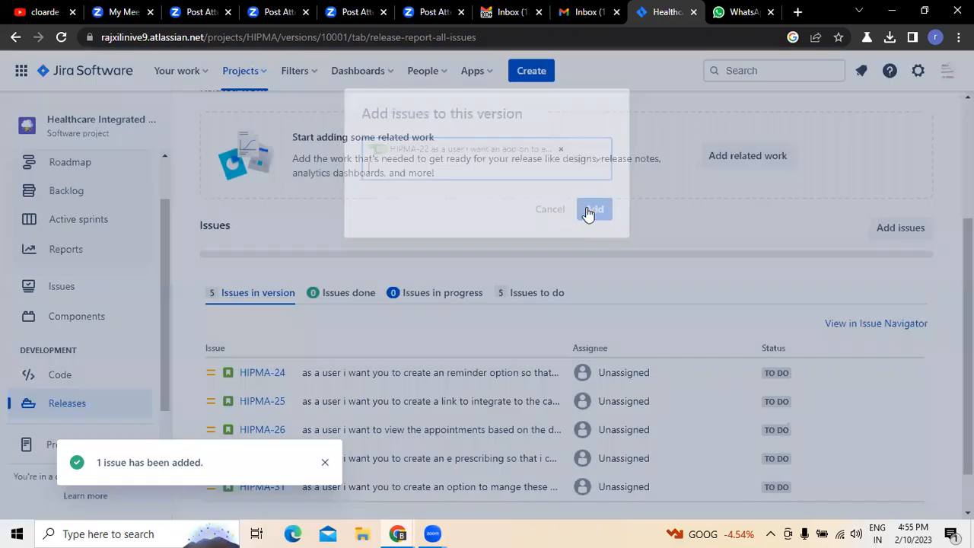
click(324, 462)
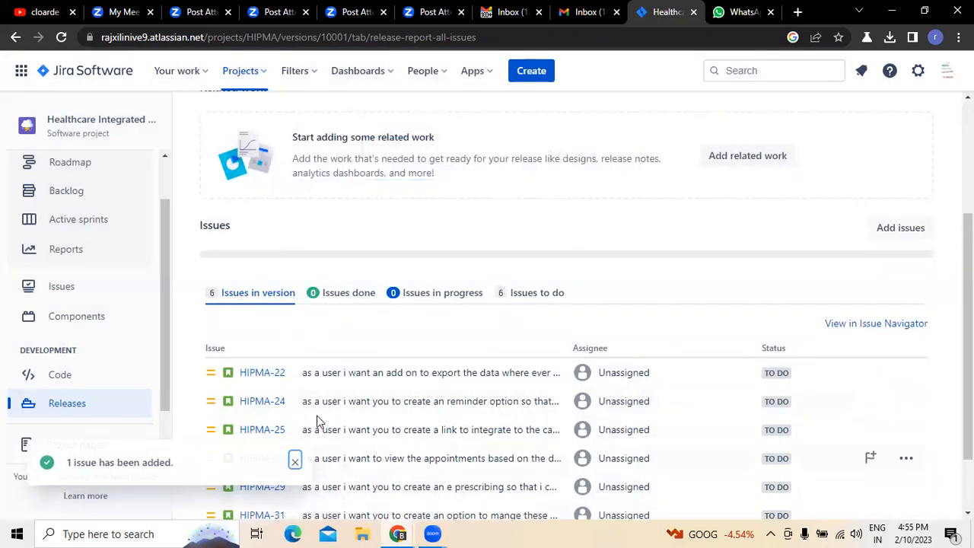
- Review the Release 1 page, its list of issues in the version and the actions offered for issue HIPMA-22
scroll(836, 287, down, 1)
scroll(419, 429, up, 3)
scroll(320, 404, down, 3)
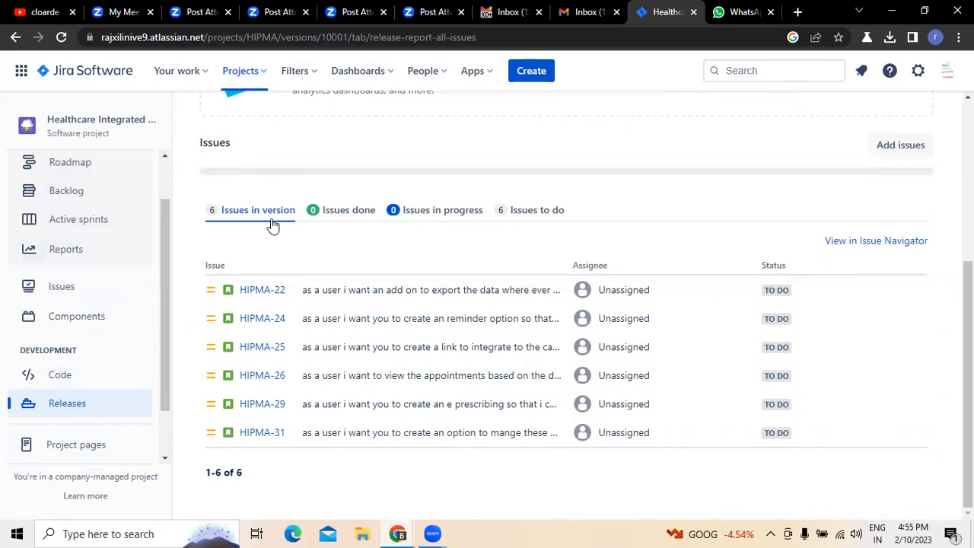
scroll(272, 222, up, 3)
scroll(271, 218, up, 1)
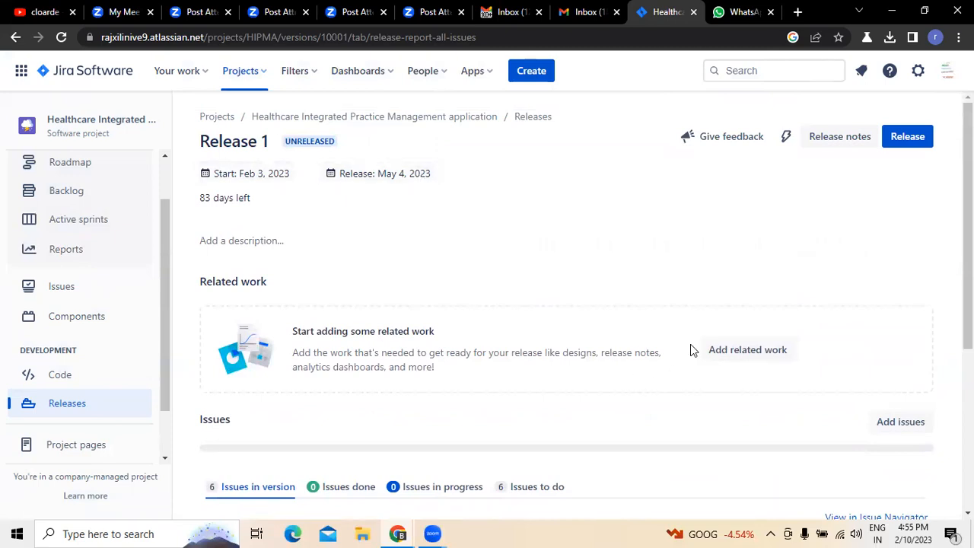
scroll(690, 344, down, 2)
scroll(319, 399, down, 2)
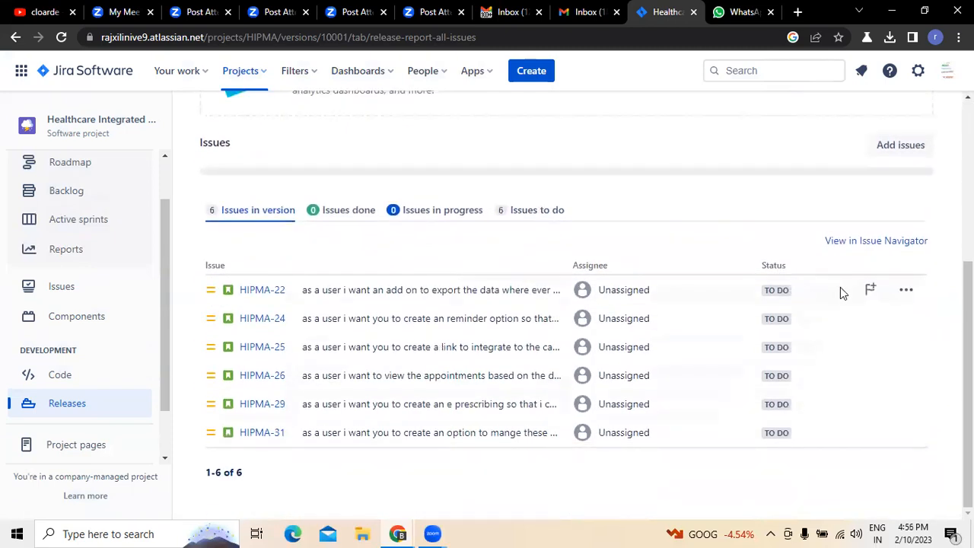
click(906, 292)
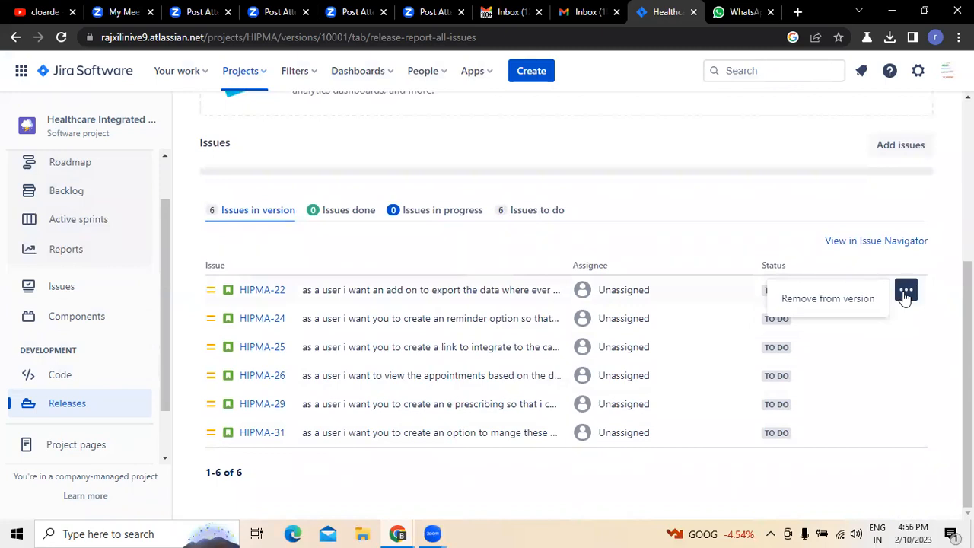
click(761, 158)
scroll(731, 298, up, 3)
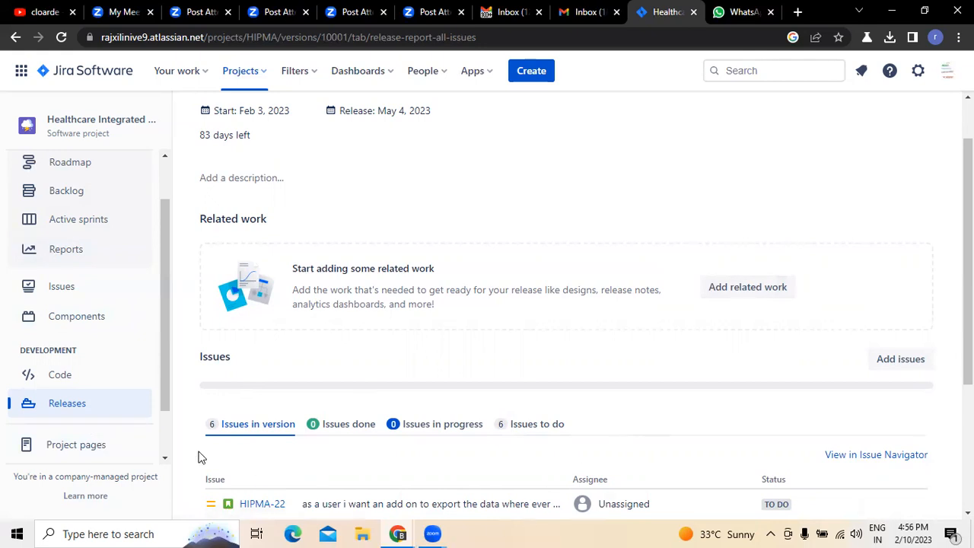
scroll(519, 440, down, 3)
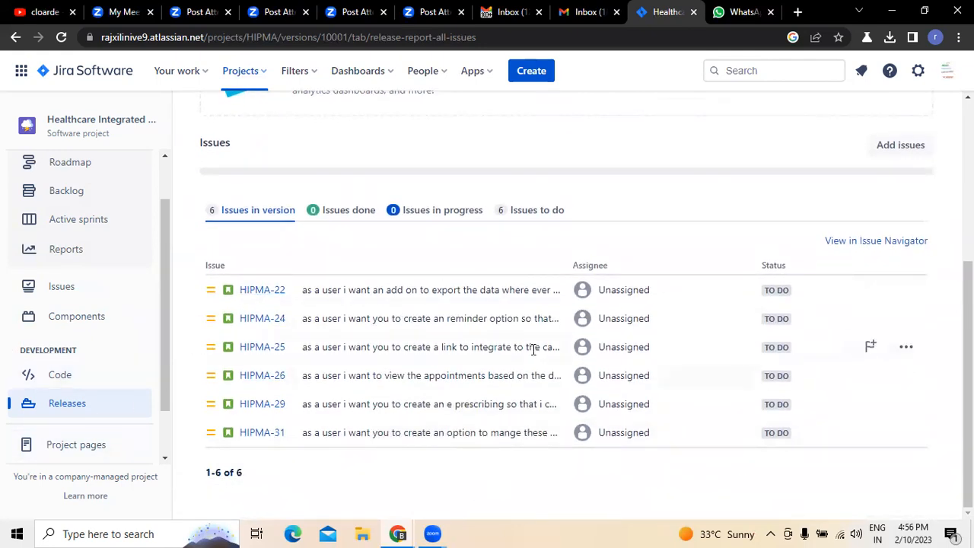
scroll(918, 338, up, 4)
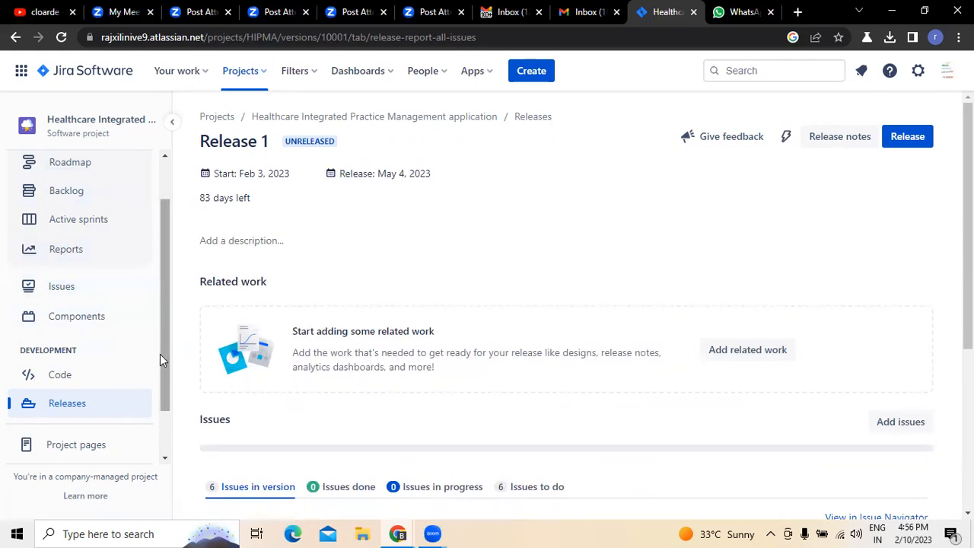
- Open the project pages, preview the Meeting notes template and start a new page from the Product requirements template
click(22, 447)
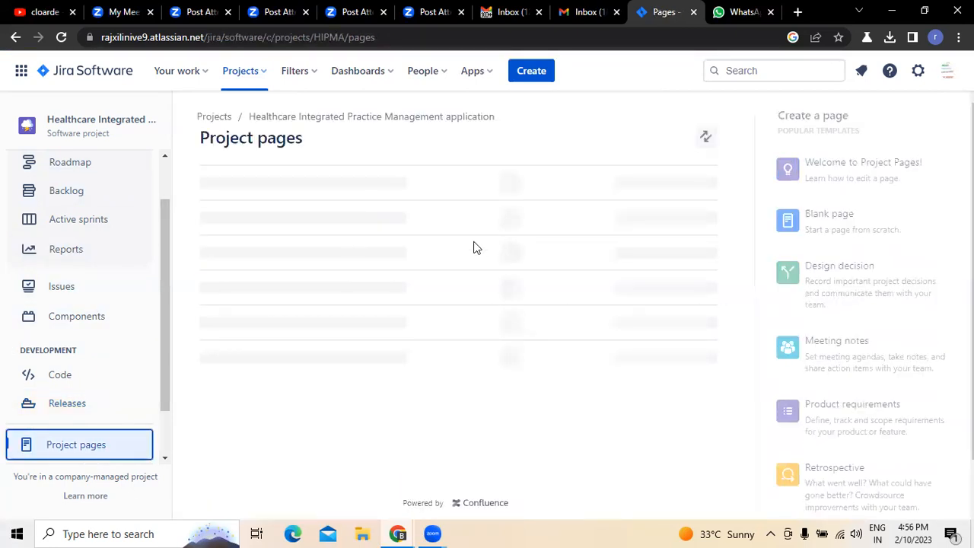
mouse_move(845, 344)
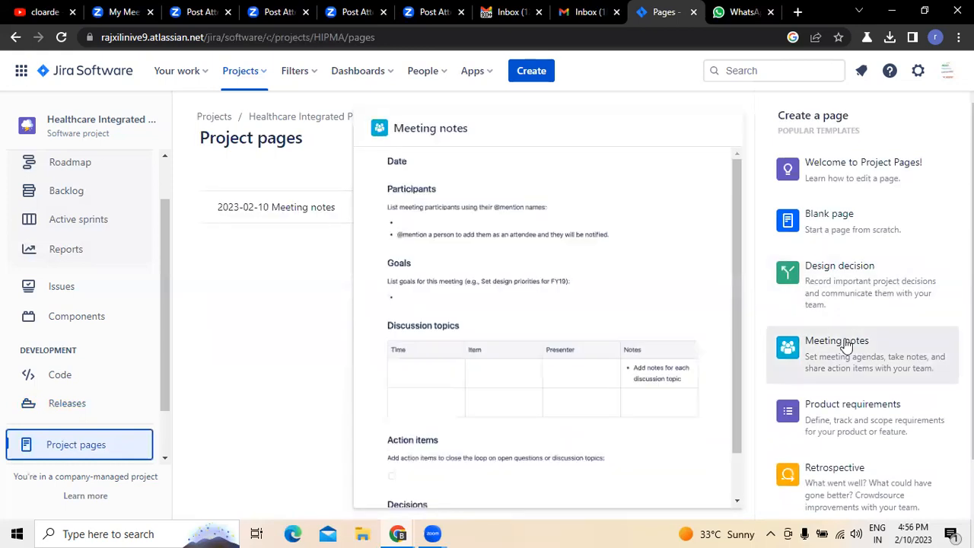
mouse_move(890, 210)
mouse_move(887, 272)
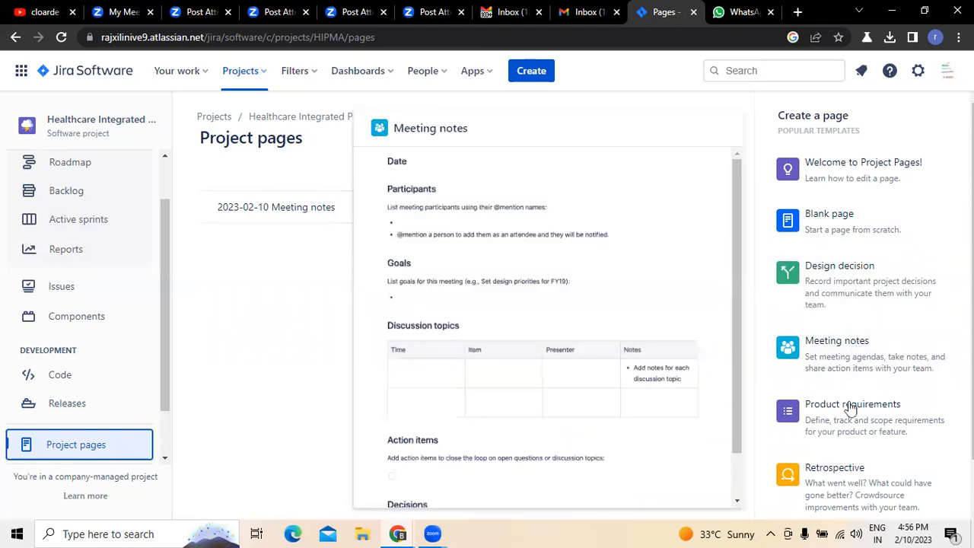
click(848, 414)
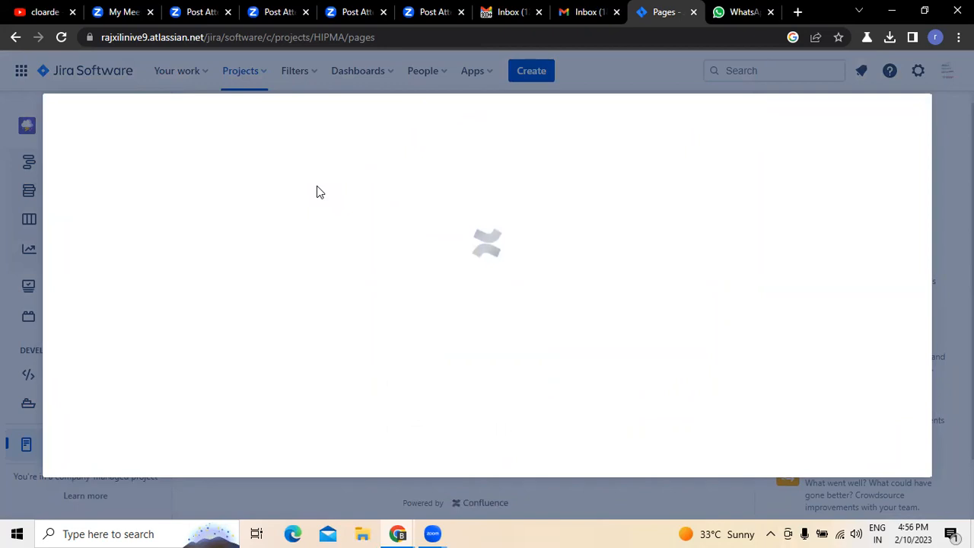
- Switch to Gmail, open the sent mail and search for messages exchanged with a contact's e-mail address
click(491, 14)
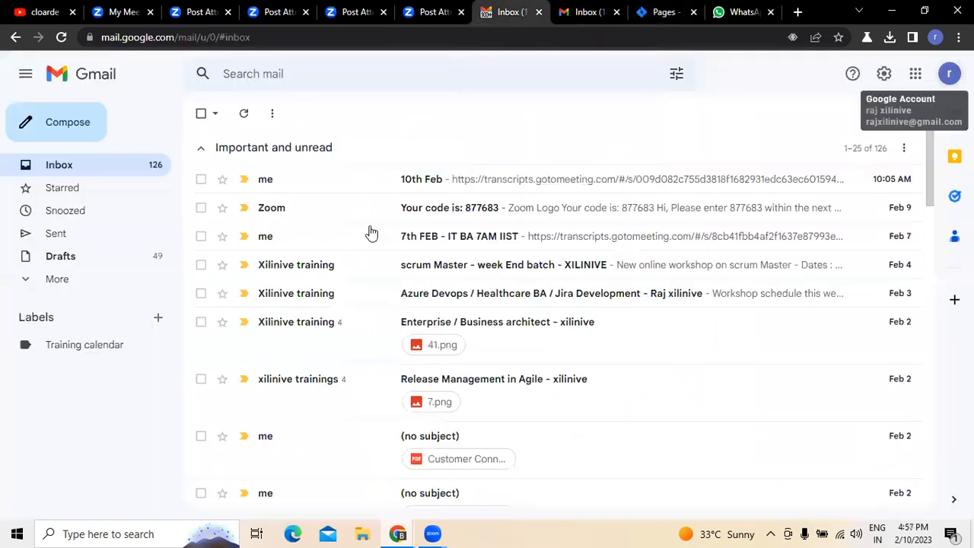
click(57, 234)
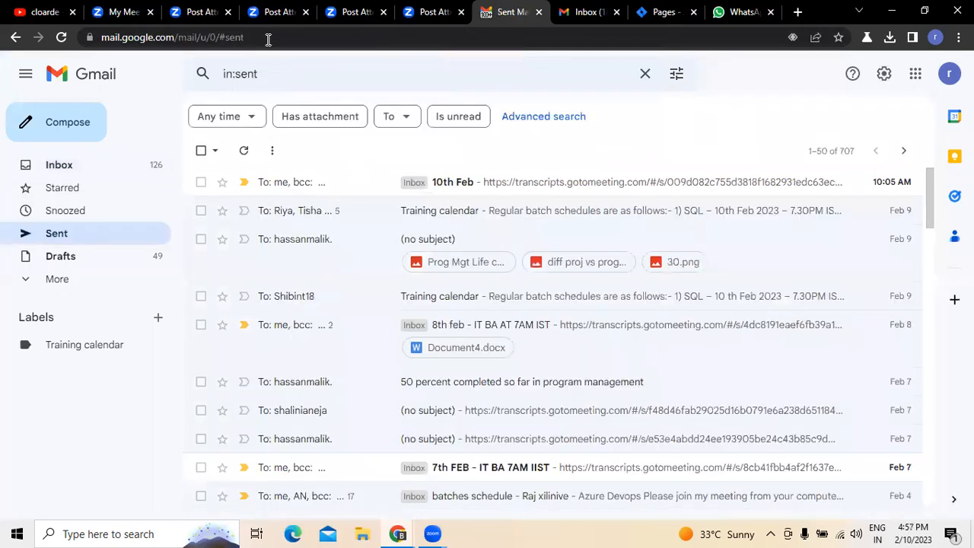
key(BackSpace)
key(BackSpace)
key(BackSpace)
key(BackSpace)
key(BackSpace)
key(BackSpace)
key(BackSpace)
key(BackSpace)
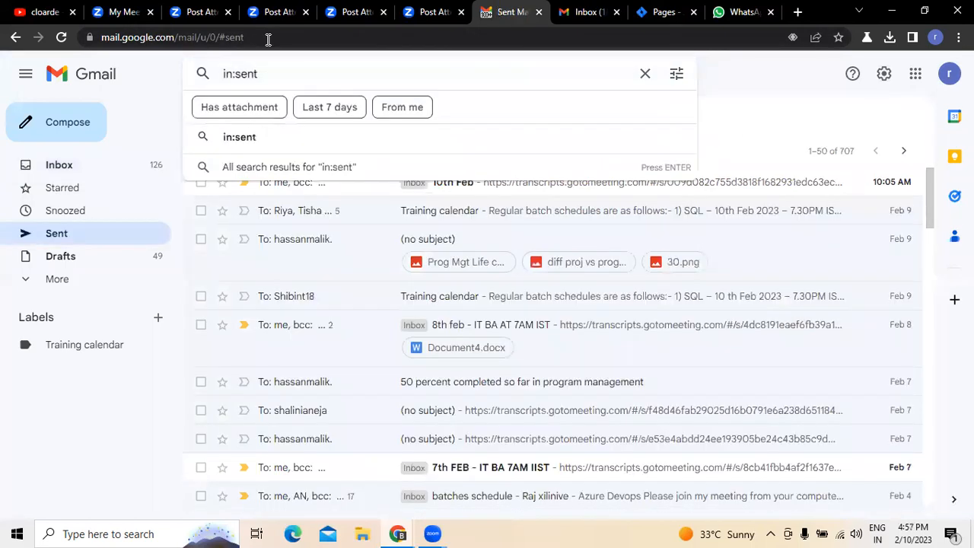
text(pravin)
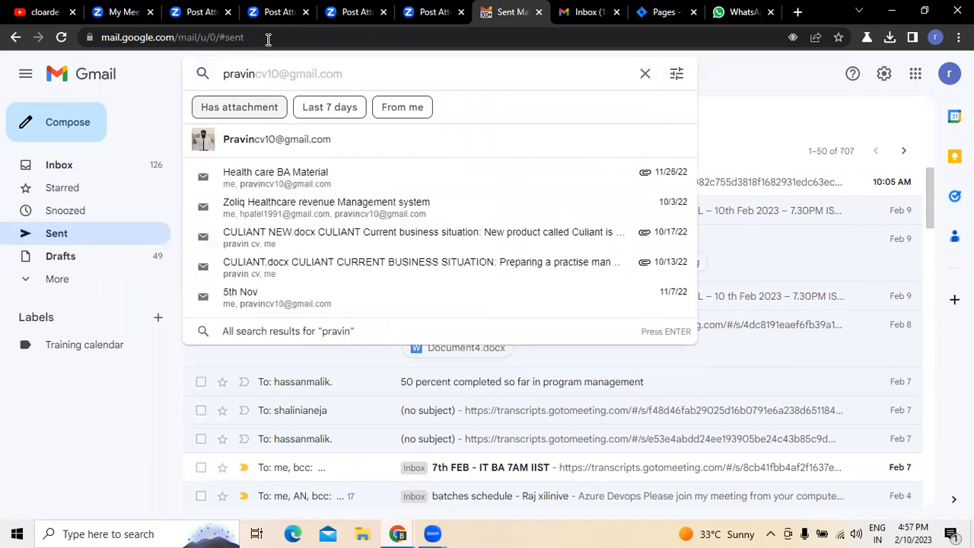
click(277, 138)
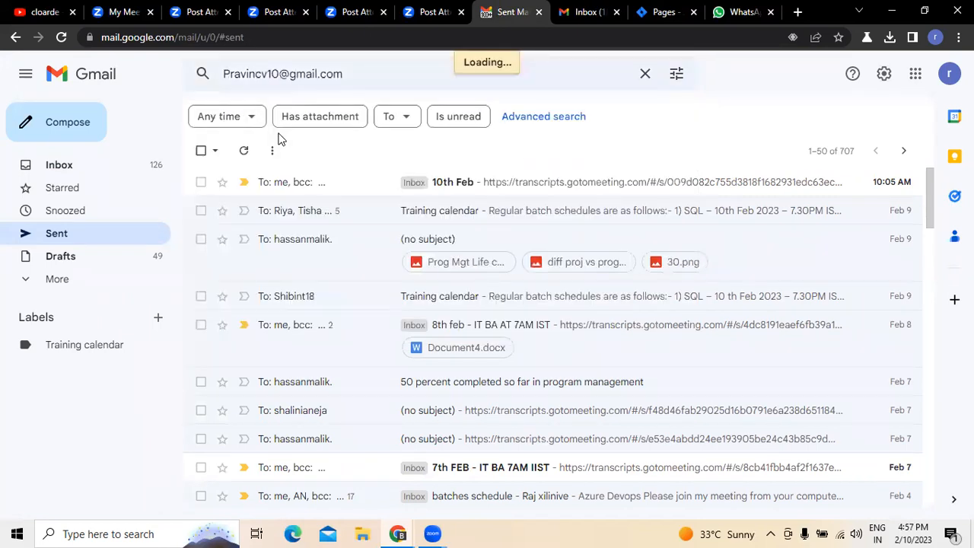
- Open the "Culiant integrated Practise Management" message and read through its benefits and key features
scroll(484, 338, down, 2)
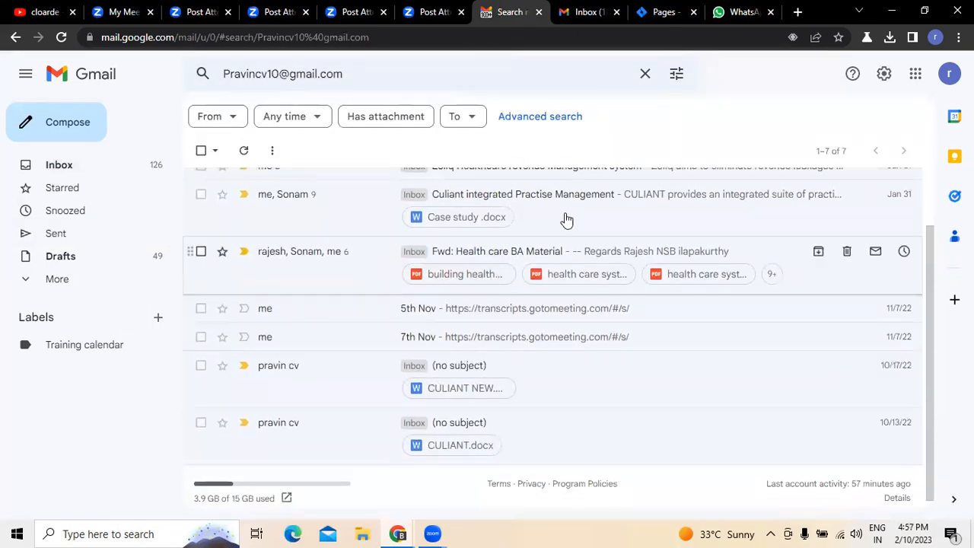
scroll(478, 362, up, 2)
click(487, 271)
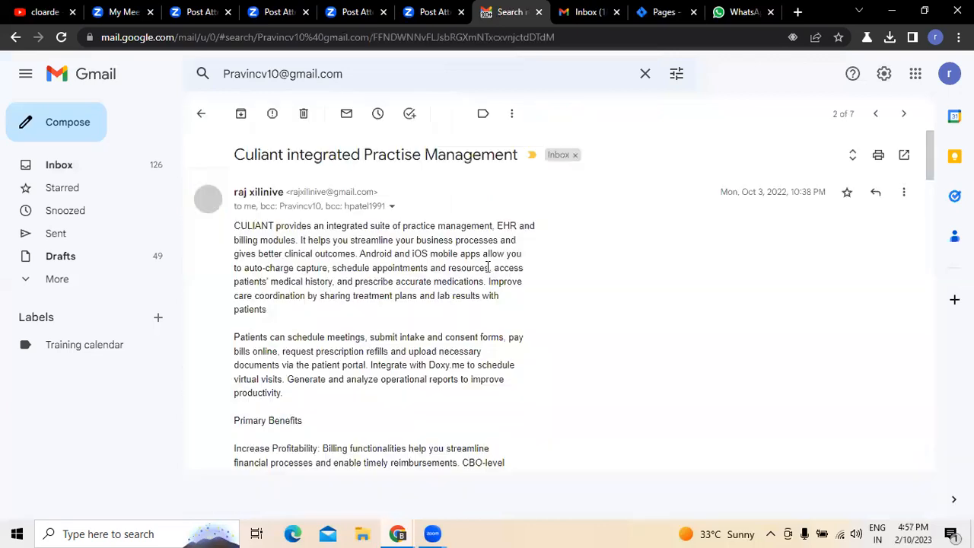
scroll(492, 271, down, 3)
scroll(492, 271, down, 6)
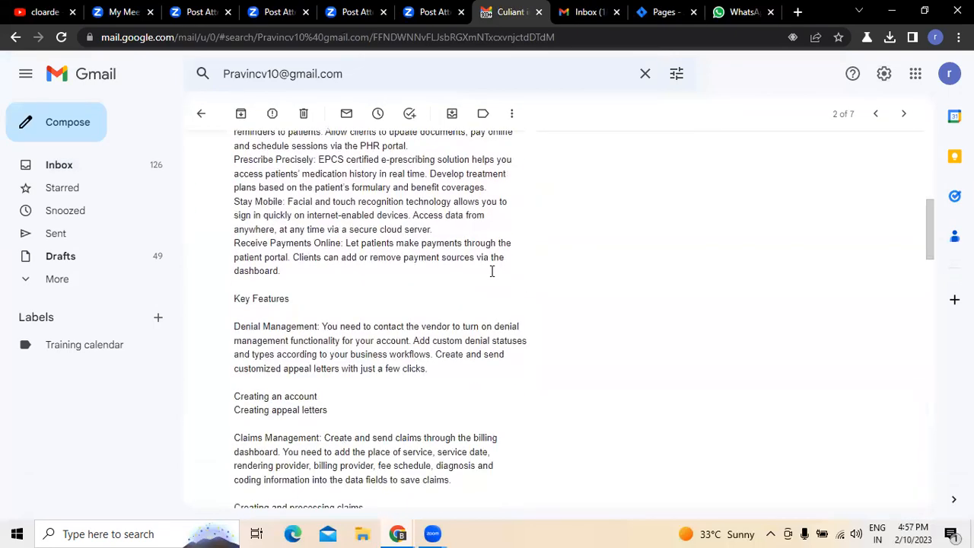
scroll(492, 271, up, 1)
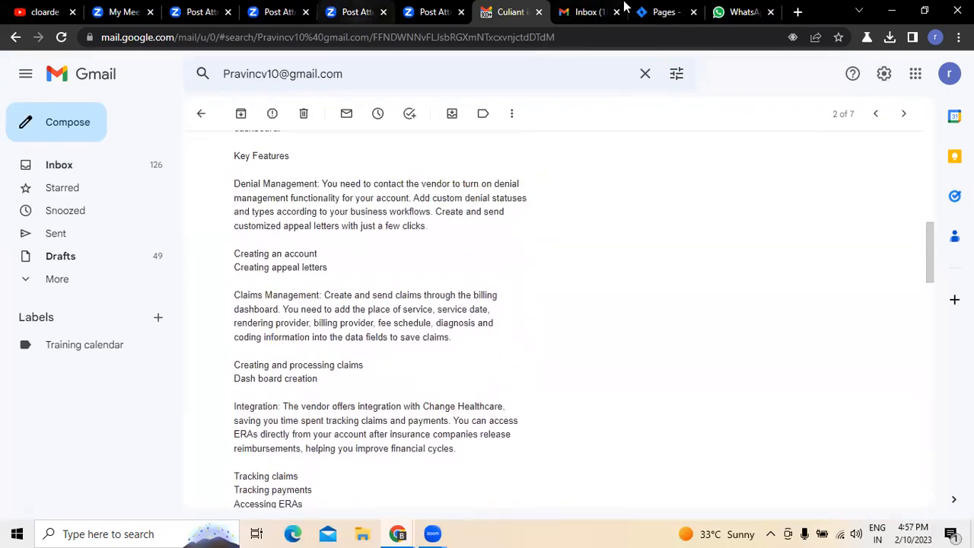
- Return to the product requirements draft in Jira, dismiss the community tip and clear the Target release cell
click(663, 13)
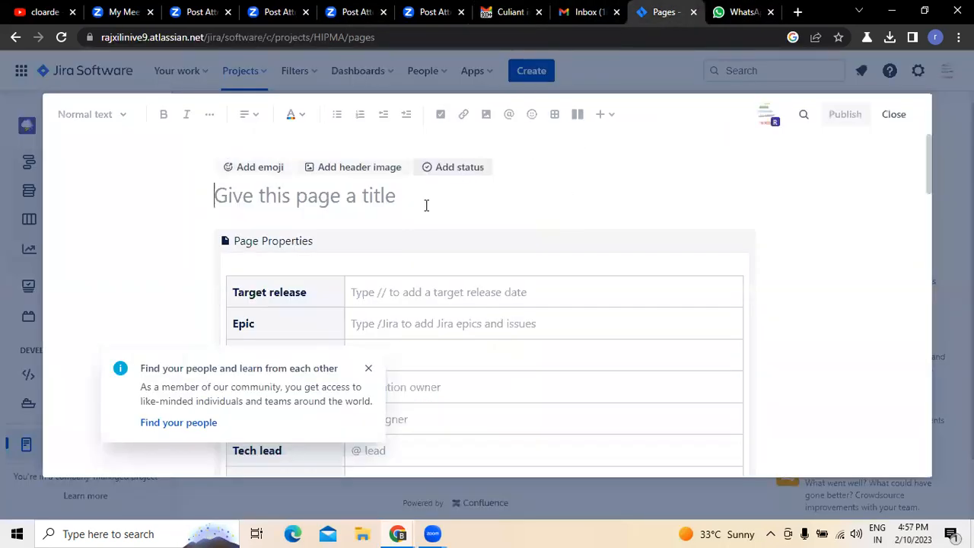
click(368, 368)
click(402, 293)
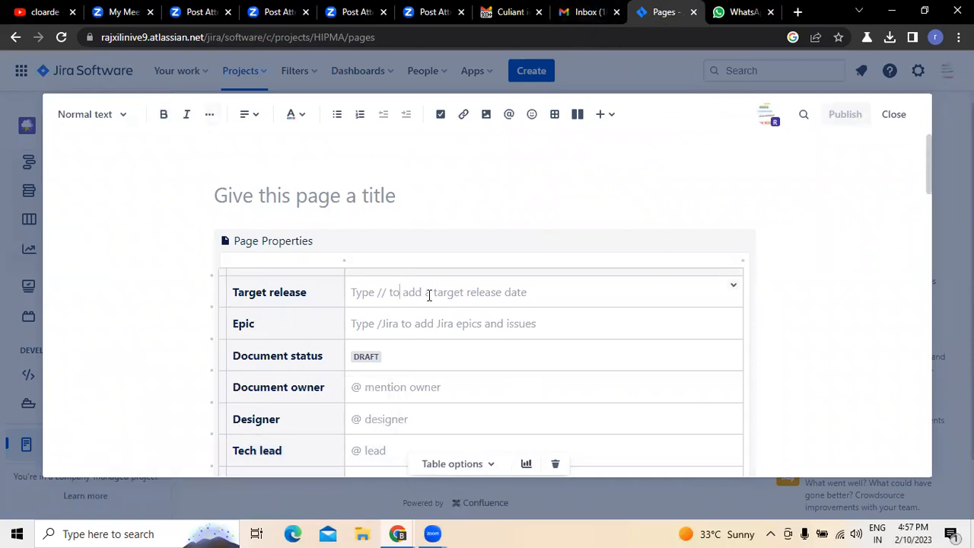
text(4/2/0)
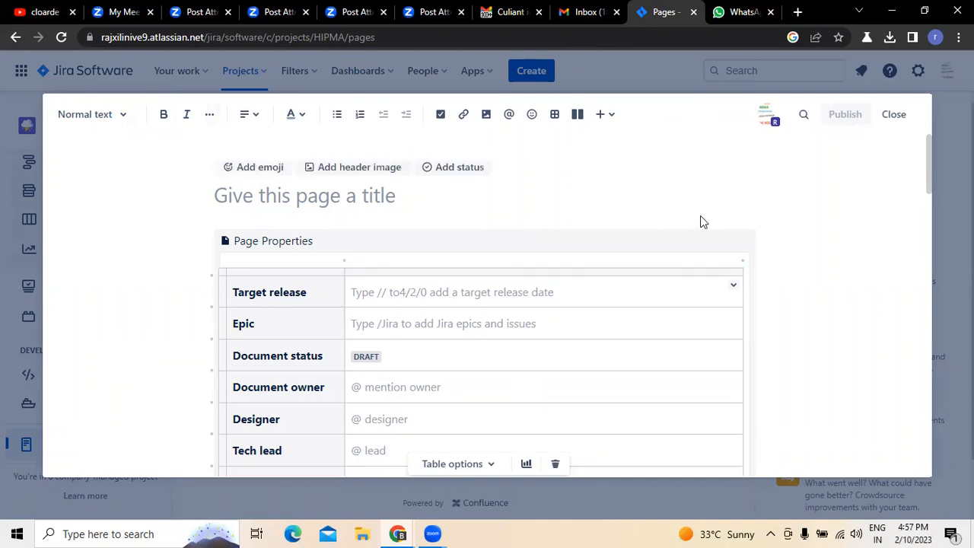
key(BackSpace)
key(BackSpace)
key(BackSpace)
key(BackSpace)
key(BackSpace)
key(BackSpace)
key(BackSpace)
key(BackSpace)
key(BackSpace)
key(BackSpace)
key(BackSpace)
key(BackSpace)
key(BackSpace)
key(BackSpace)
key(BackSpace)
key(BackSpace)
key(BackSpace)
key(BackSpace)
key(BackSpace)
key(BackSpace)
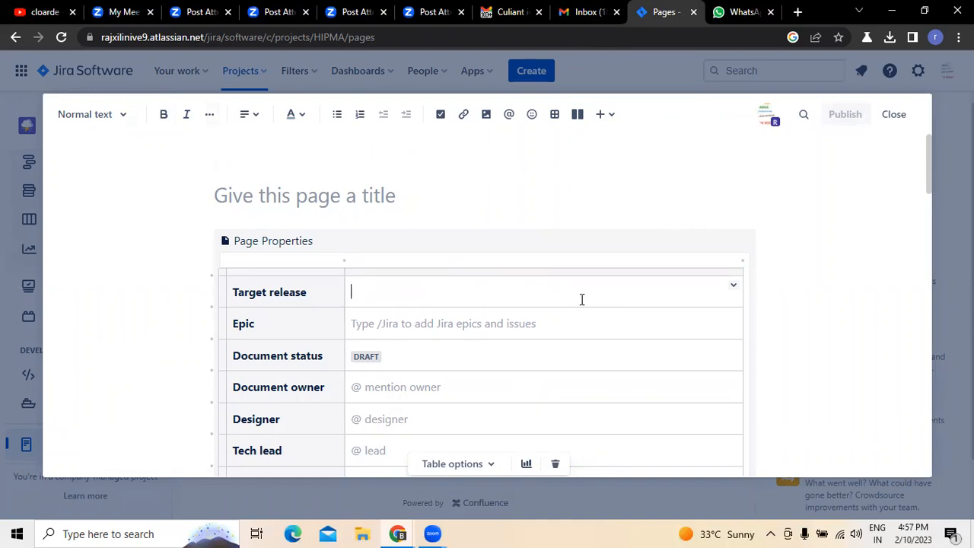
- Give the Target release cell a light blue background and enter 4/2/2023 as the date
click(733, 285)
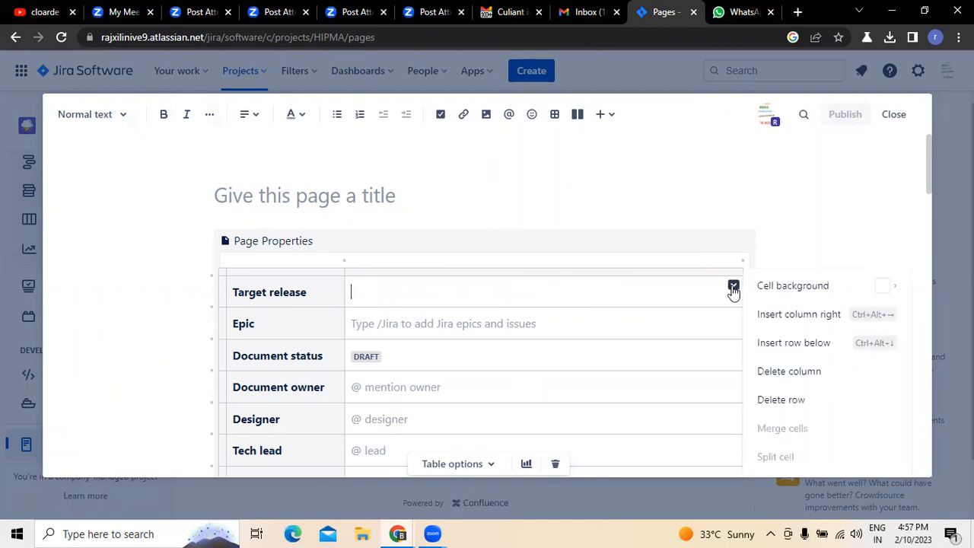
mouse_move(785, 291)
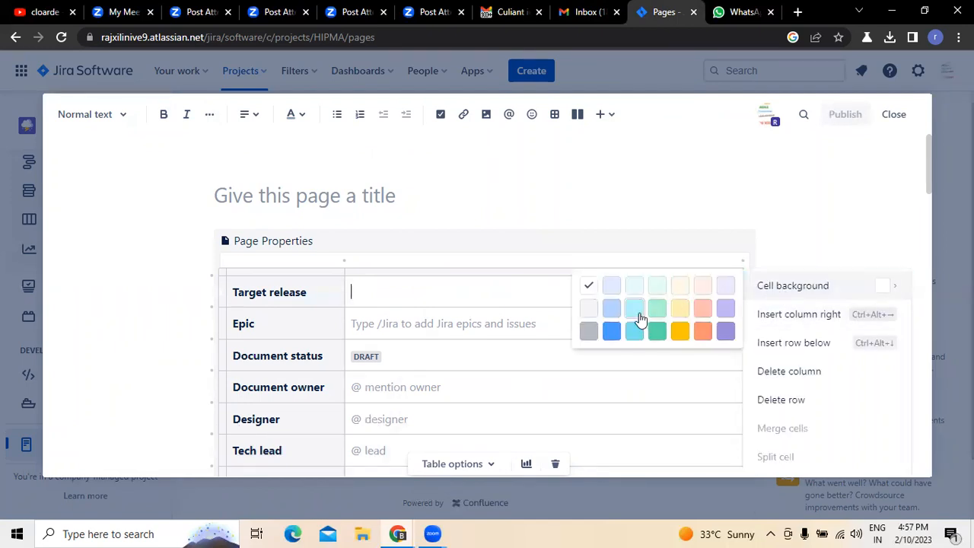
click(635, 308)
text(4/2/2023)
- Set the background of the Epic value cell to green
click(455, 322)
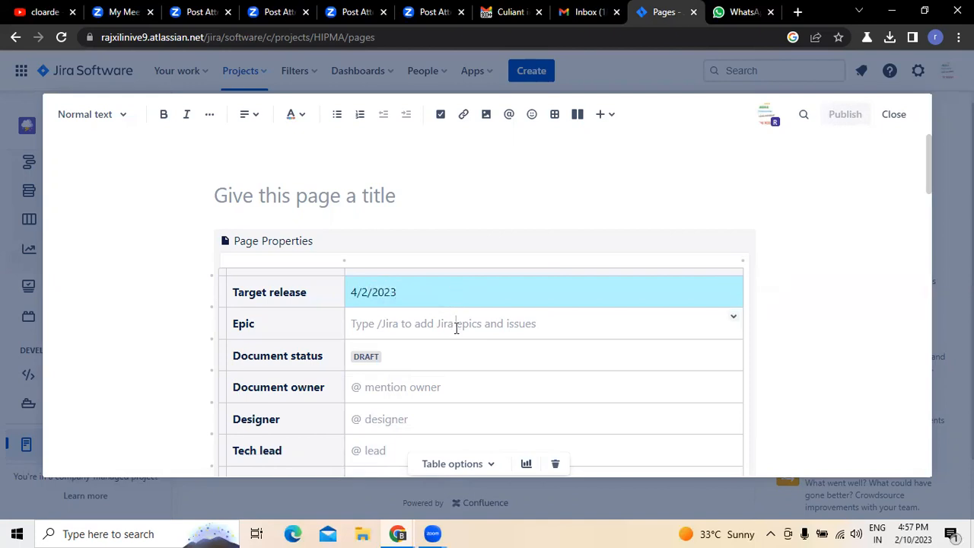
click(734, 322)
click(673, 325)
click(733, 320)
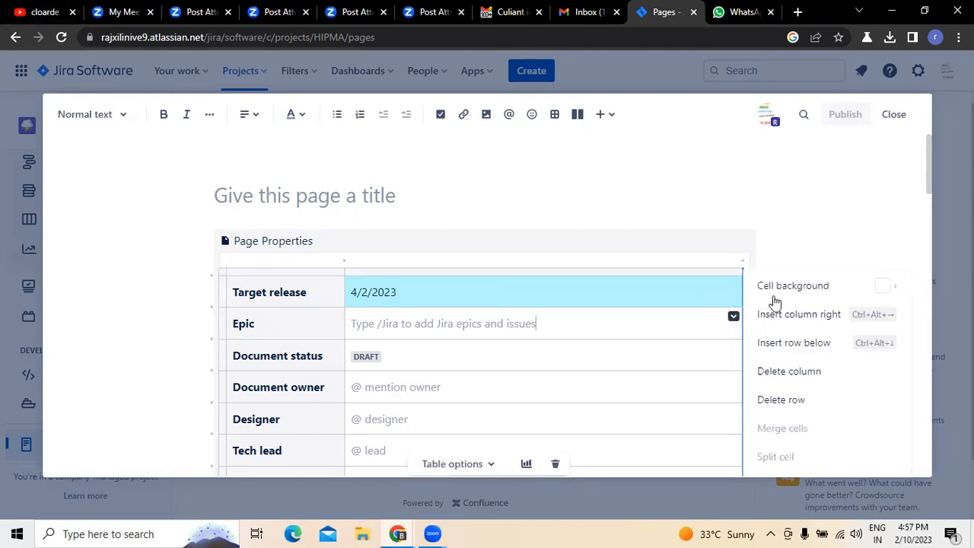
mouse_move(791, 291)
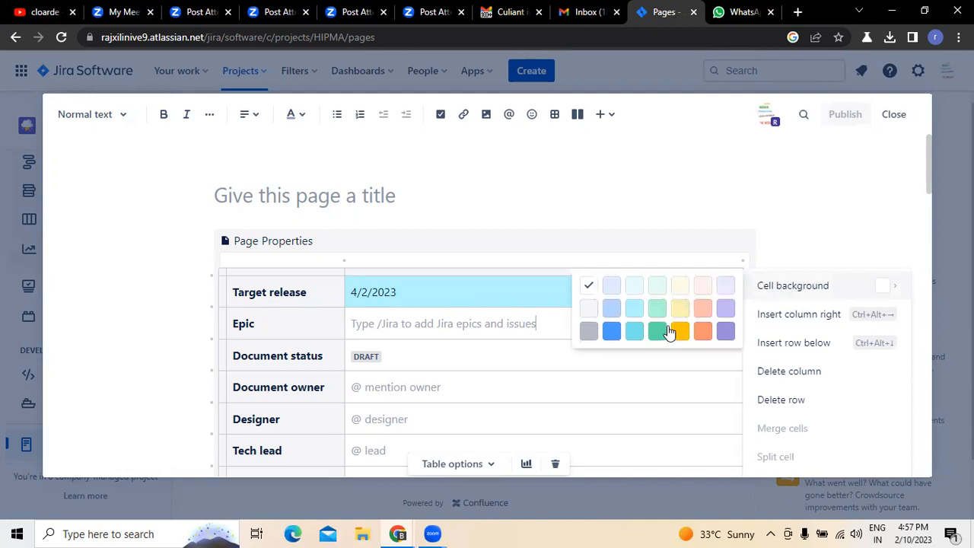
click(657, 331)
- Set the background of the Document status value cell to dark gray
click(414, 356)
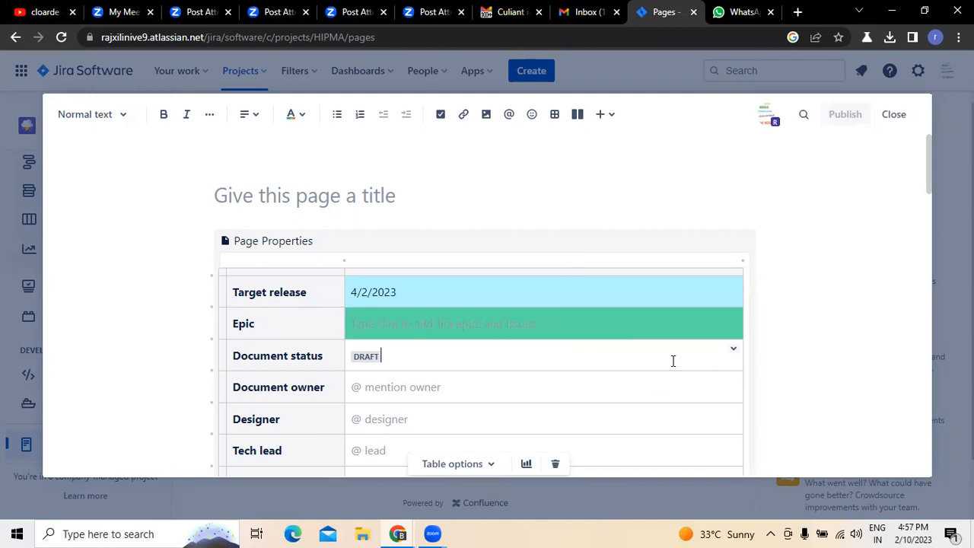
click(734, 350)
mouse_move(792, 296)
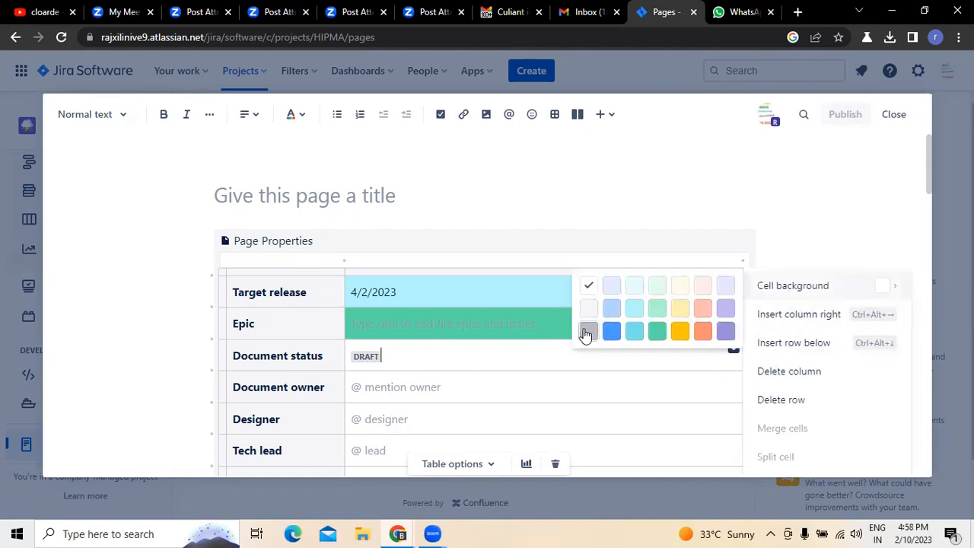
click(589, 330)
- Replace the placeholder in the Document owner cell with the owner's title and name
scroll(377, 389, down, 2)
click(433, 248)
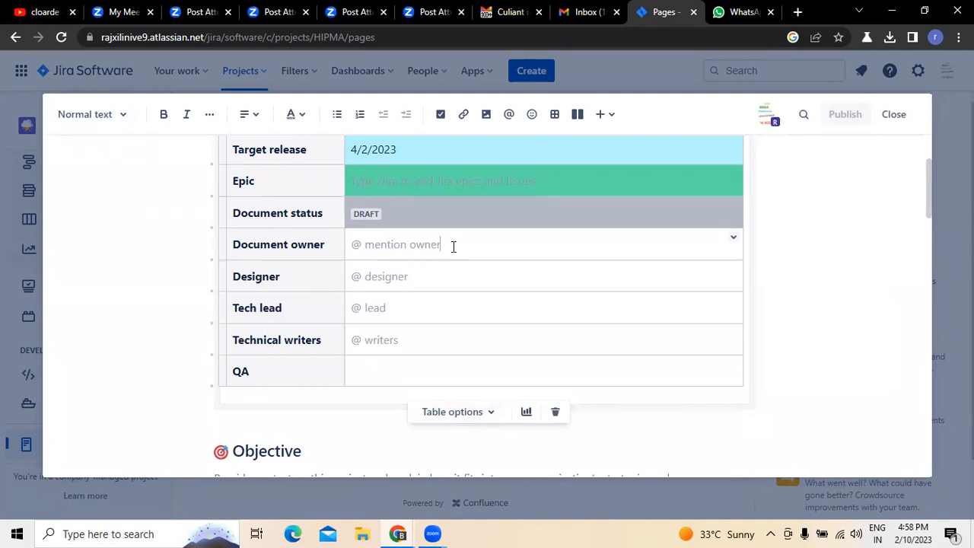
key(BackSpace)
key(BackSpace)
text(Mr. Raj n)
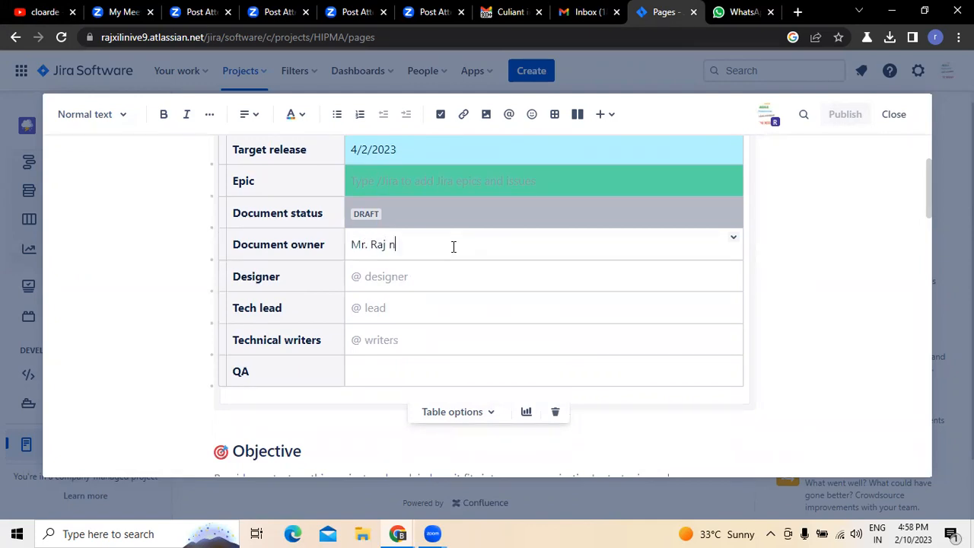
- Replace the placeholder in the Designer cell with the designer's title and name
click(438, 285)
key(BackSpace)
key(BackSpace)
key(BackSpace)
key(BackSpace)
key(BackSpace)
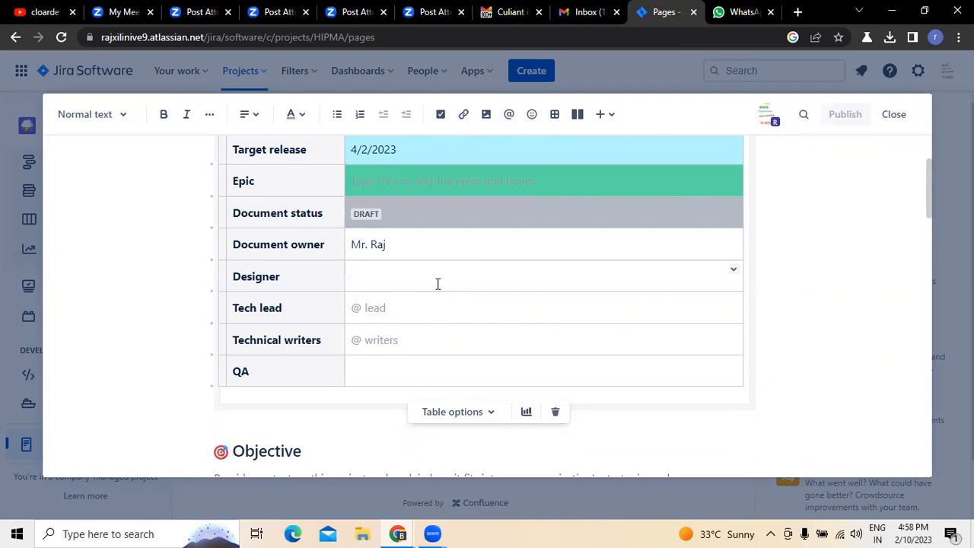
text(mR. rAM)
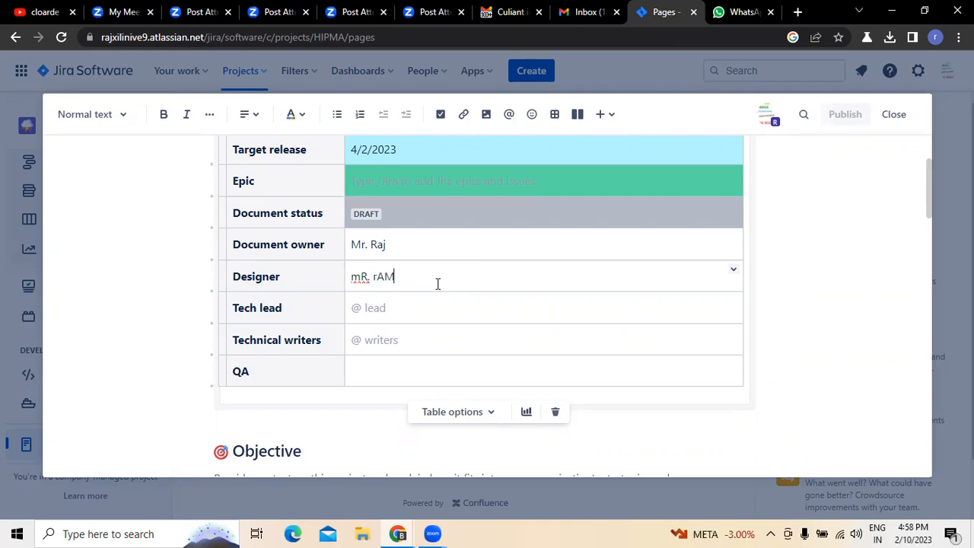
key(BackSpace)
key(BackSpace)
key(BackSpace)
key(BackSpace)
key(BackSpace)
key(BackSpace)
key(BackSpace)
text(Mr. sandeep)
- Replace the placeholder in the Tech lead cell with the lead's title and name
click(422, 310)
key(BackSpace)
key(BackSpace)
key(BackSpace)
text(Mrs sita)
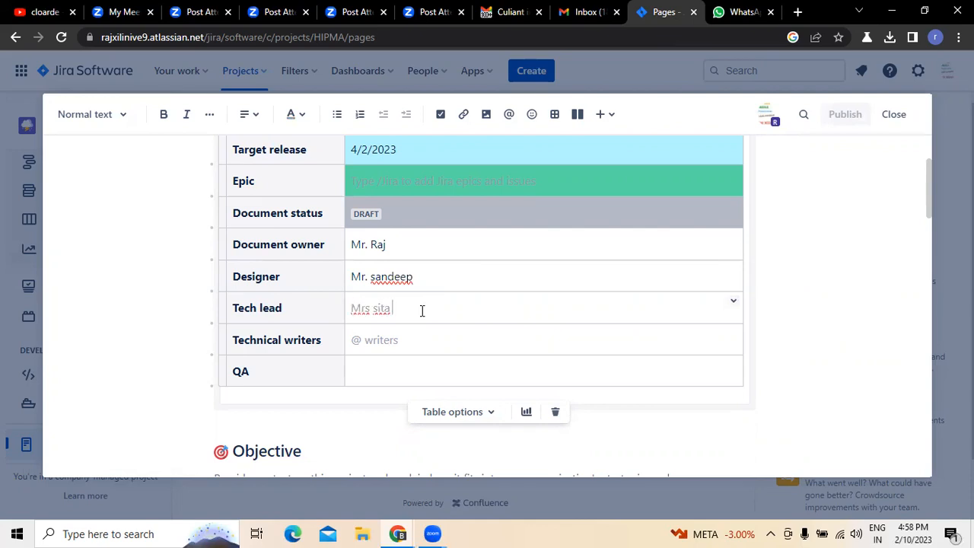
- Fill in the Technical writers and QA cells with each person's title and name
click(380, 346)
key(BackSpace)
text(Mr. Madhu)
click(426, 366)
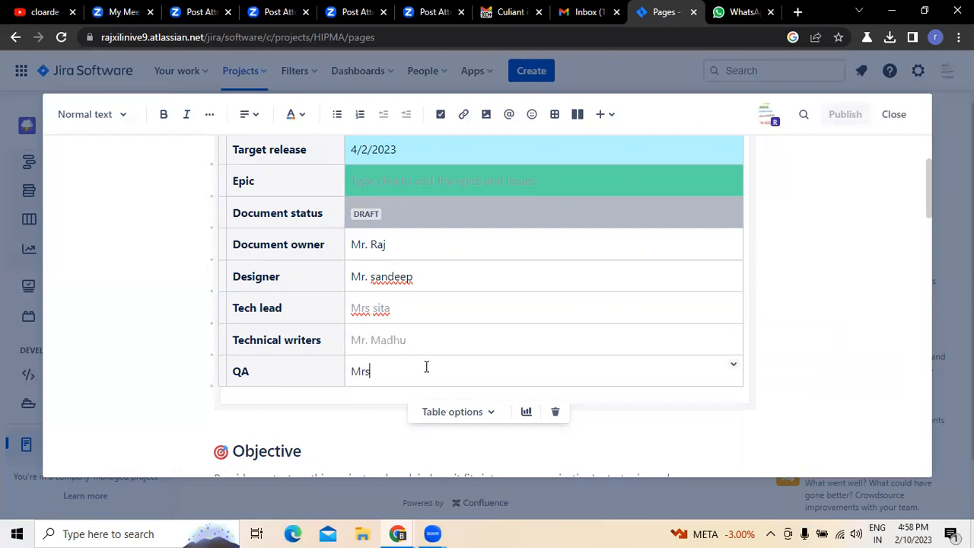
text(Mrs. Sravya)
- Set the background of the Document owner value cell to light green and the Designer value cell to dark blue
click(726, 241)
click(733, 237)
mouse_move(761, 143)
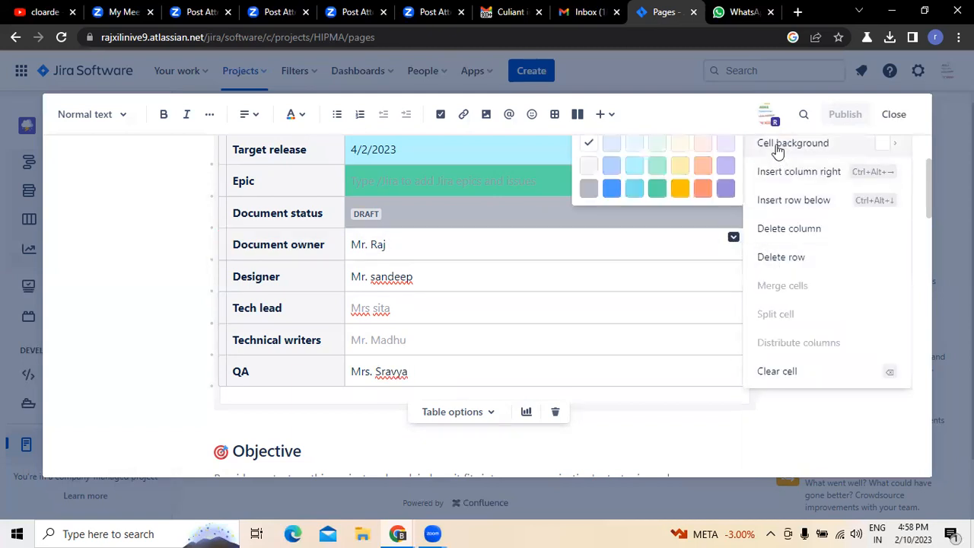
click(654, 168)
click(725, 281)
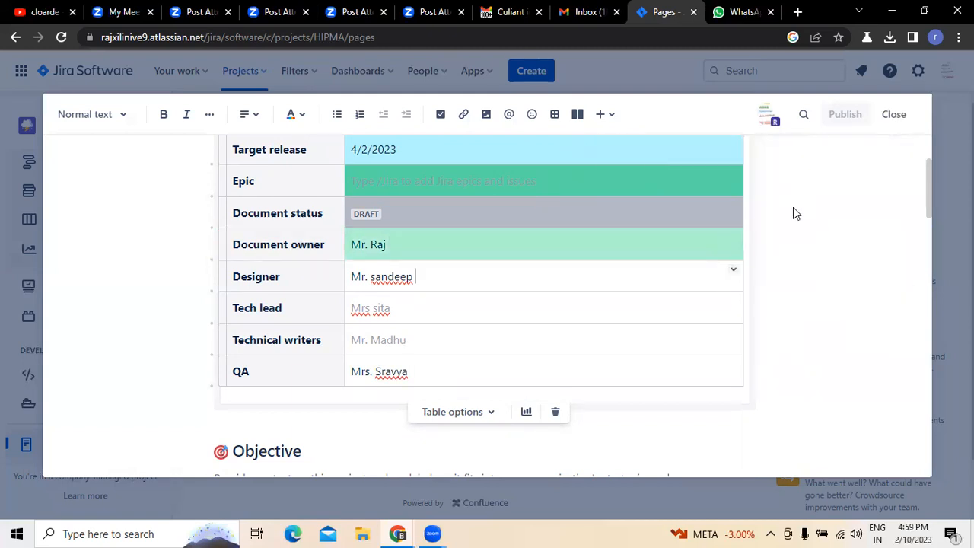
click(732, 271)
mouse_move(775, 148)
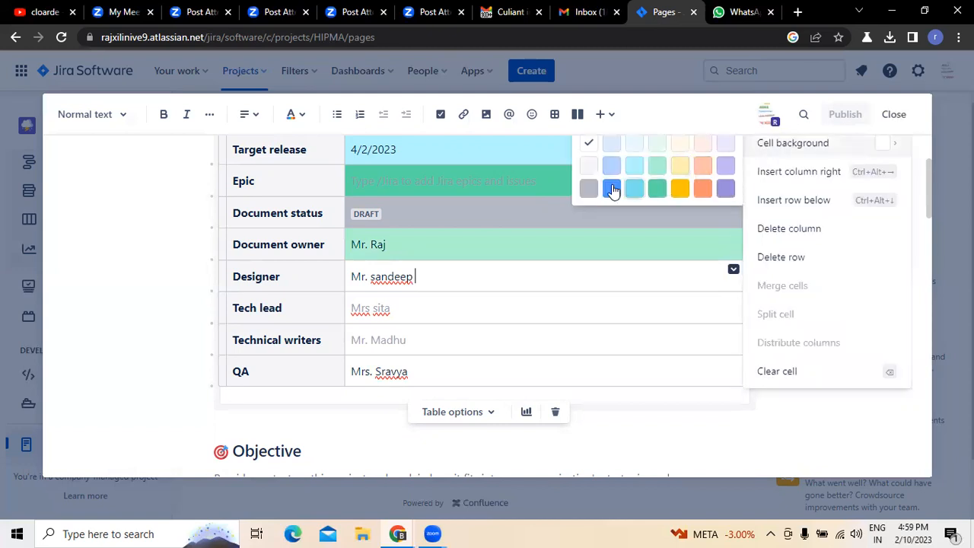
click(610, 186)
- Set the background of the Tech lead value cell to light orange and the Technical writers value cell to dark orange
click(686, 306)
click(733, 301)
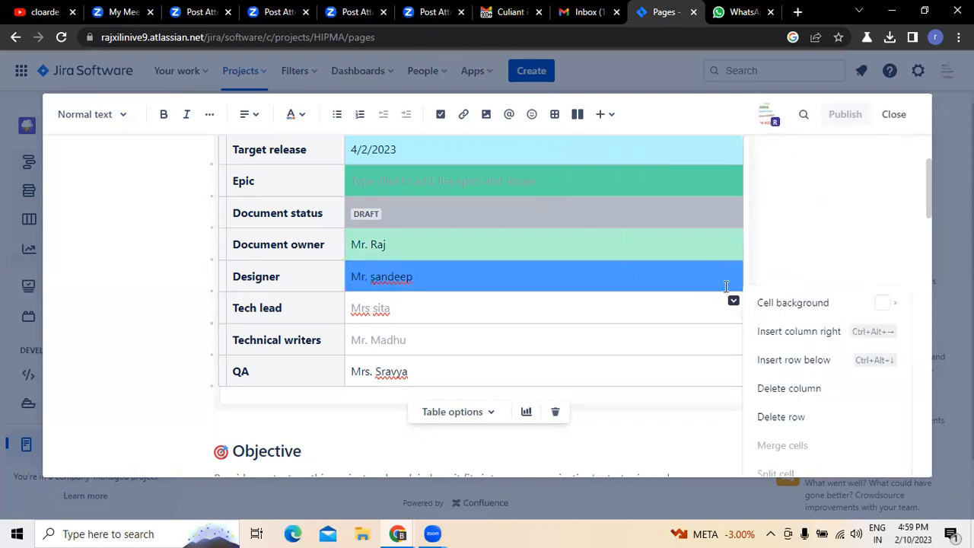
mouse_move(761, 303)
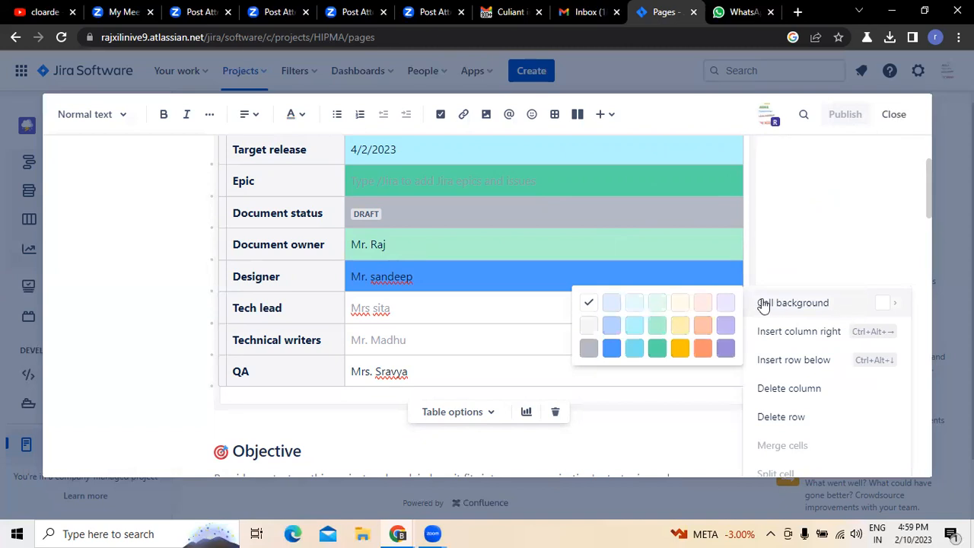
click(710, 326)
click(715, 347)
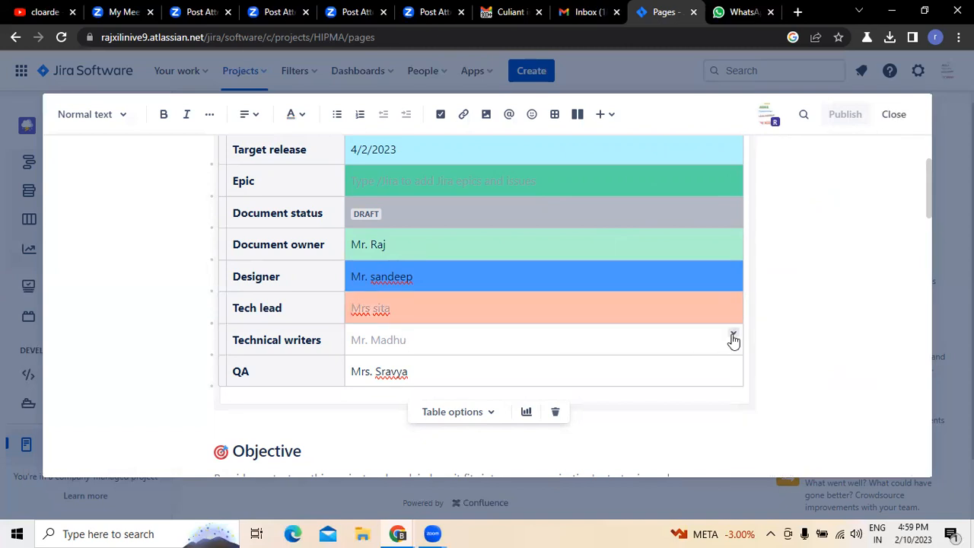
click(734, 333)
mouse_move(783, 342)
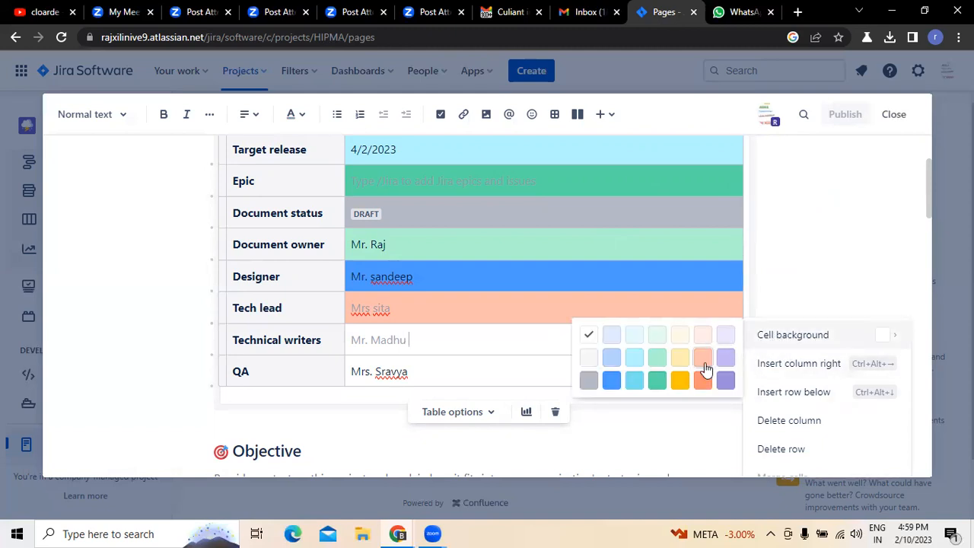
click(704, 385)
- Set the background of the QA value cell to dark teal and leave the table
click(638, 371)
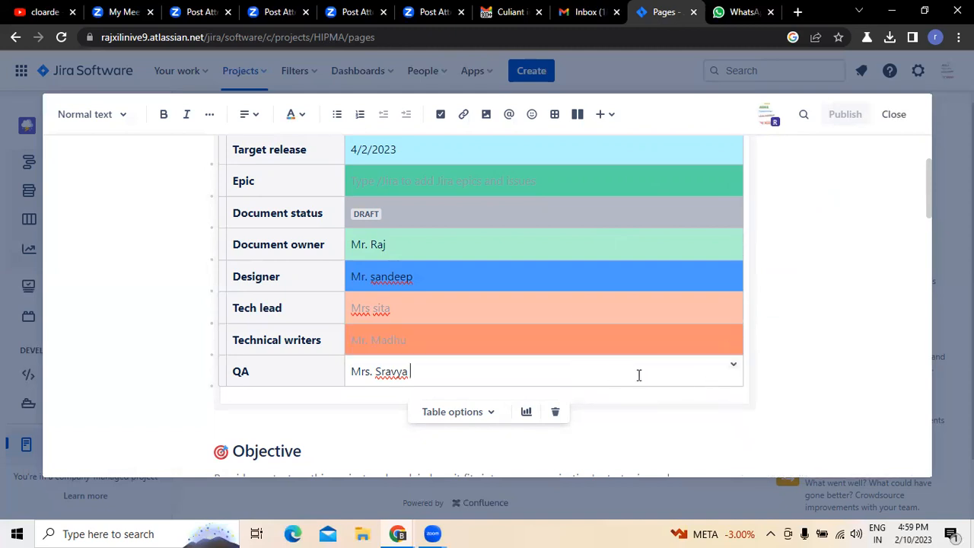
click(733, 367)
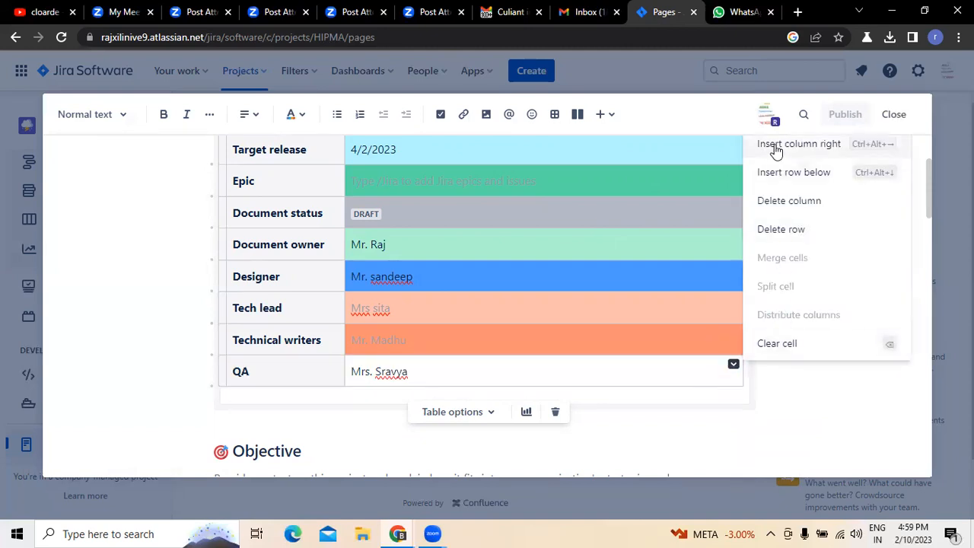
scroll(775, 175, up, 2)
mouse_move(778, 257)
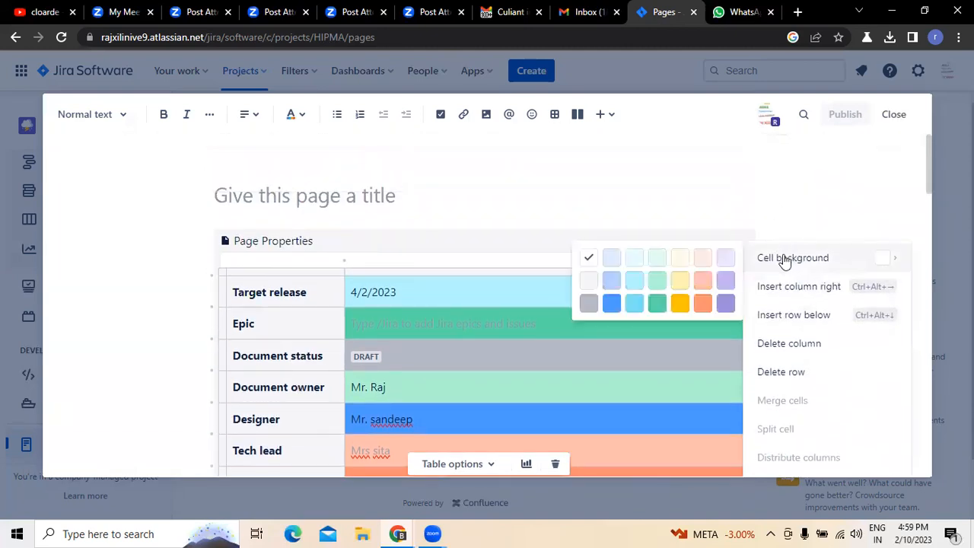
click(632, 304)
click(843, 348)
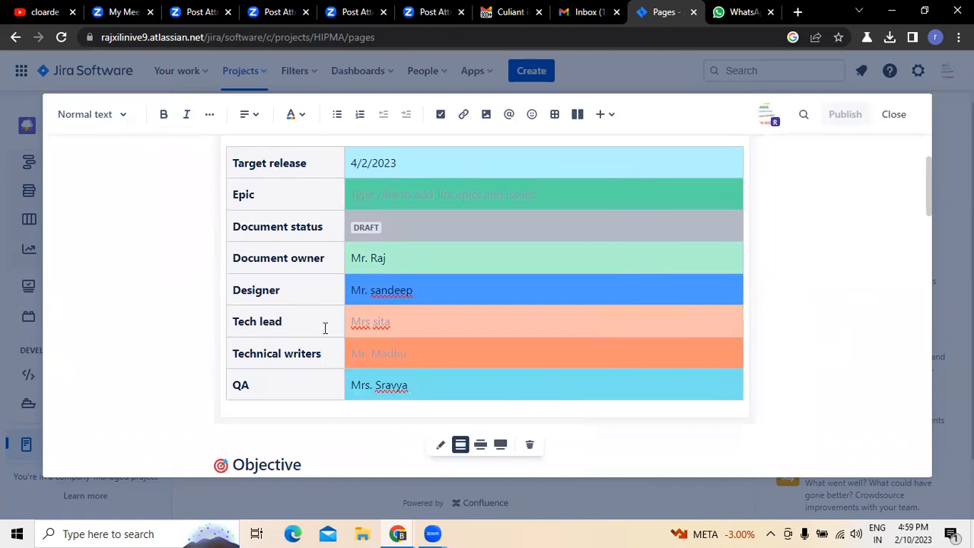
- Title the page "Product requirements for integrated Practice Management system", accepting the spelling correction for Practice
scroll(326, 321, up, 1)
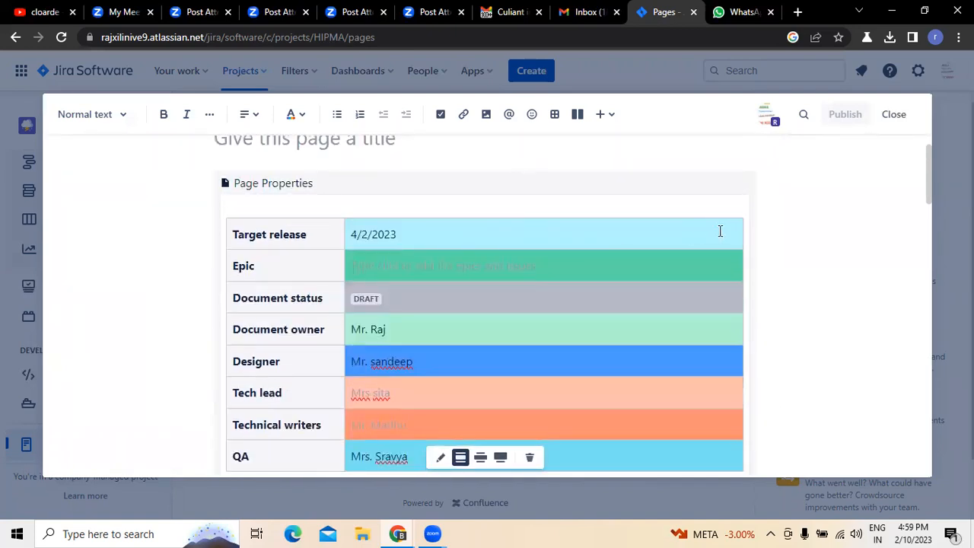
scroll(524, 341, down, 2)
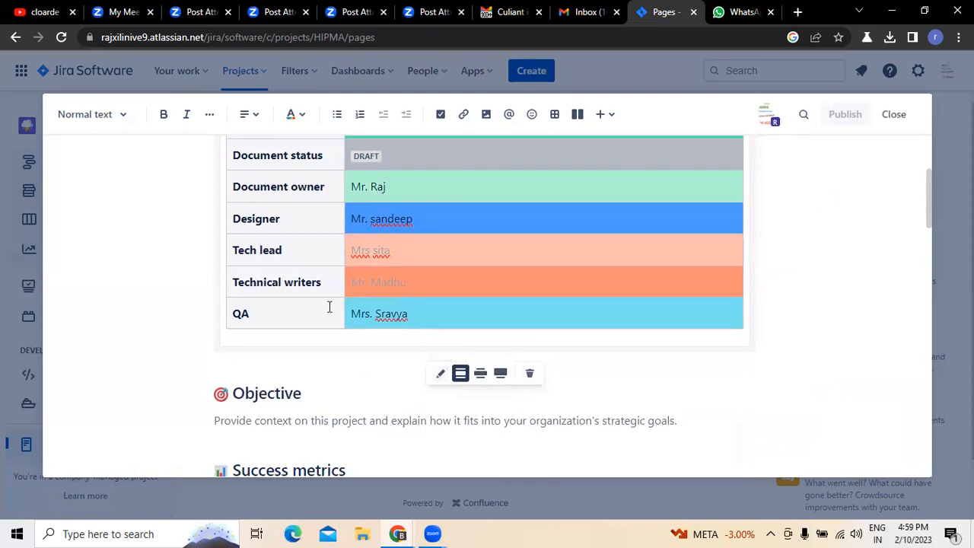
scroll(360, 257, up, 2)
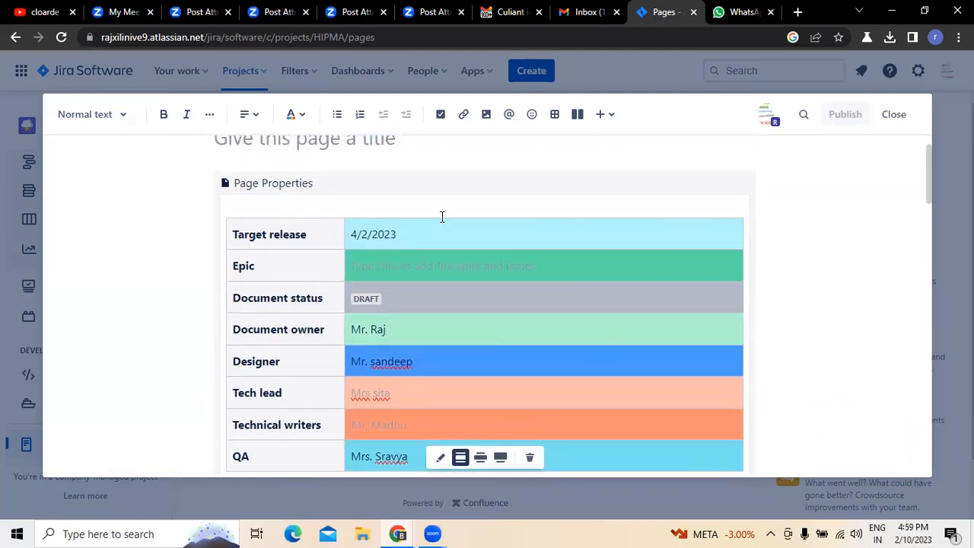
scroll(294, 242, up, 1)
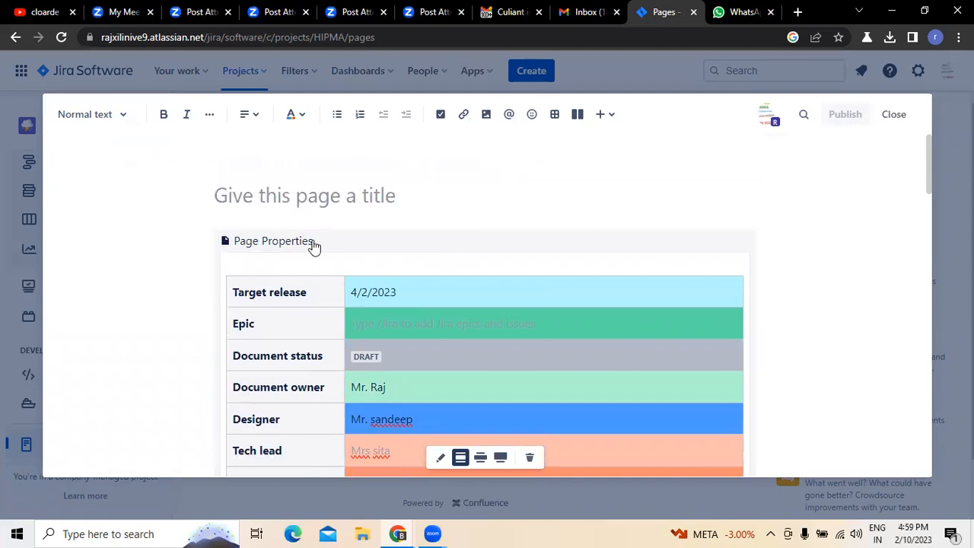
click(402, 195)
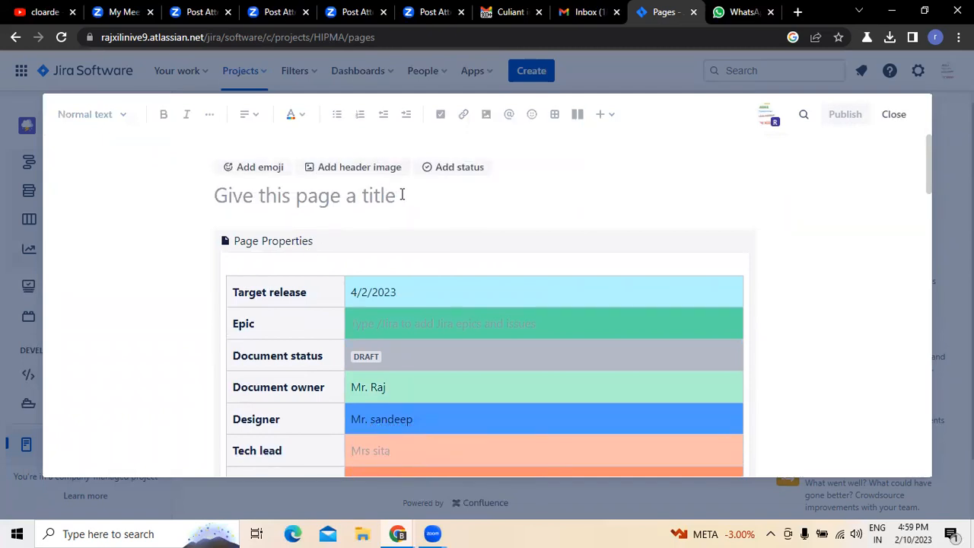
text(P)
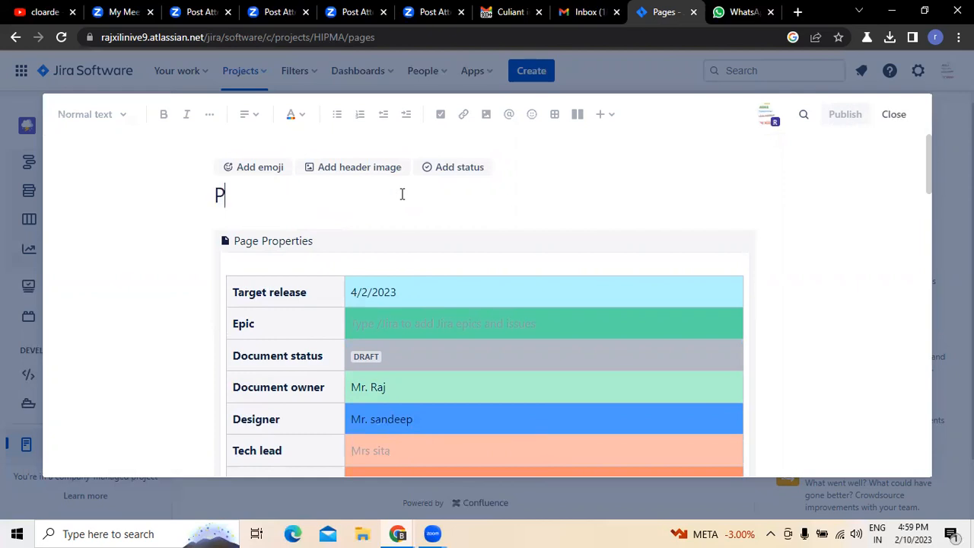
text(roduct requiremnts)
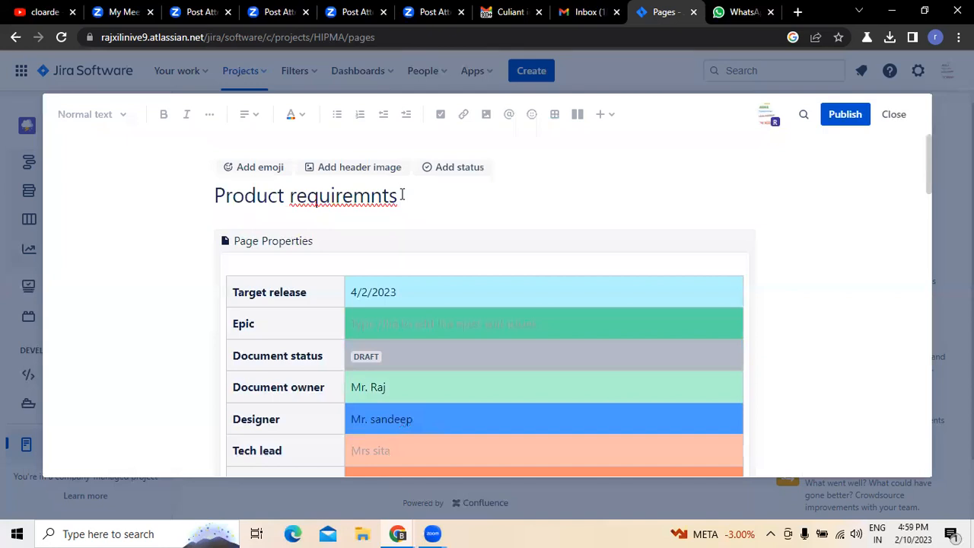
key(BackSpace)
key(BackSpace)
key(BackSpace)
text(ents for integrated )
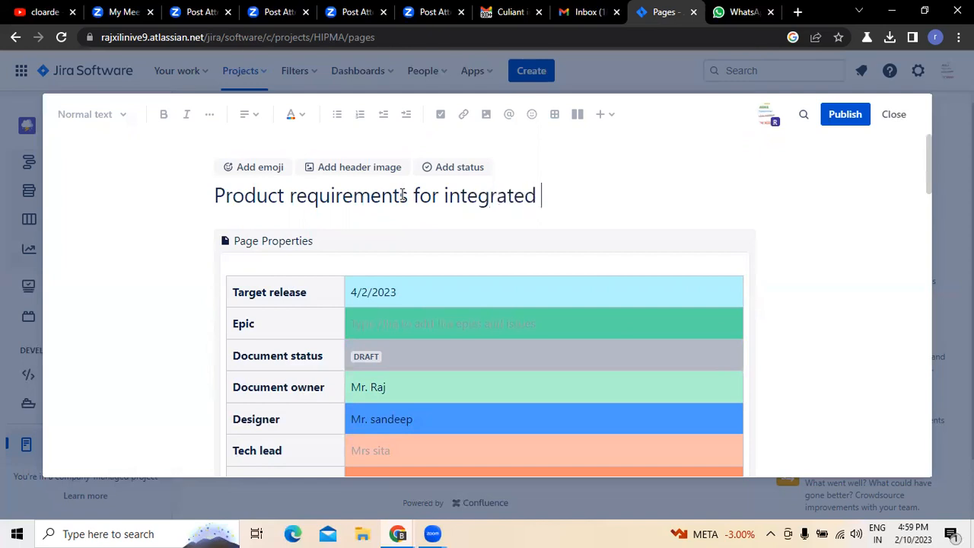
text(Practise )
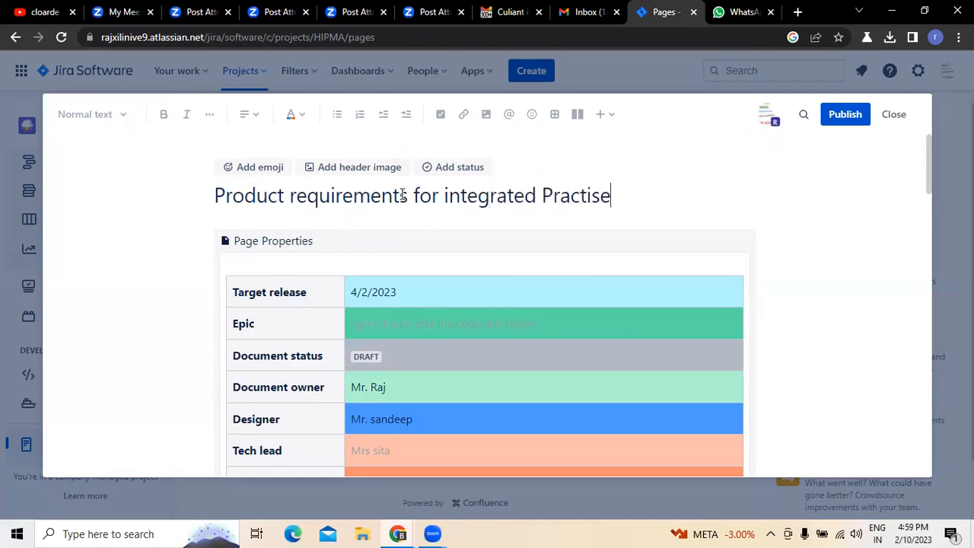
text(Management system)
right_click(556, 197)
click(591, 207)
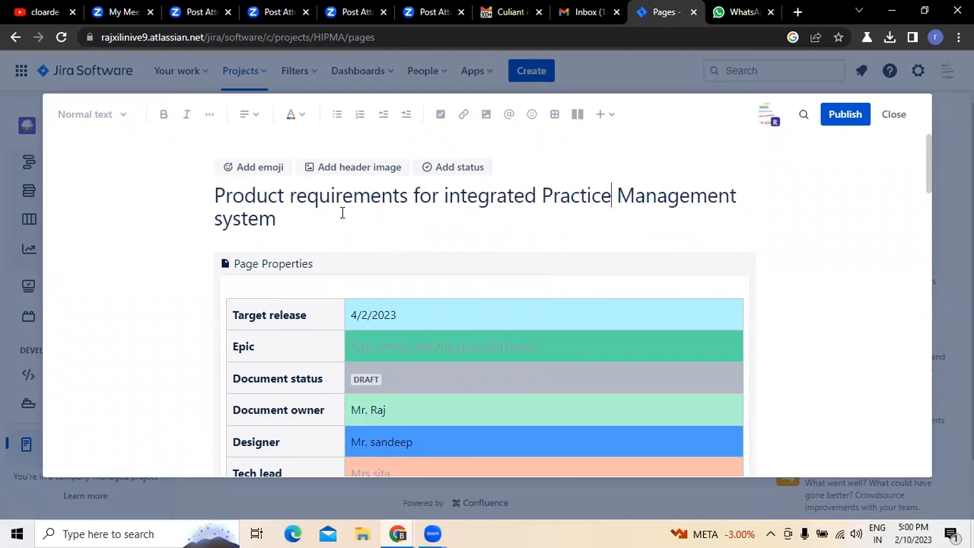
- Add a header image to the page by uploading the "SDLC phases" picture from the Desktop
click(355, 169)
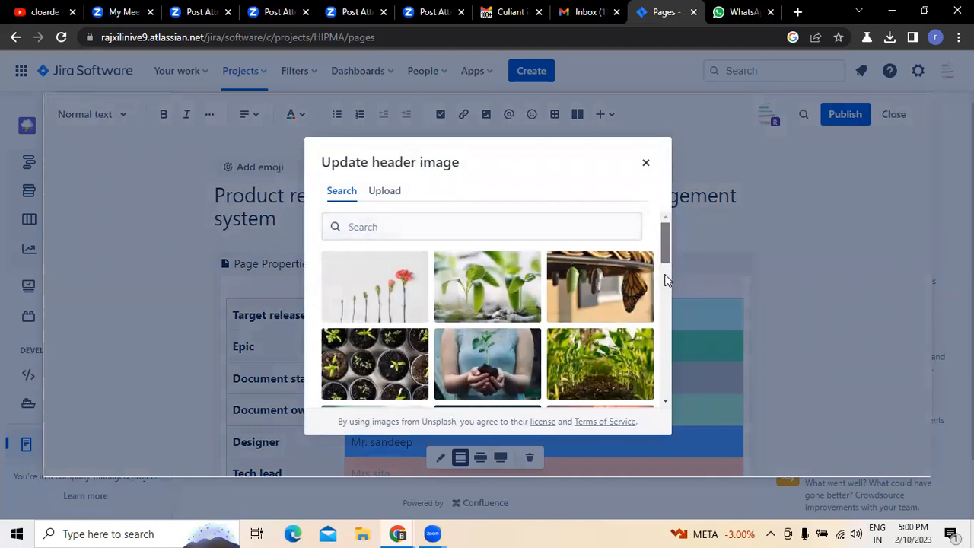
scroll(666, 293, down, 5)
drag(666, 304, 667, 333)
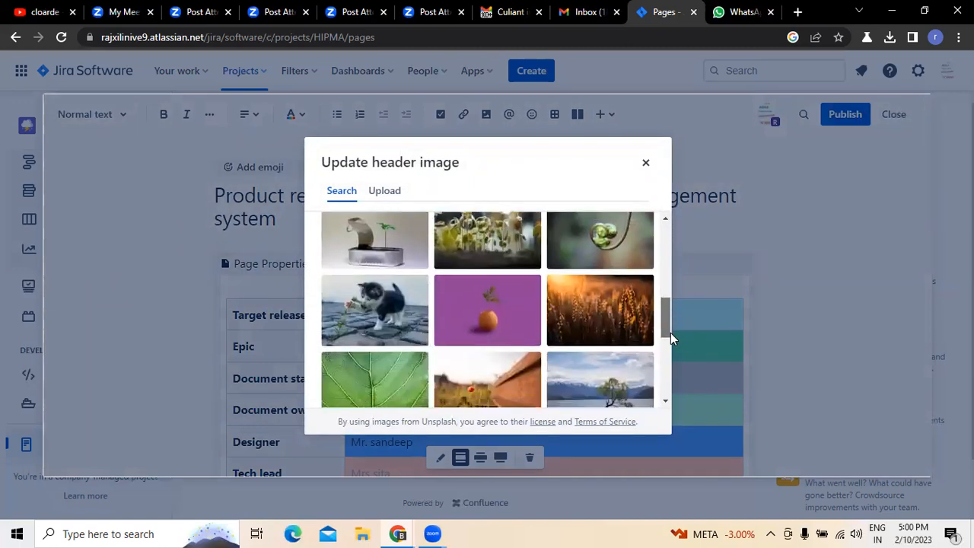
click(385, 191)
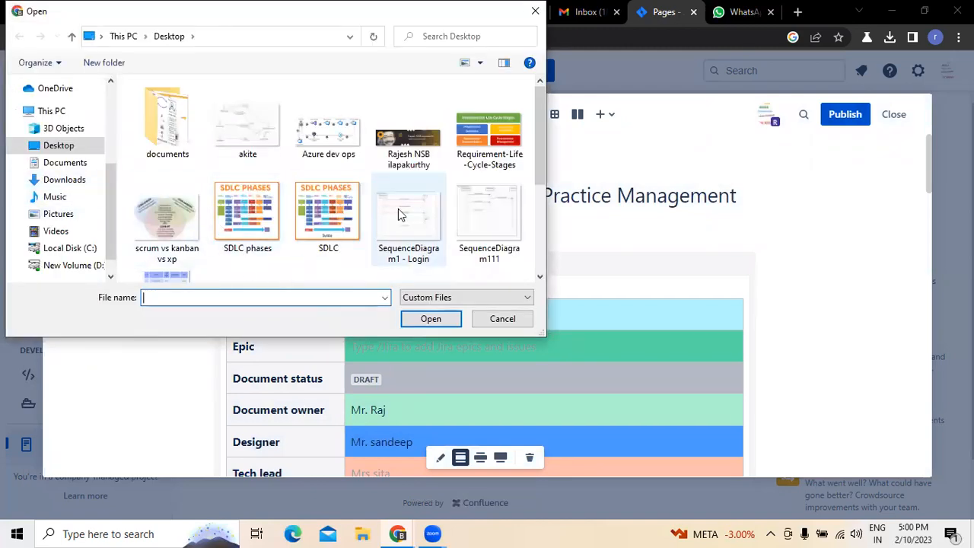
click(261, 214)
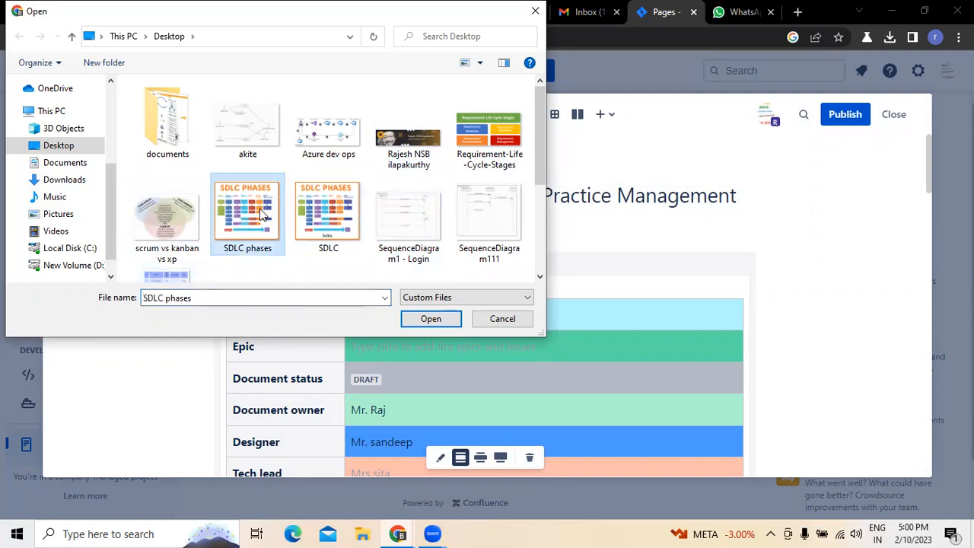
click(428, 318)
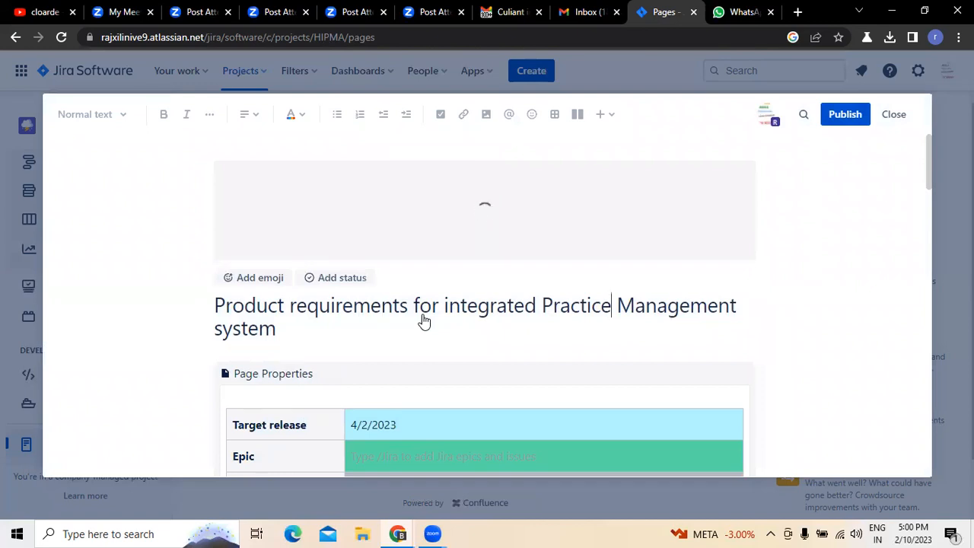
click(676, 249)
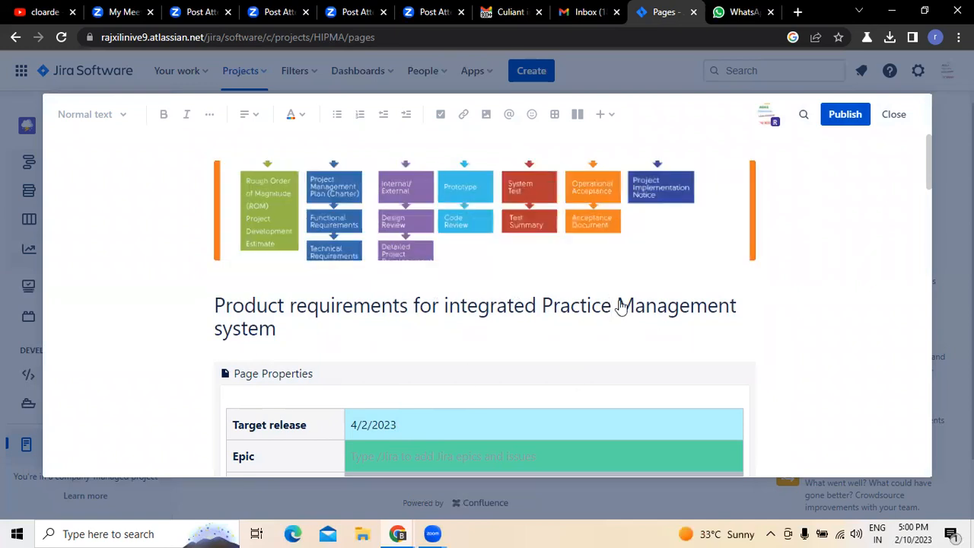
- Clear the placeholder text under the Objective heading
scroll(495, 271, down, 2)
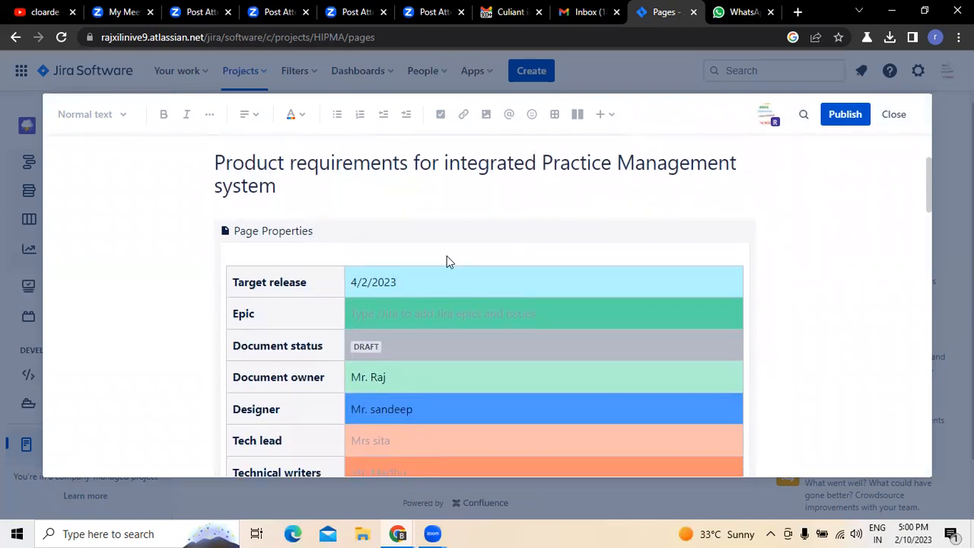
scroll(449, 258, down, 1)
scroll(448, 259, up, 3)
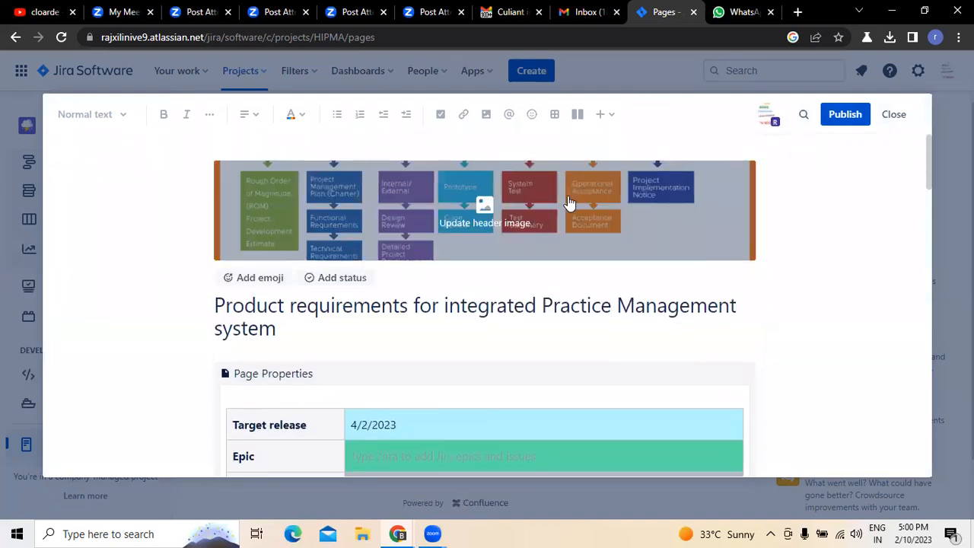
scroll(568, 214, down, 3)
scroll(566, 221, down, 3)
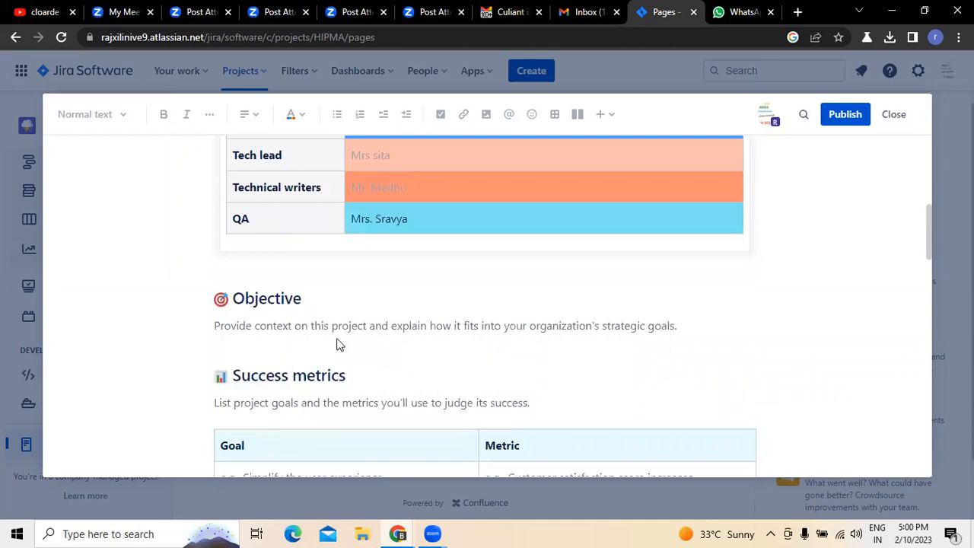
click(672, 326)
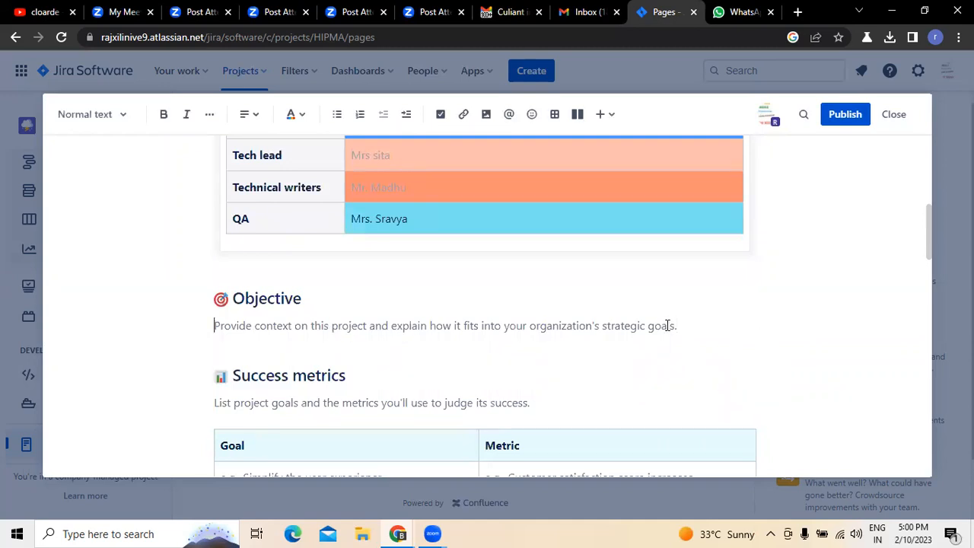
key(BackSpace)
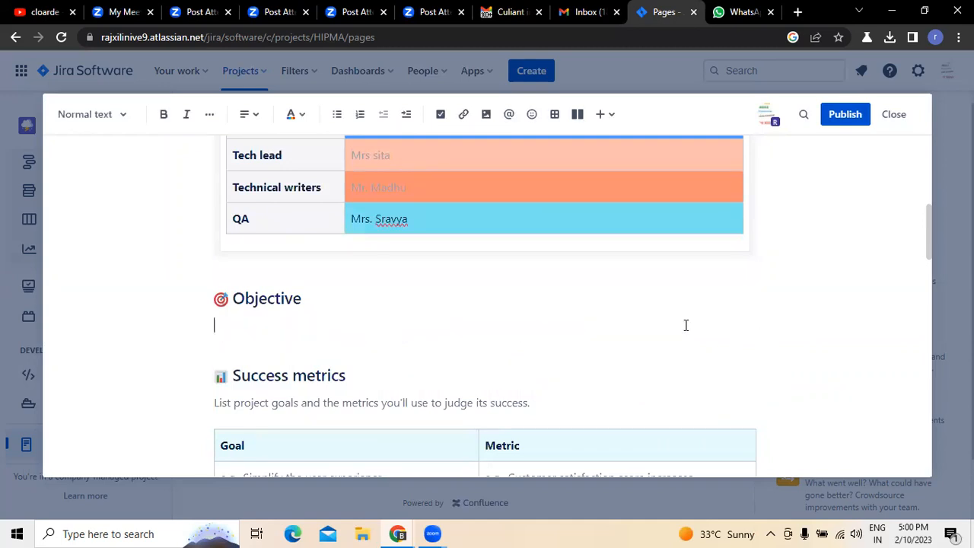
- Begin the Objective text with "Th objective the integrated practise management sytem is to"
text(Th objectve)
key(BackSpace)
key(BackSpace)
key(BackSpace)
text(tive the integra)
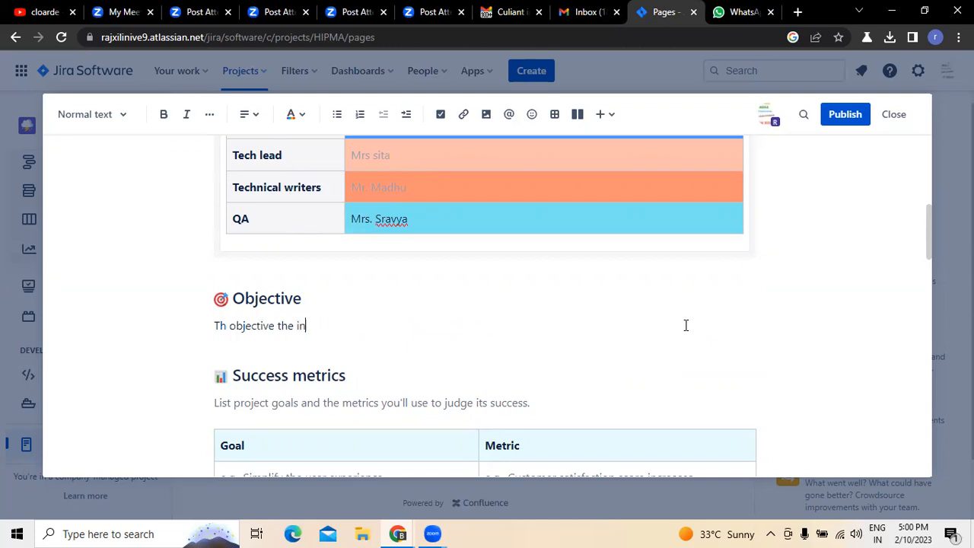
key(BackSpace)
key(BackSpace)
text(rated practise ma)
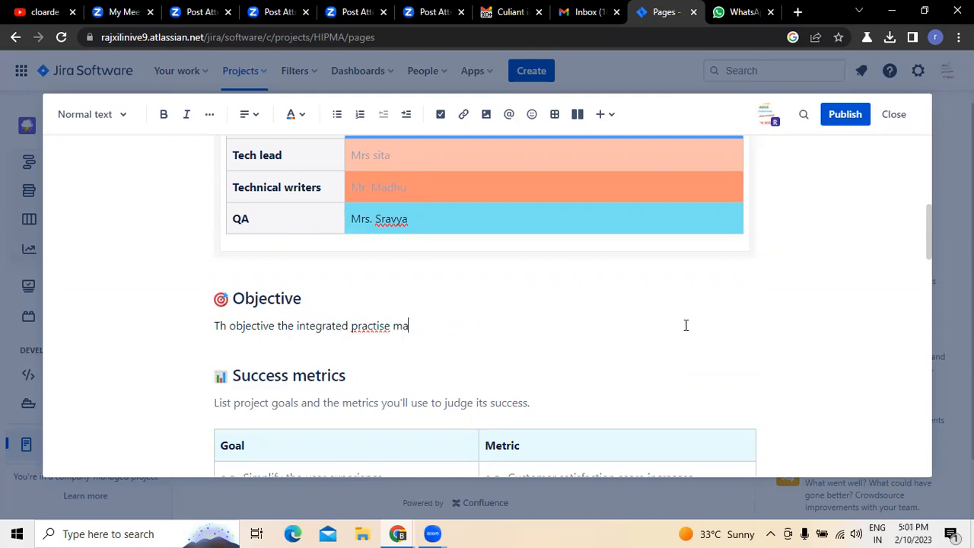
text(nagenet)
key(BackSpace)
key(BackSpace)
key(BackSpace)
text(ment sytem)
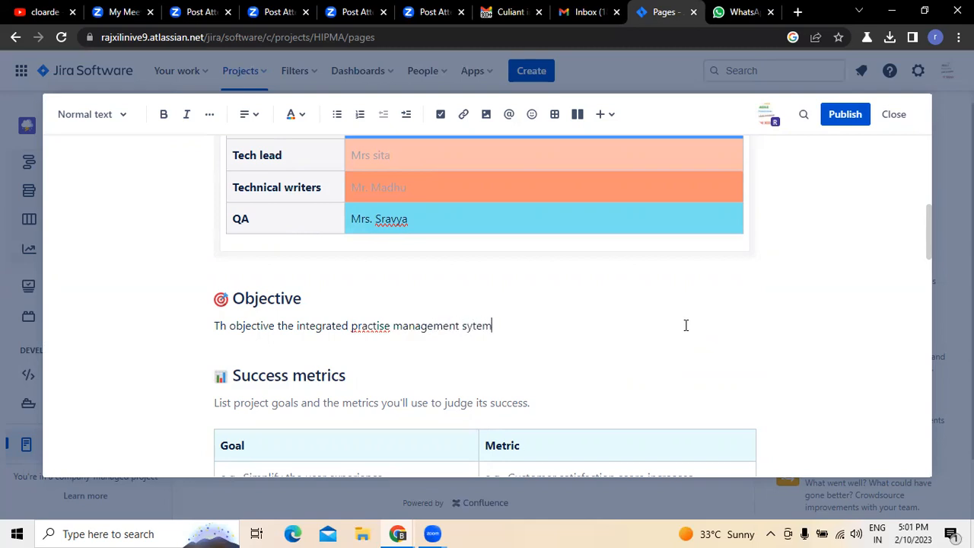
text( is to)
- Accept the suggested spelling corrections "practice" and "system" in the Objective sentence
right_click(372, 326)
click(411, 144)
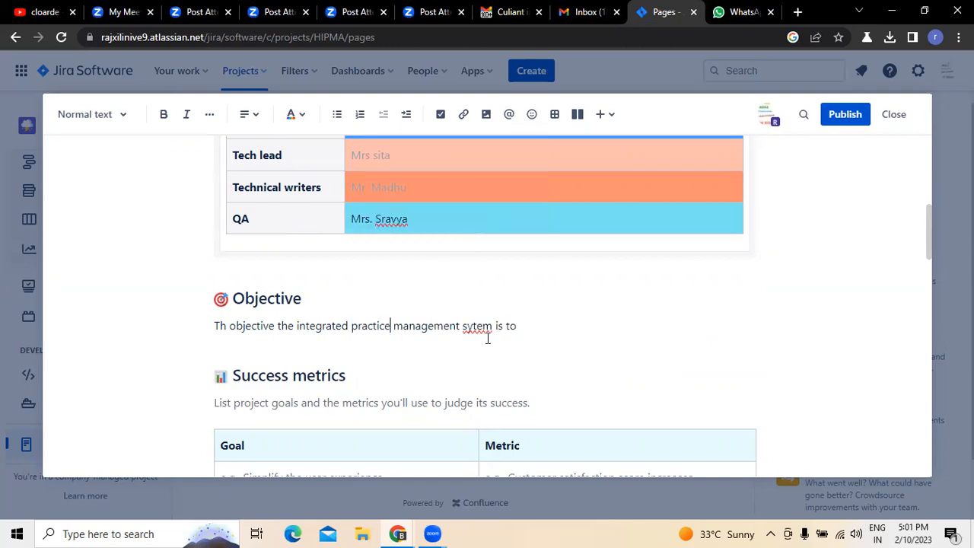
right_click(479, 327)
click(508, 114)
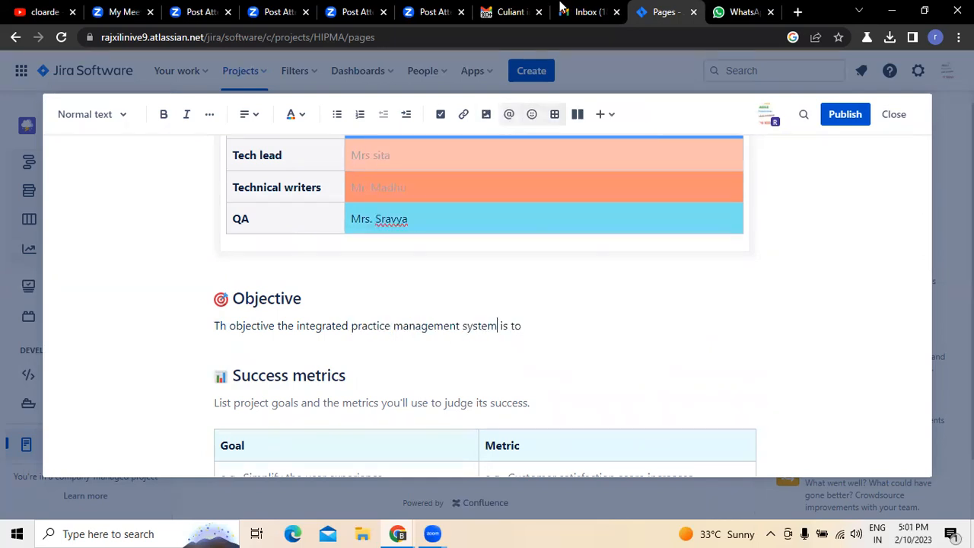
- Consult the "Culiant integrated Practise Management" e-mail in Gmail, then continue the Objective sentence in Jira with "help to streamline the Business process and"
click(507, 12)
scroll(405, 309, up, 8)
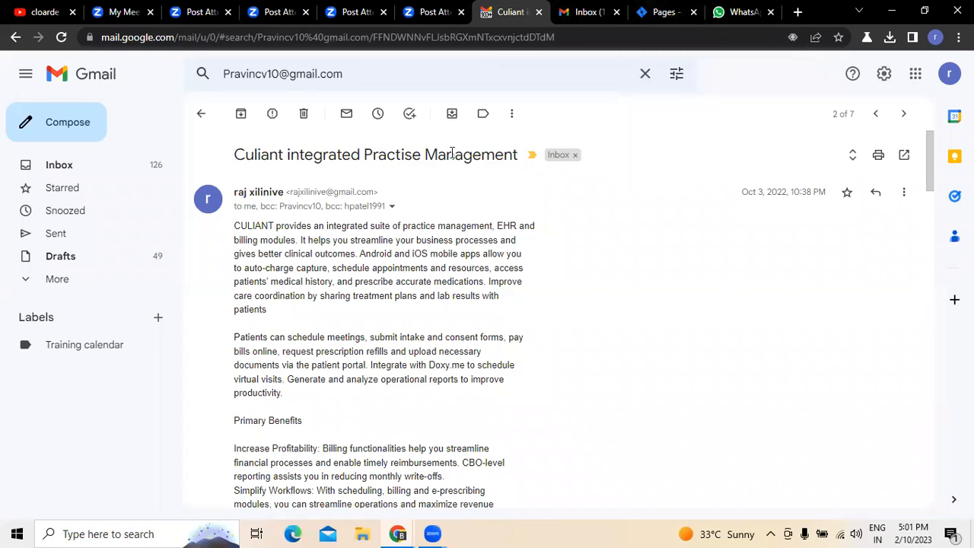
click(659, 12)
key(Down)
click(539, 326)
text(help to streamline the Busine)
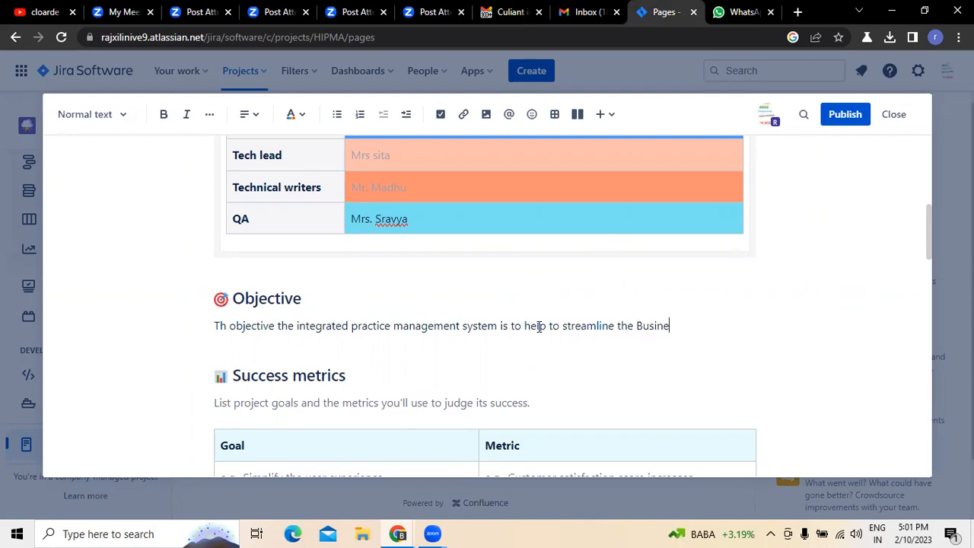
text(ss process and)
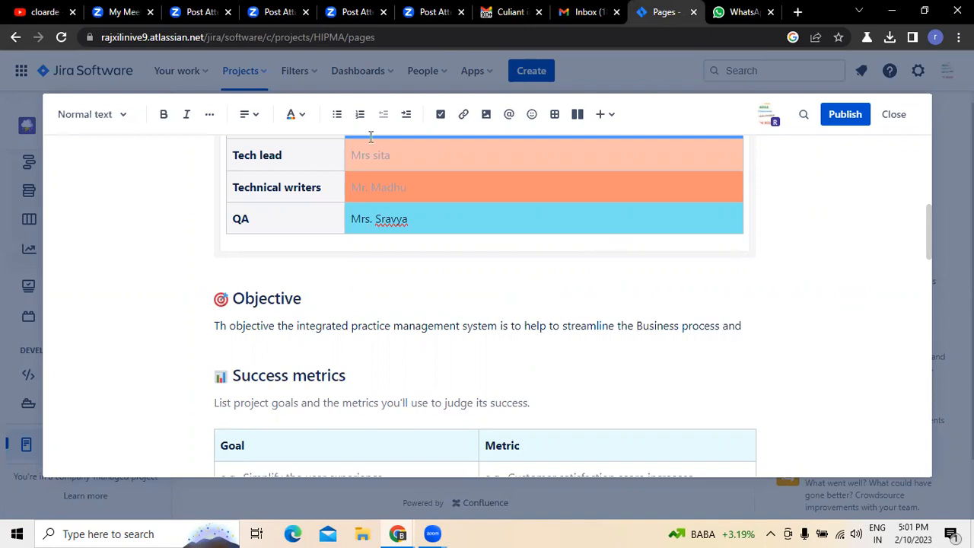
- Check the Culiant e-mail in Gmail again and finish the Jira Objective sentence with "gives better clinical out comes"
click(510, 12)
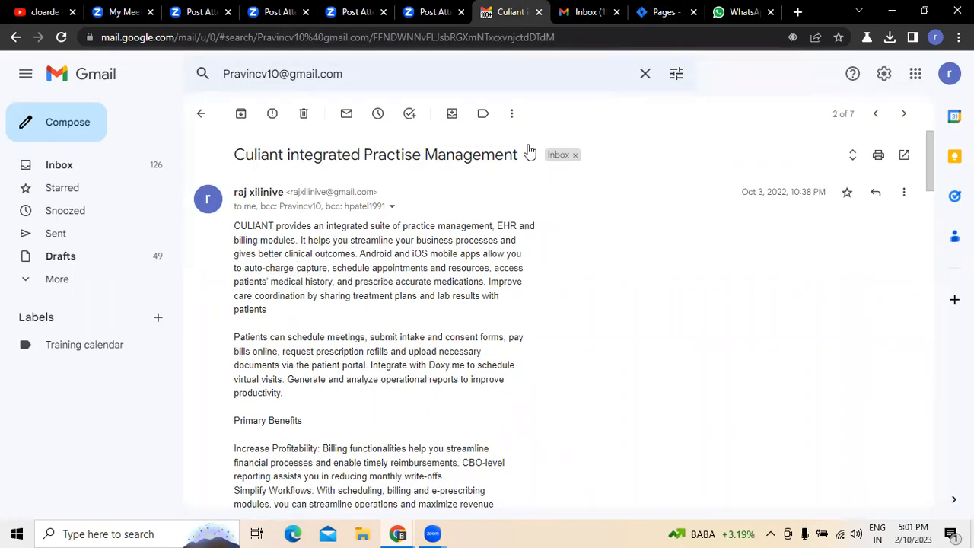
click(644, 15)
text(g)
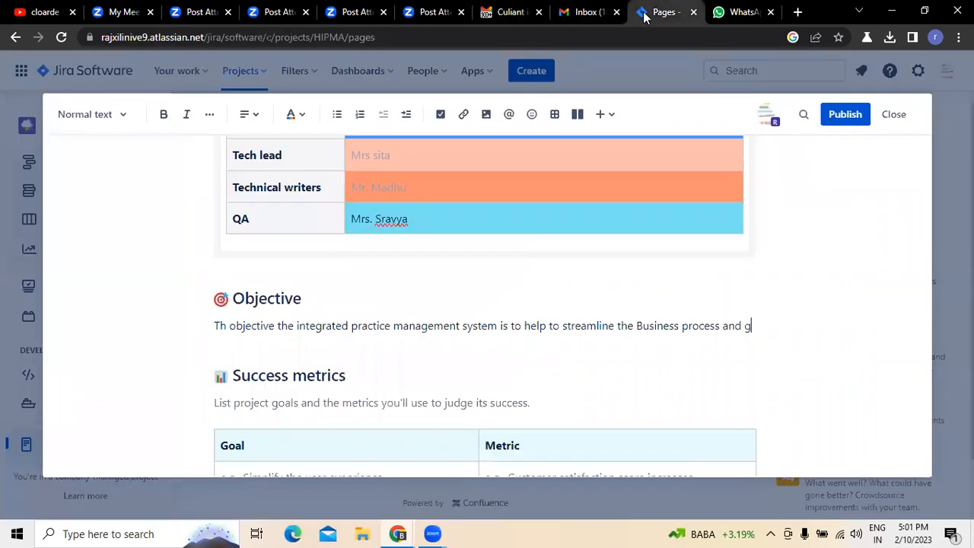
text(ives better c)
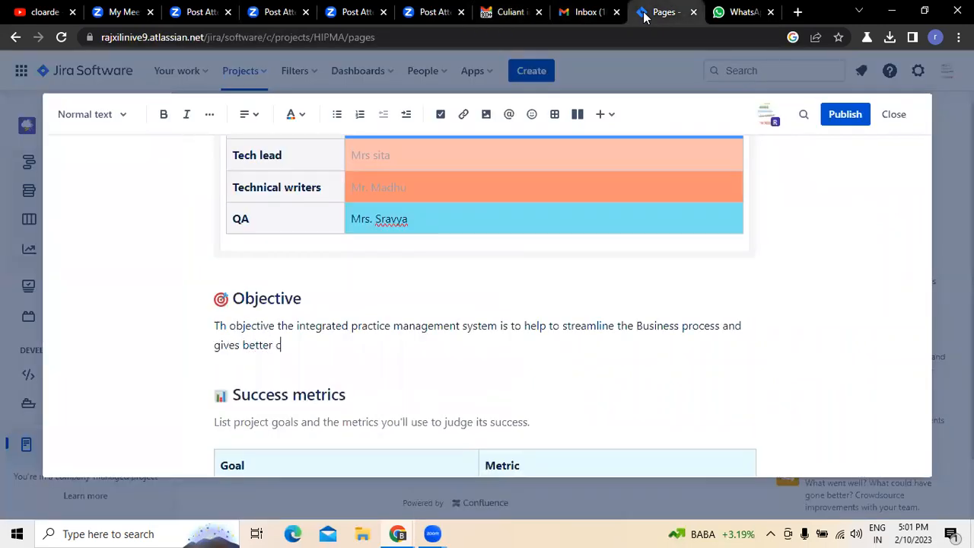
text(linical out comes)
- Enter "User Interface Design" as the first goal in the Success metrics table
scroll(238, 397, down, 4)
click(235, 355)
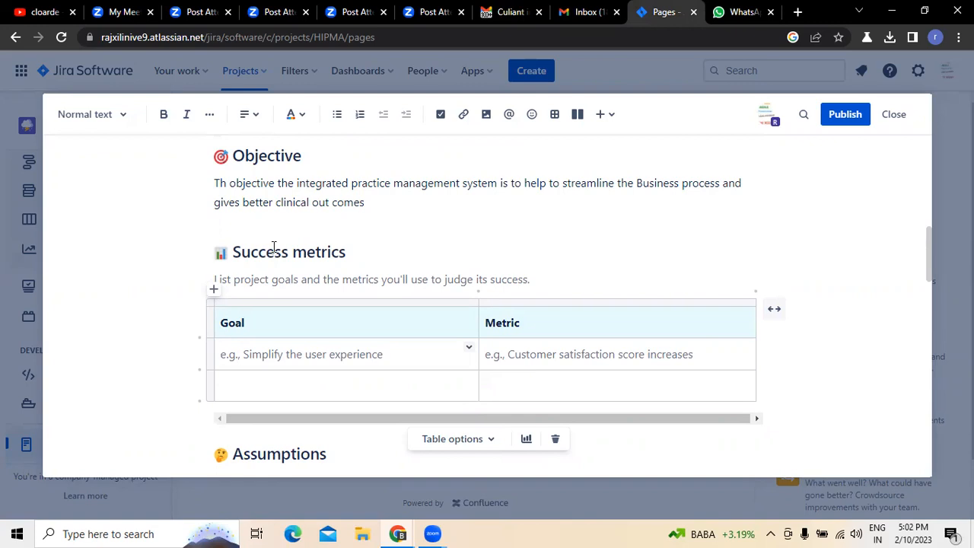
text(User Interface DEsign)
key(BackSpace)
key(BackSpace)
key(BackSpace)
key(BackSpace)
key(BackSpace)
key(BackSpace)
text(esign)
- Replace the placeholder metric for User Interface Design with "UI Designing by keeping end users are new to the UI"
click(720, 357)
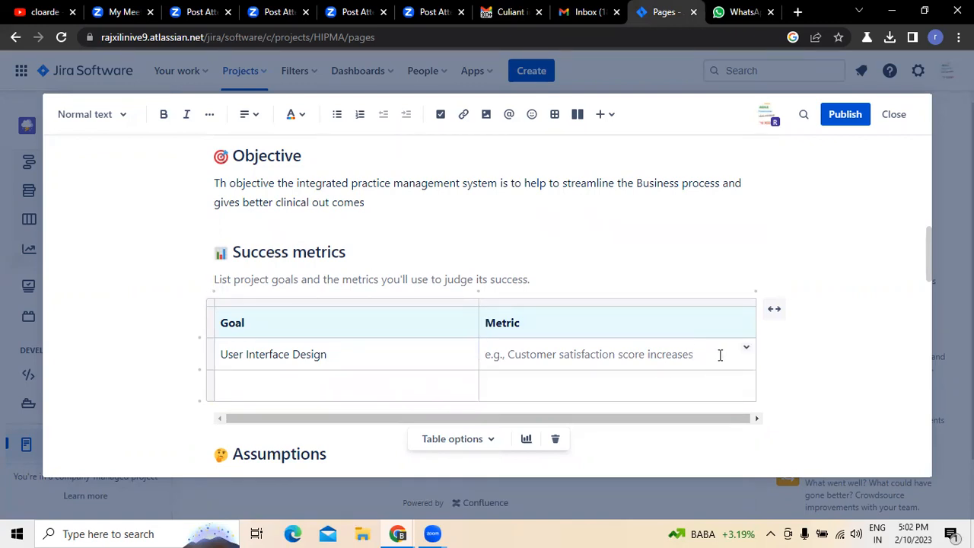
key(BackSpace)
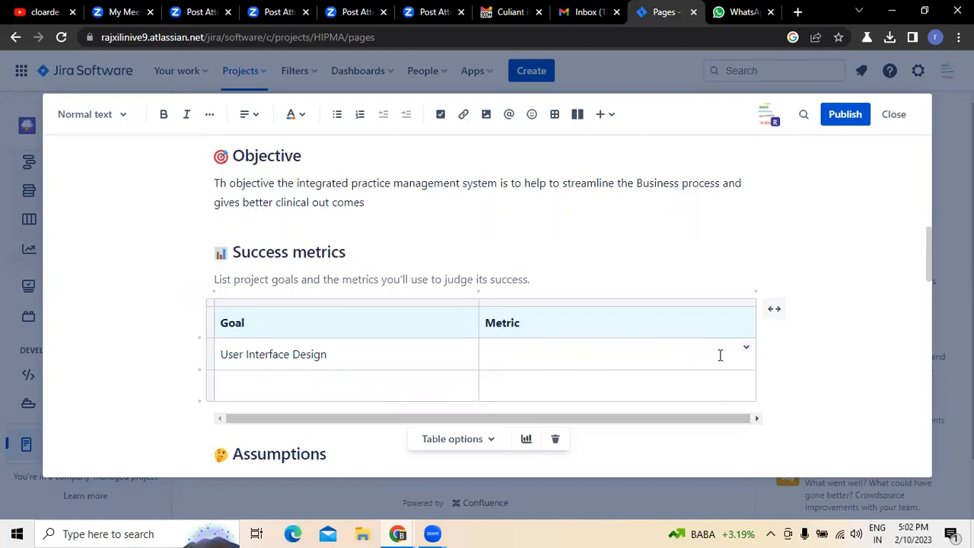
text(UI Designing by )
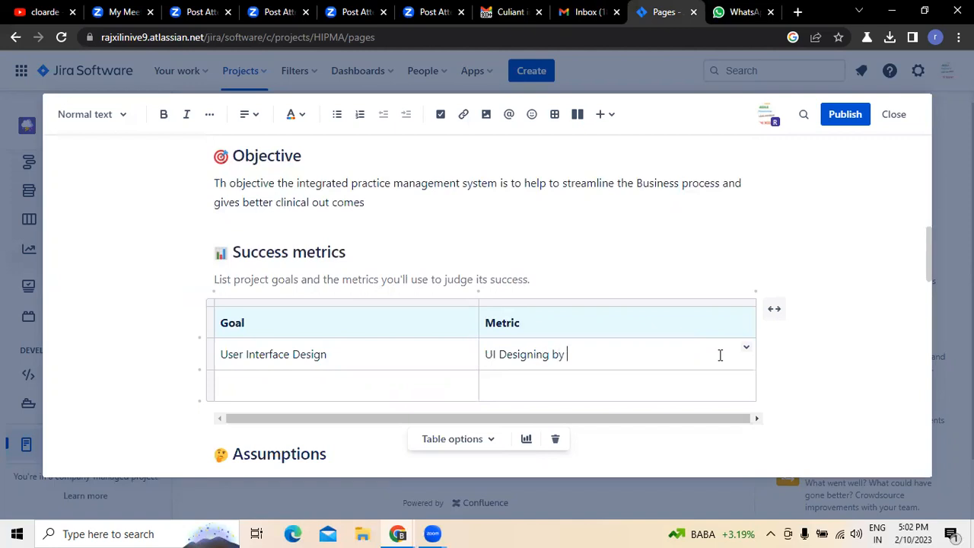
text(keeping end iu)
text(users are )
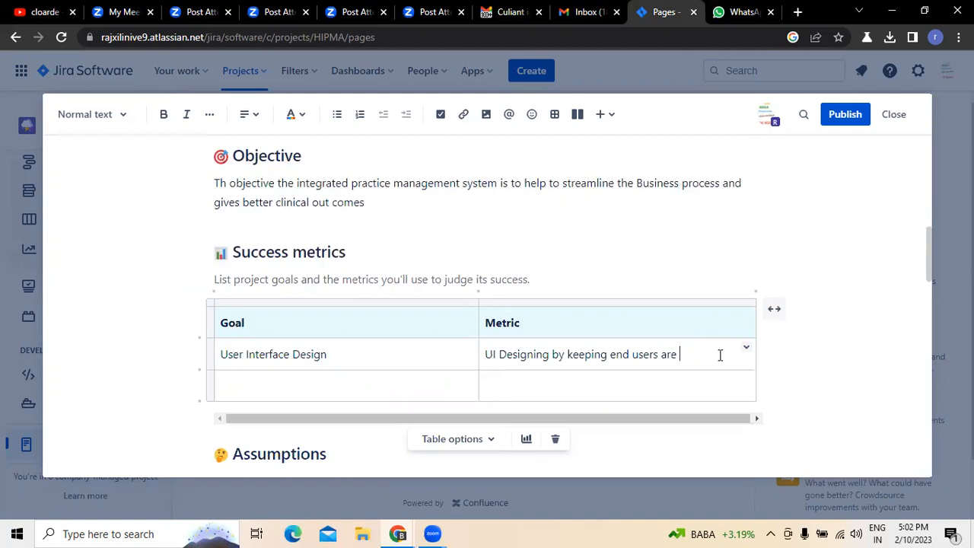
text(new to the UI)
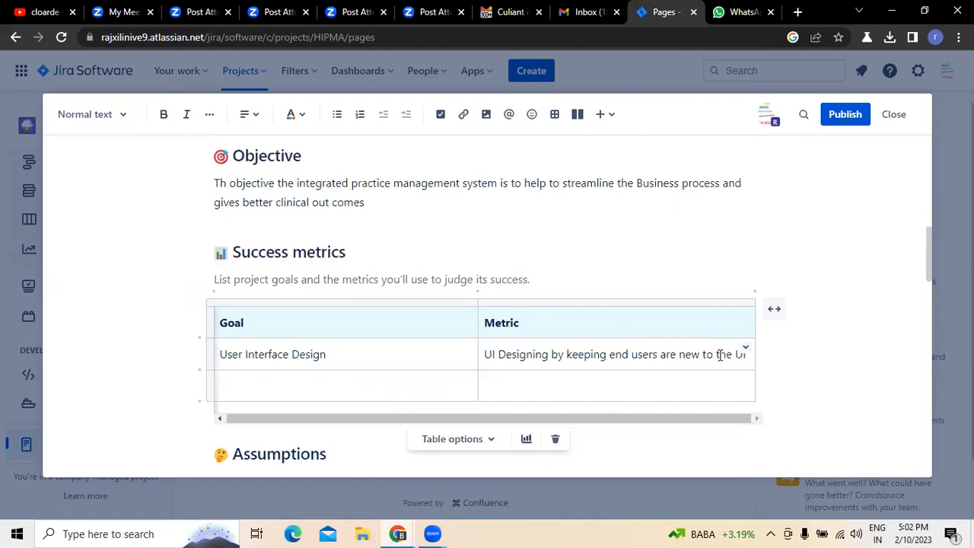
- Enter "Data base design" as the second goal in the Success metrics table
click(320, 387)
text(dTA A)
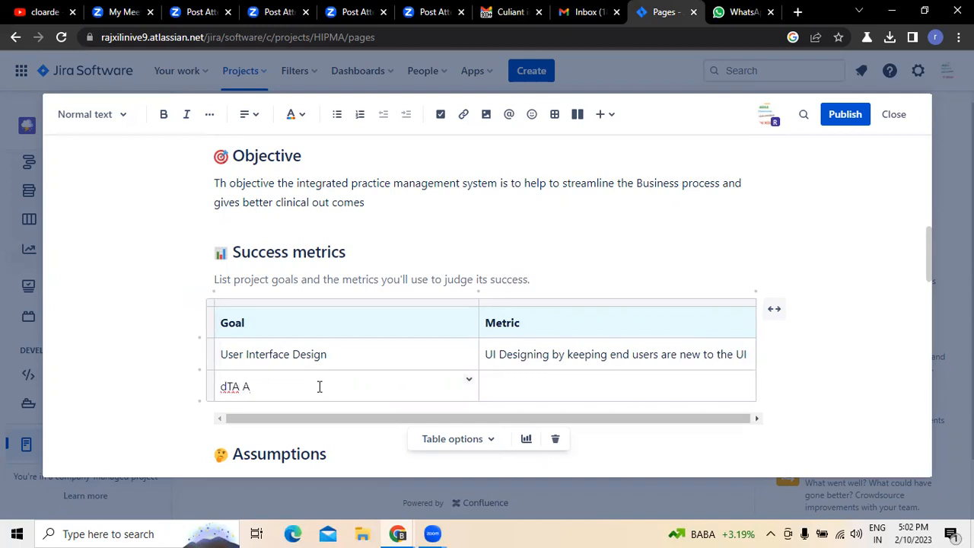
key(BackSpace)
key(BackSpace)
key(BackSpace)
key(BackSpace)
key(BackSpace)
text(Data base design)
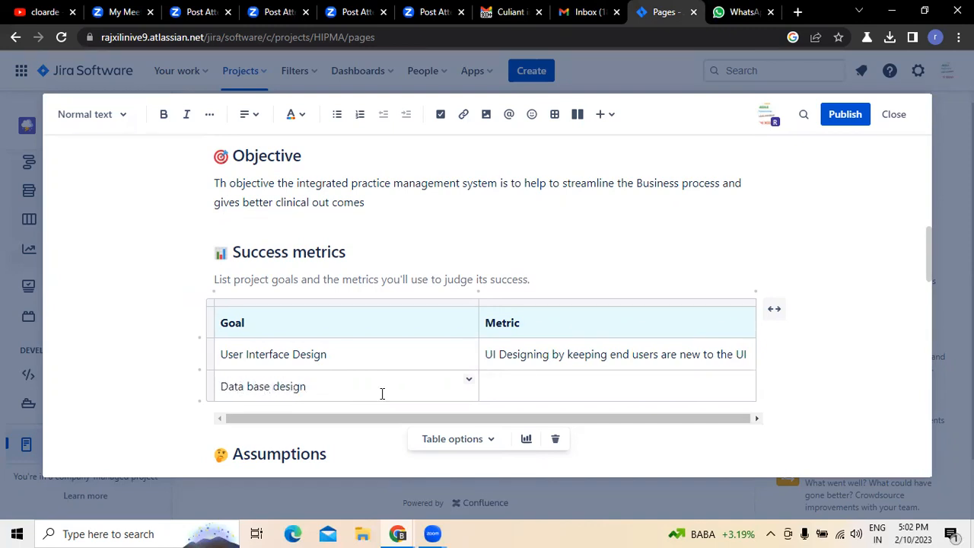
- Enter "Data base designing" as the metric for the Data base design goal
click(510, 380)
text(Data base desgning)
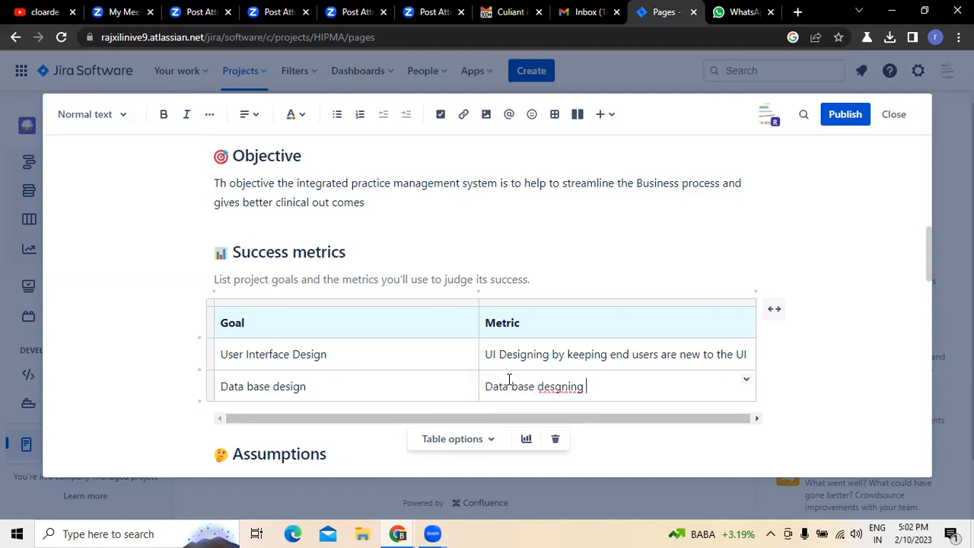
key(BackSpace)
key(BackSpace)
key(BackSpace)
key(BackSpace)
key(BackSpace)
key(BackSpace)
text(igning is us)
key(BackSpace)
- Insert "SQL server is the" at the start of the Data base design metric
key(Left)
key(Left)
key(Left)
key(Left)
key(Left)
key(Left)
key(Left)
key(Left)
key(Left)
text(SQL server is t)
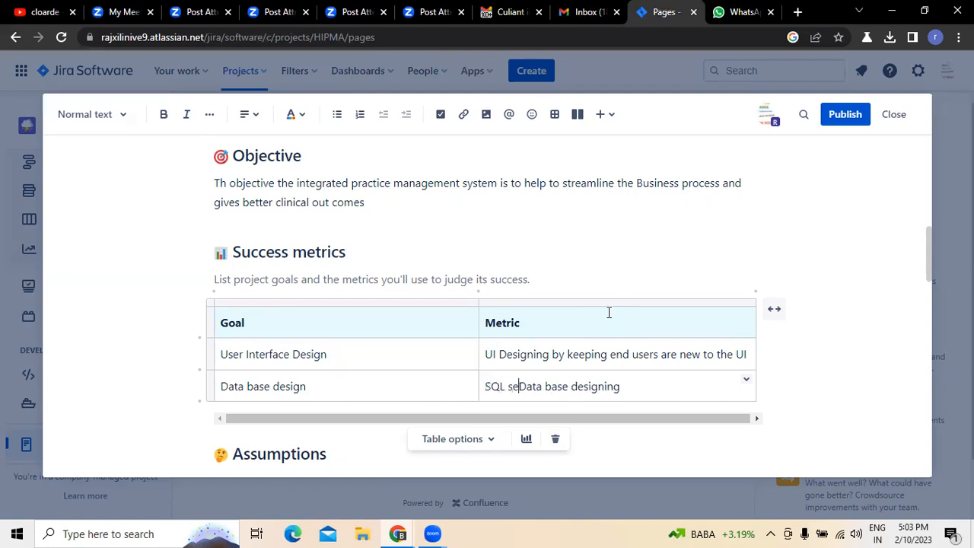
text(ye)
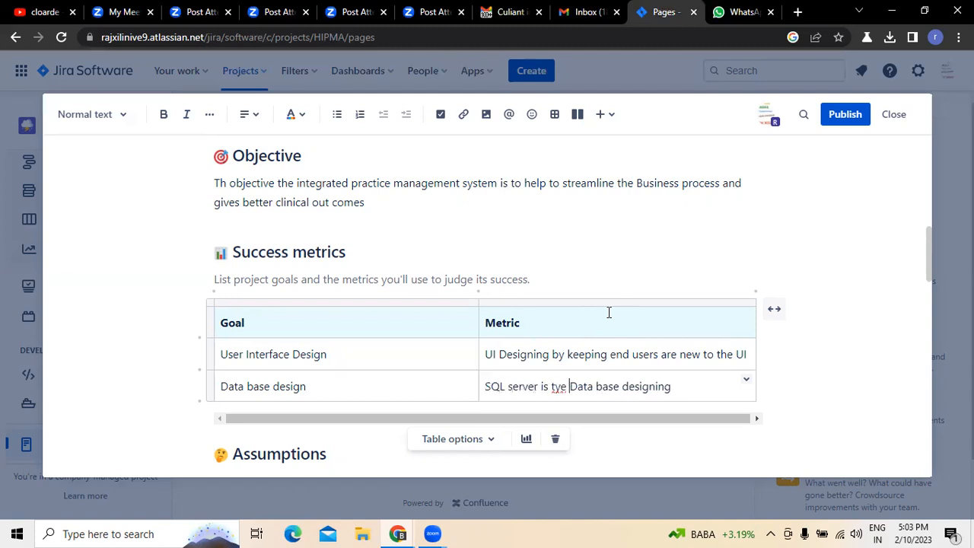
key(BackSpace)
key(BackSpace)
key(BackSpace)
text(he)
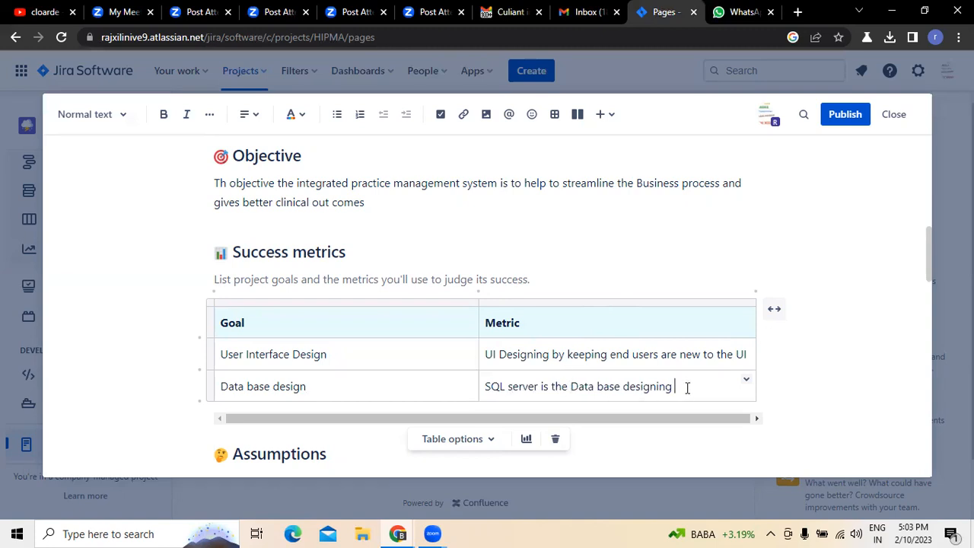
- Reword the end of the Data base design metric to "design we want to use", accepting the spelling correction for "want"
click(687, 389)
key(BackSpace)
key(BackSpace)
text(we)
key(BackSpace)
key(BackSpace)
key(BackSpace)
text(gn we wnat to use)
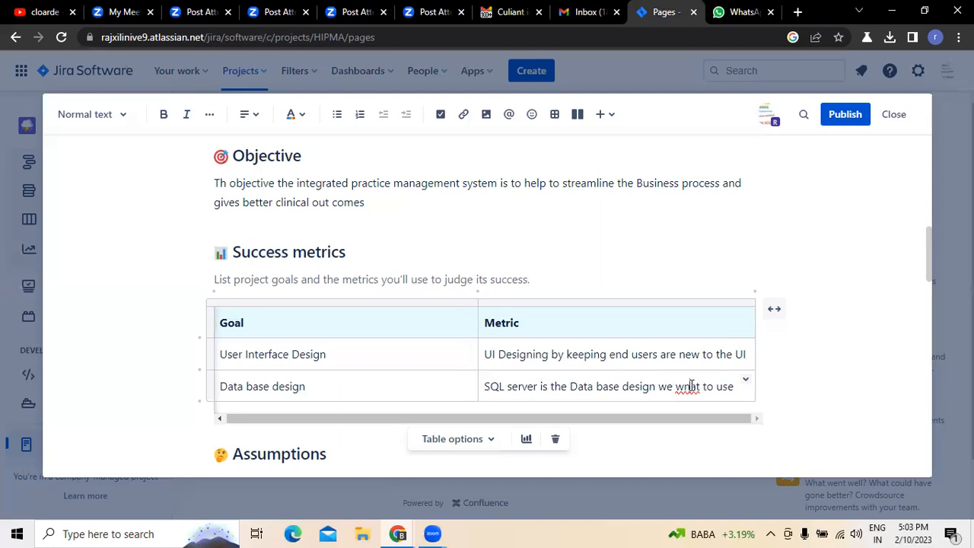
right_click(687, 388)
click(717, 206)
- Turn on the header column for the Success metrics table and insert a row below the Data base design row
scroll(396, 408, down, 2)
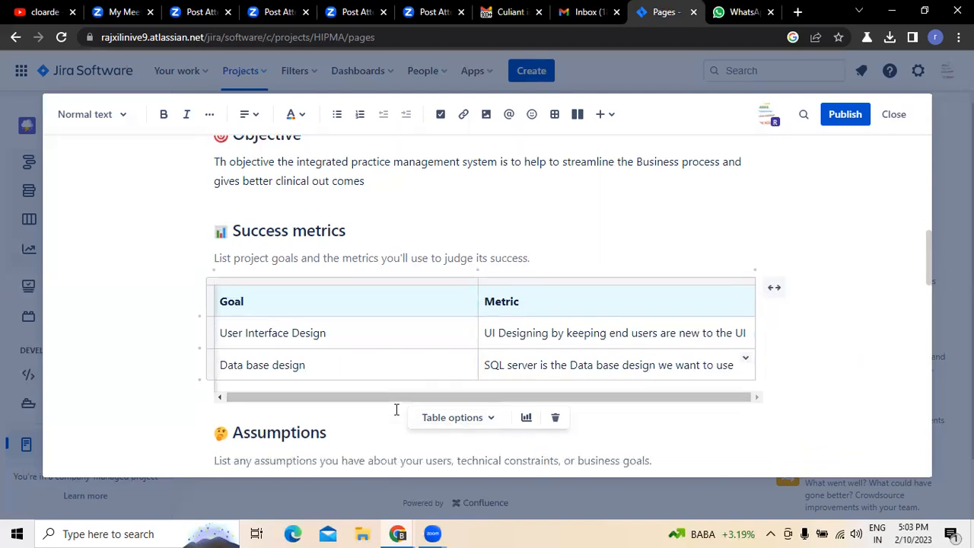
scroll(696, 266, up, 1)
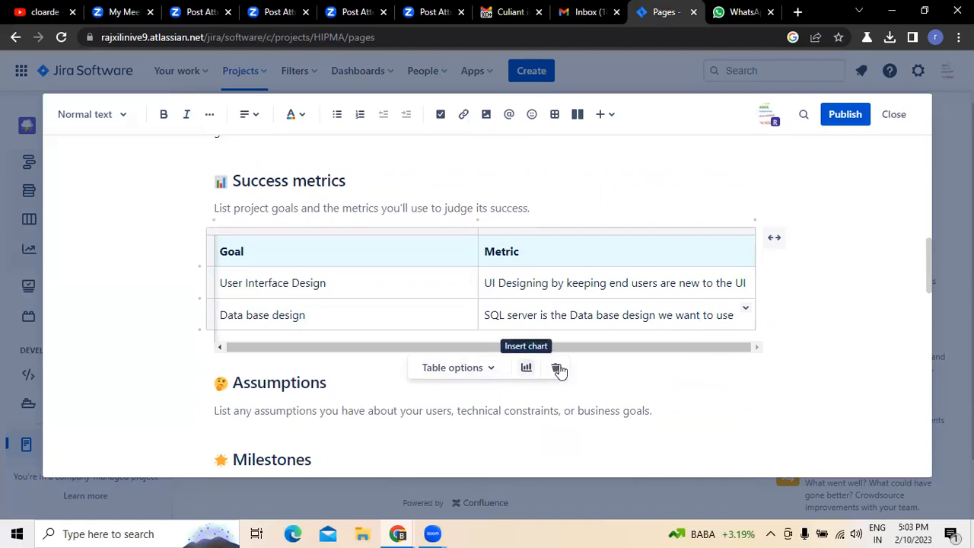
click(492, 370)
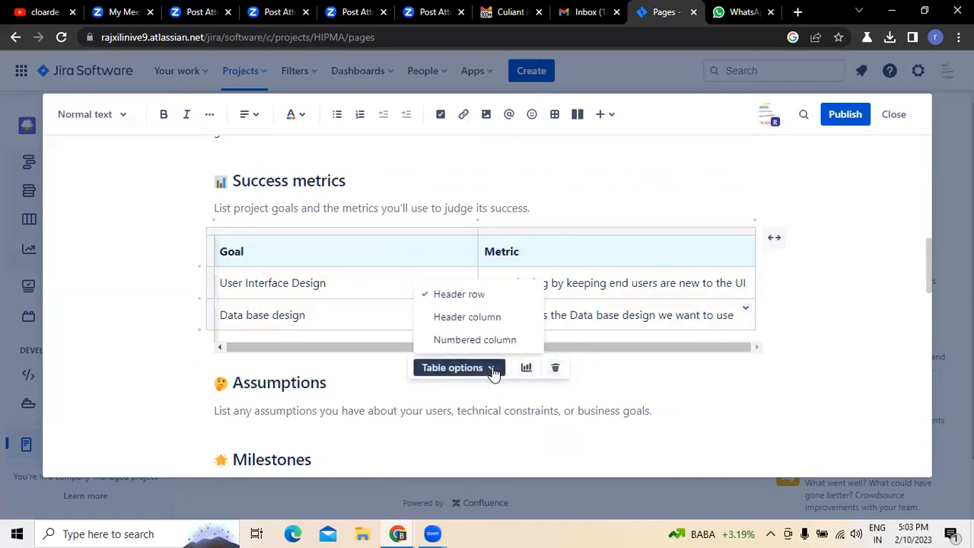
click(487, 319)
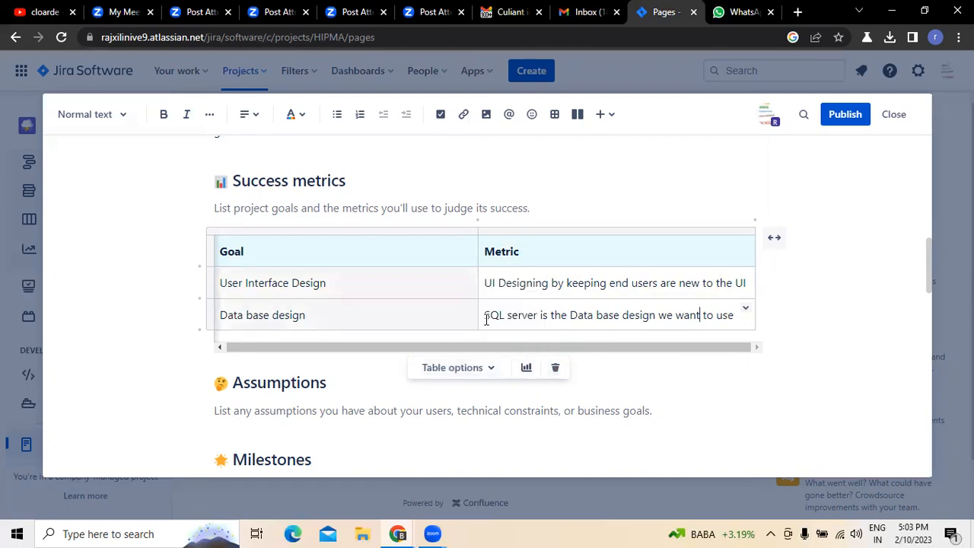
click(746, 309)
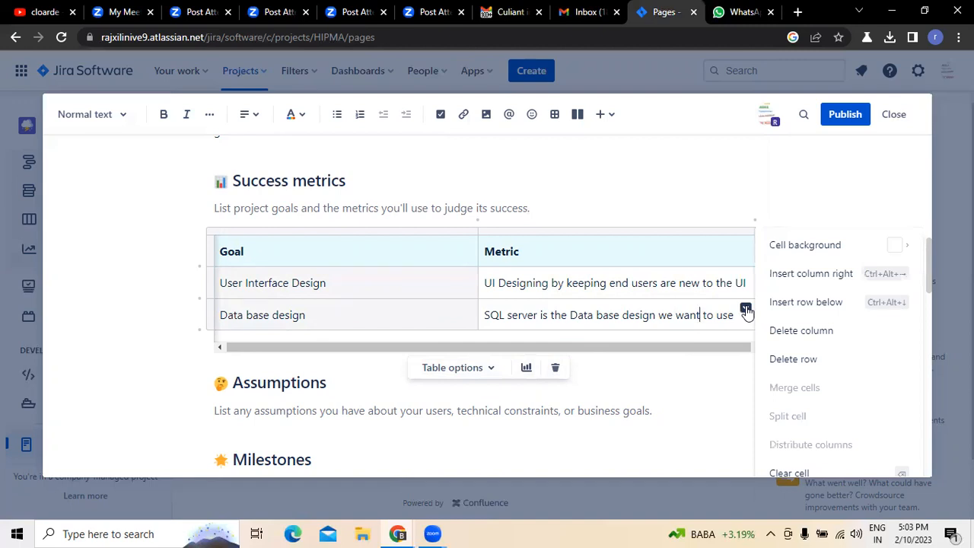
click(785, 307)
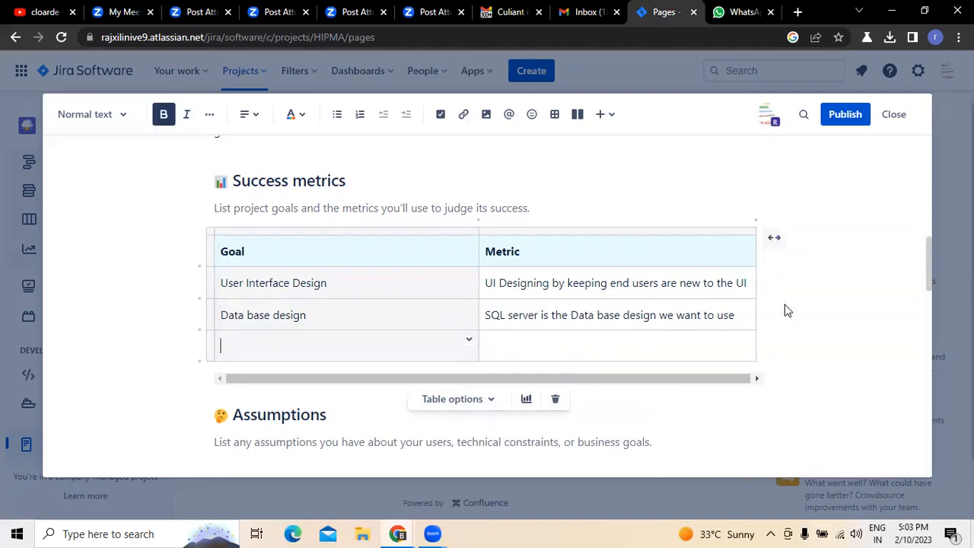
- Insert another row below the empty row of the Success metrics table and enter "Coding" as the goal under Data base design
click(741, 345)
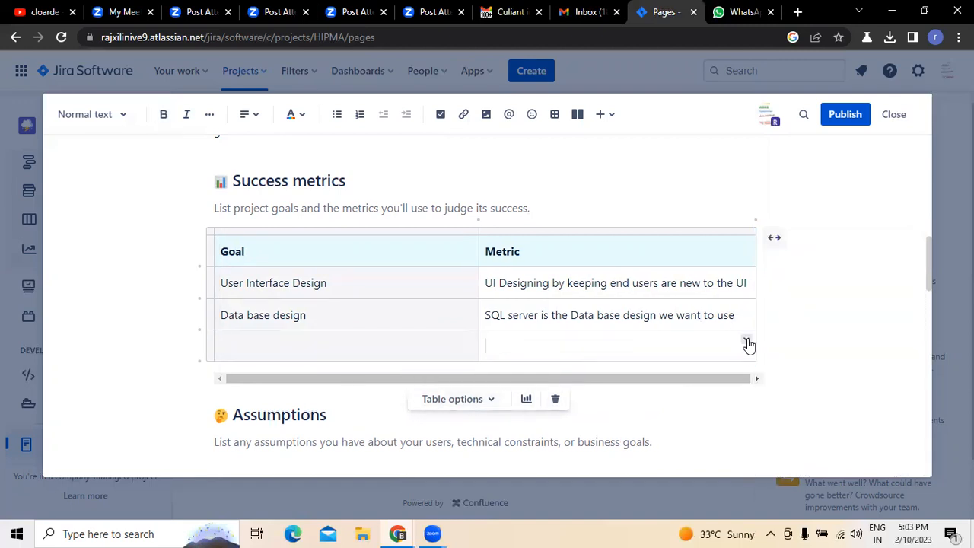
click(747, 340)
click(800, 304)
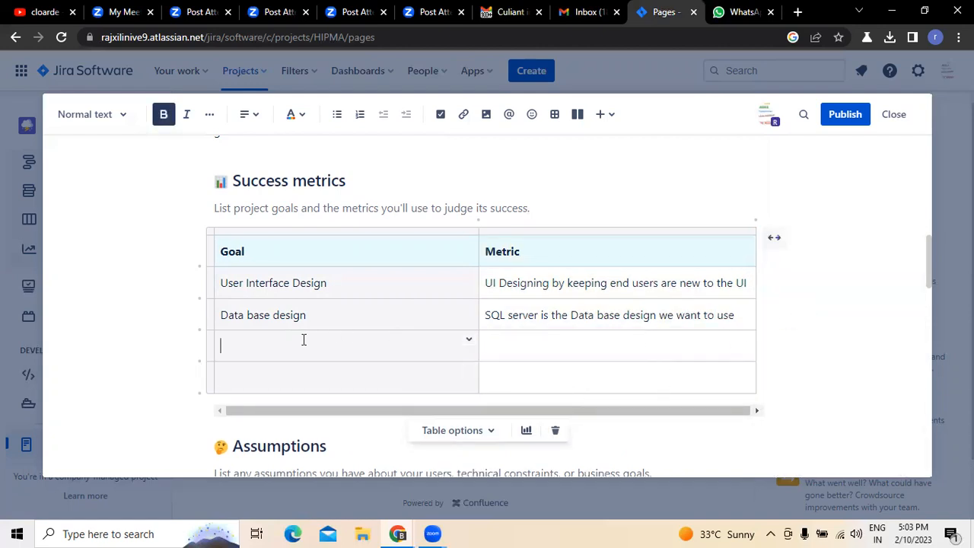
text(Coding)
- Enter "Use java as a programming language" as the metric for the Coding goal
click(528, 349)
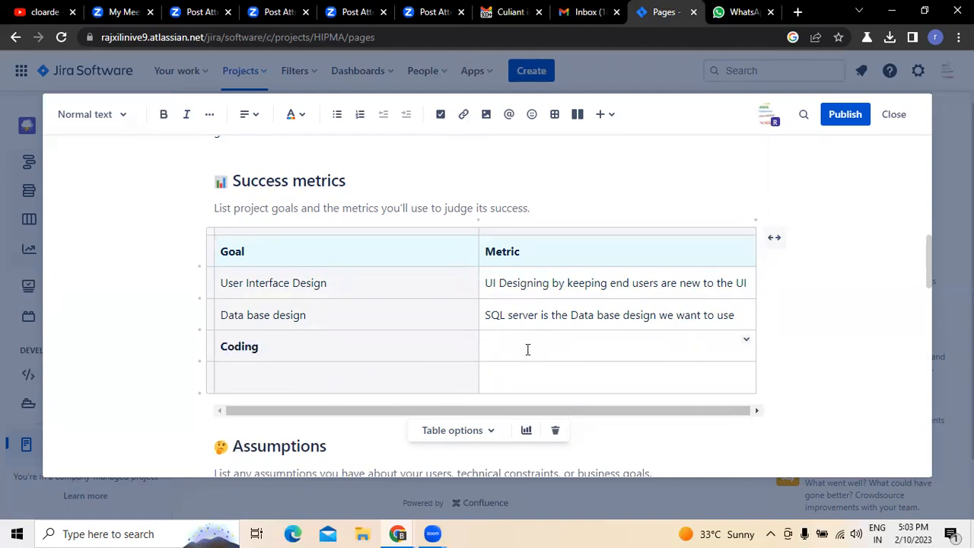
text(Use java as a programmi g language)
click(528, 348)
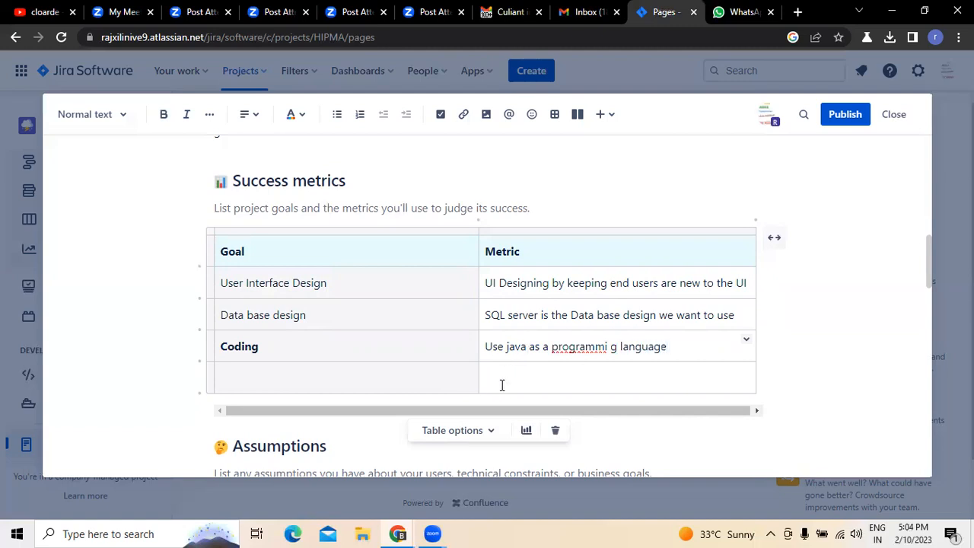
key(BackSpace)
key(BackSpace)
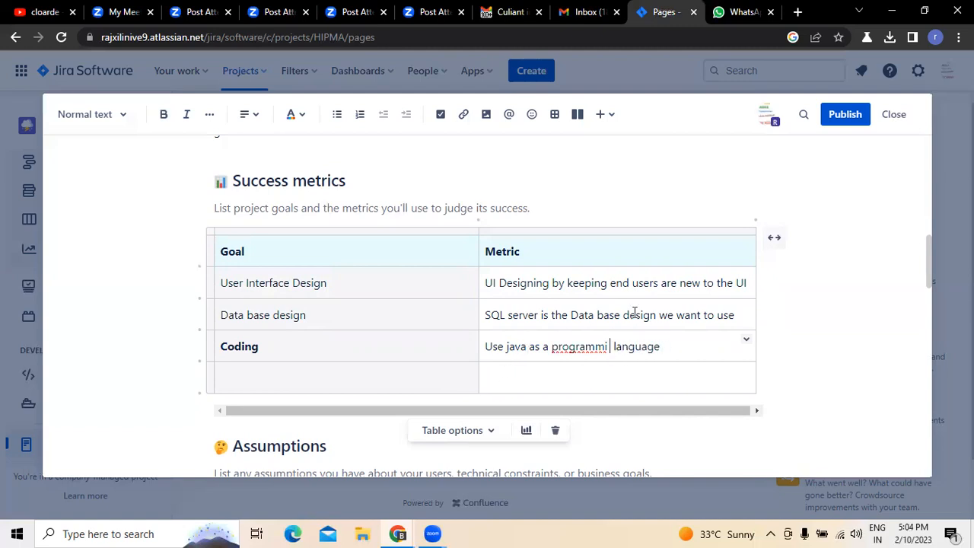
text(ng)
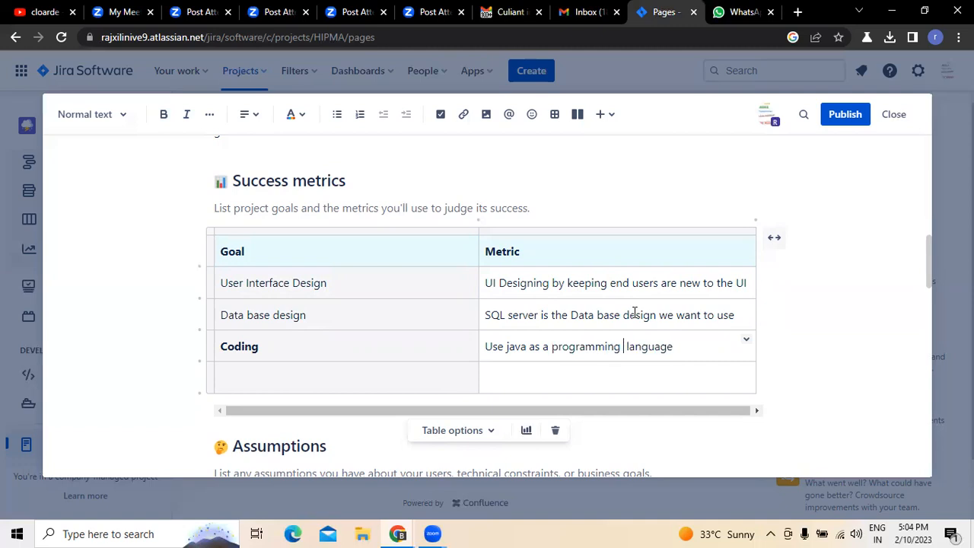
- Enter "Testing" in bold as the goal in the last row of the Success metrics table
click(338, 372)
key(ctrl+b)
text(Testing)
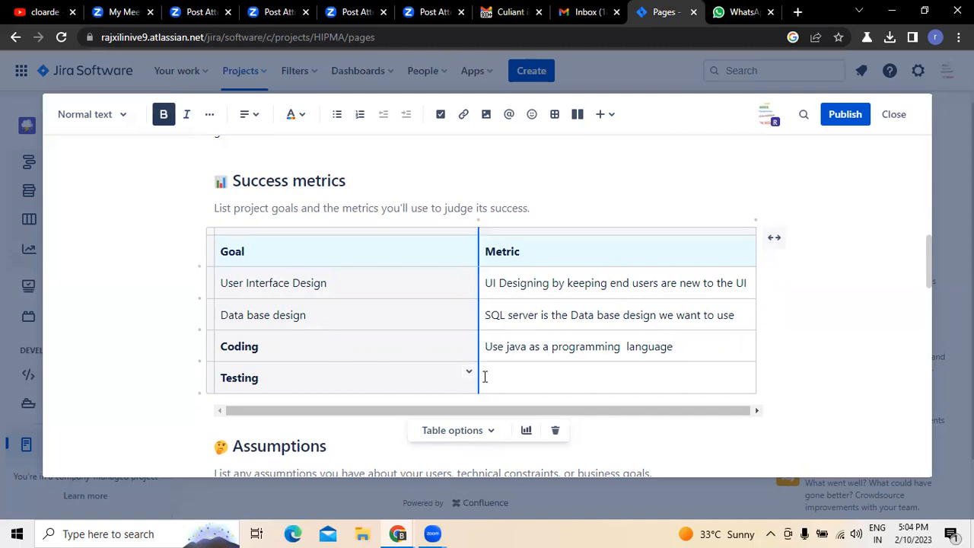
- Enter "Perform Testing by using Zephyr tool as a test case Management tool" as the Testing metric, accepting the spelling correction for "Management"
click(485, 376)
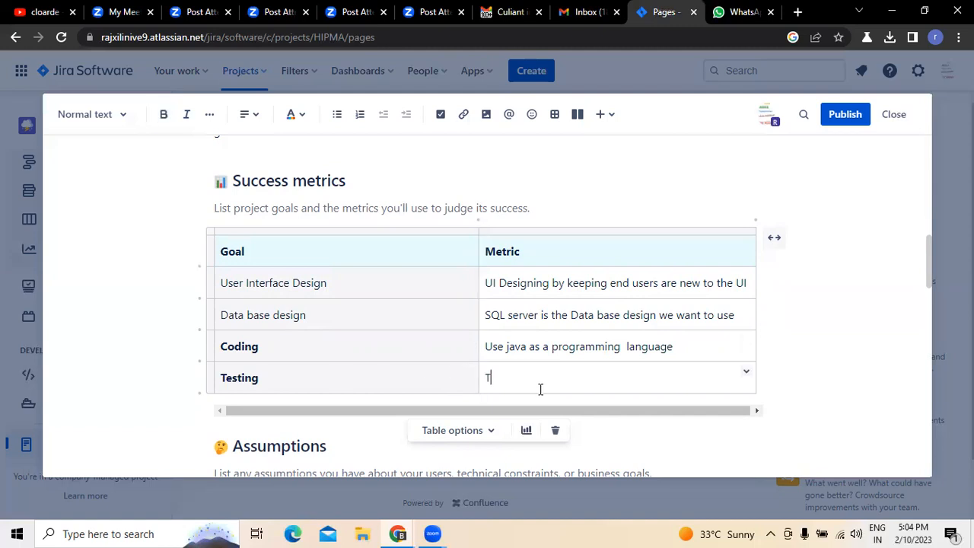
text(Perform Testing by using Zephyr tool as a test case)
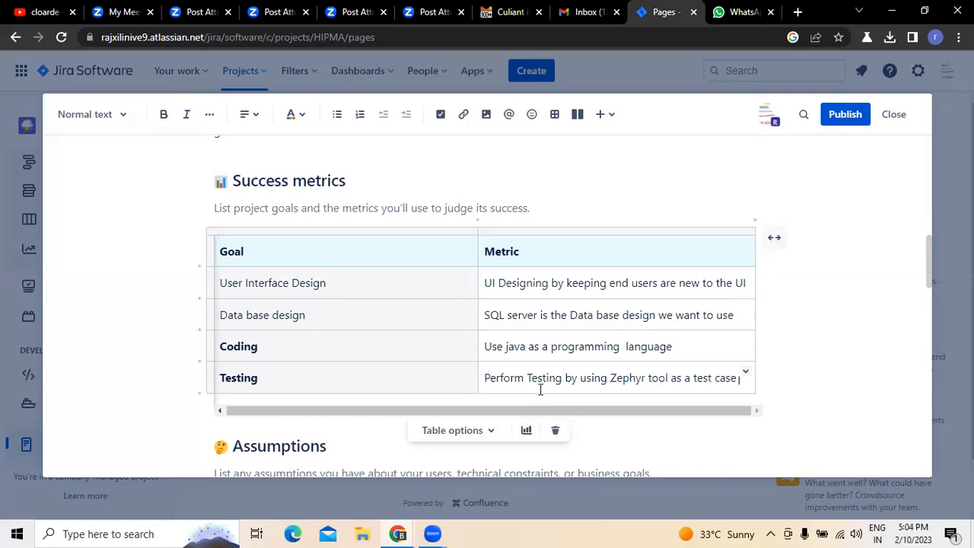
text( Managemenmt)
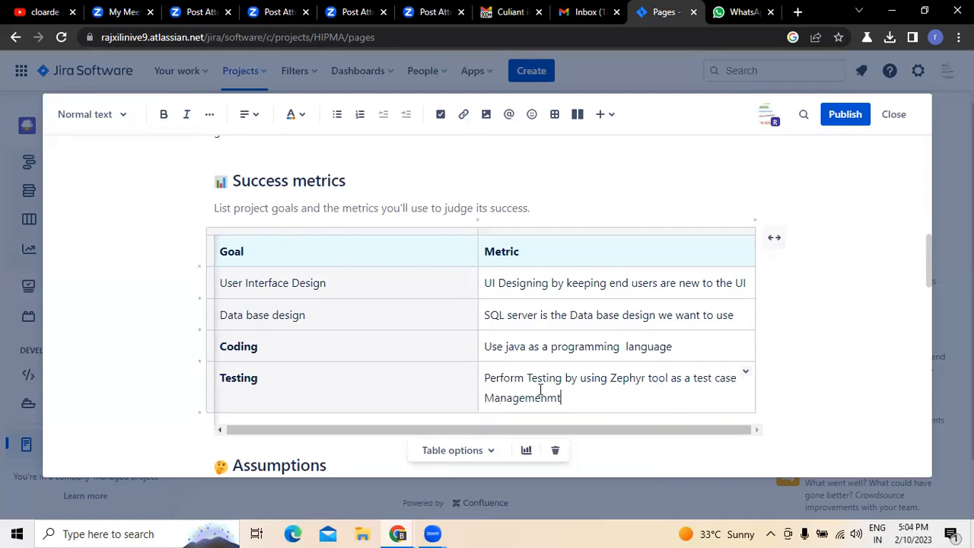
key(BackSpace)
key(BackSpace)
key(BackSpace)
text(ment tool)
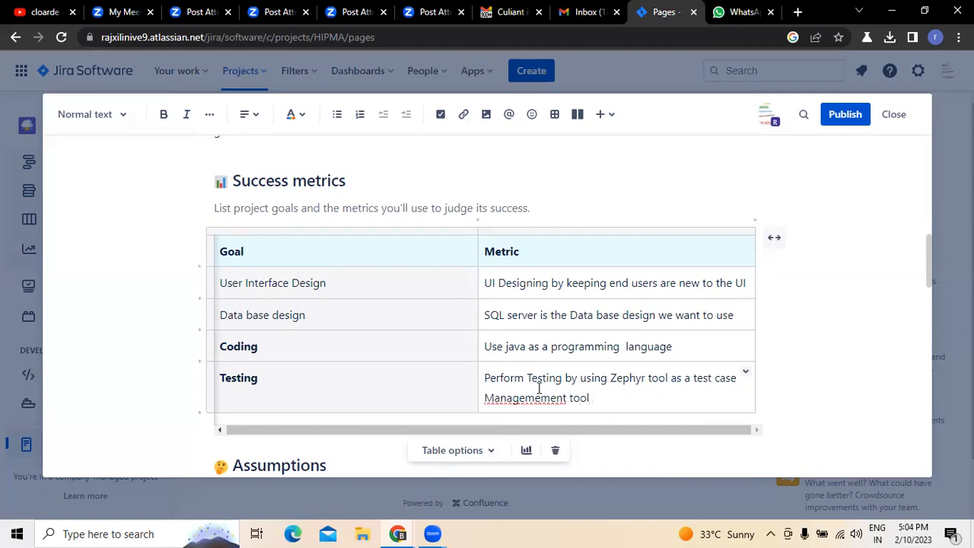
right_click(523, 395)
click(586, 218)
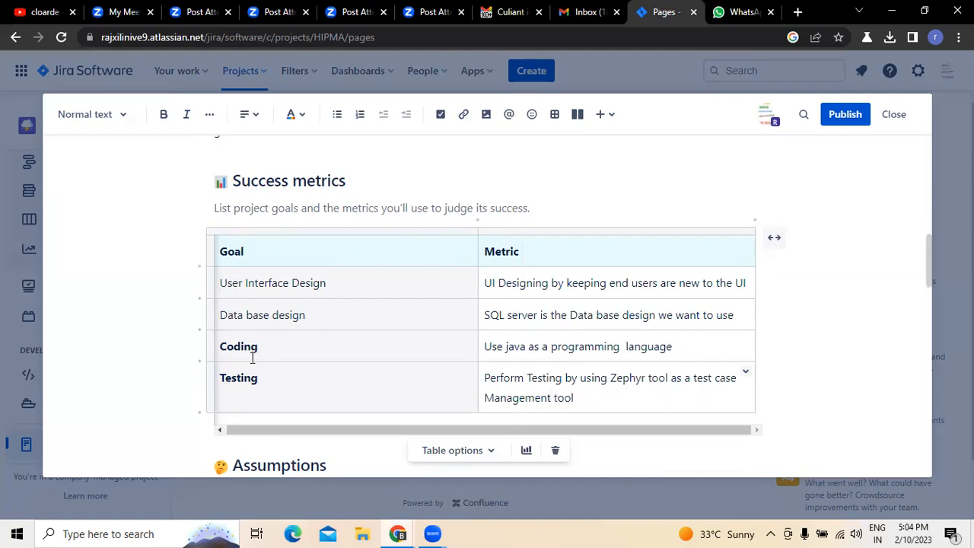
- Begin the Assumptions section with the text "Assume Users are new to the field of"
scroll(252, 357, up, 1)
scroll(252, 354, down, 2)
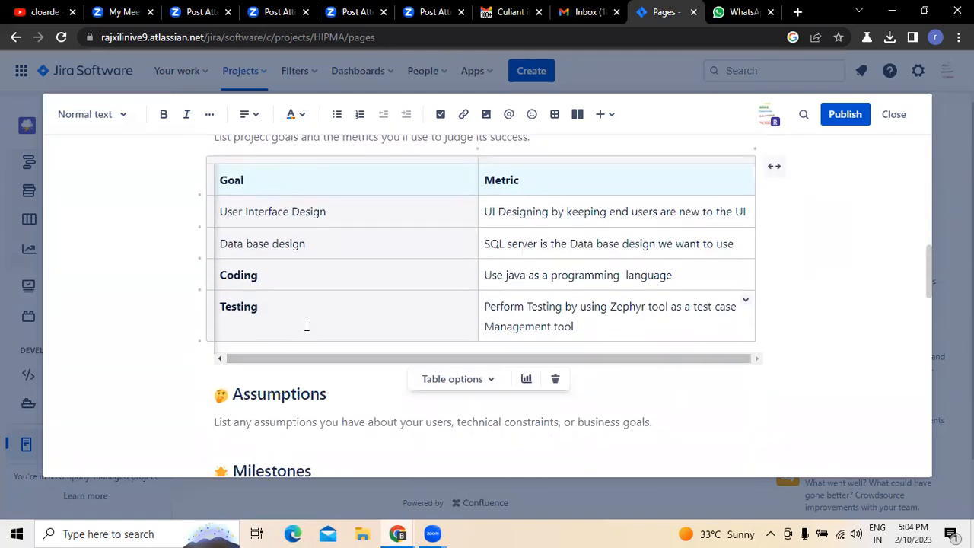
scroll(333, 227, up, 2)
scroll(334, 228, down, 2)
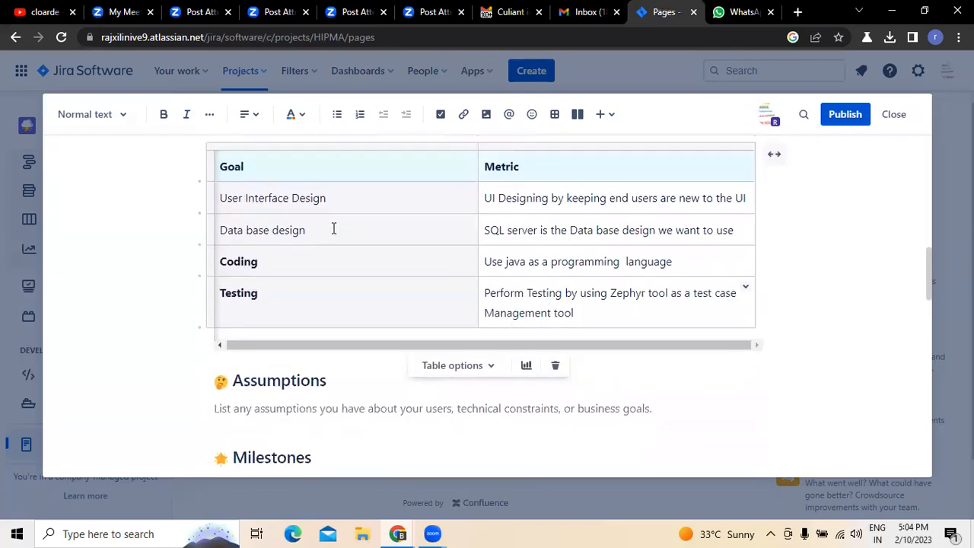
scroll(333, 228, down, 2)
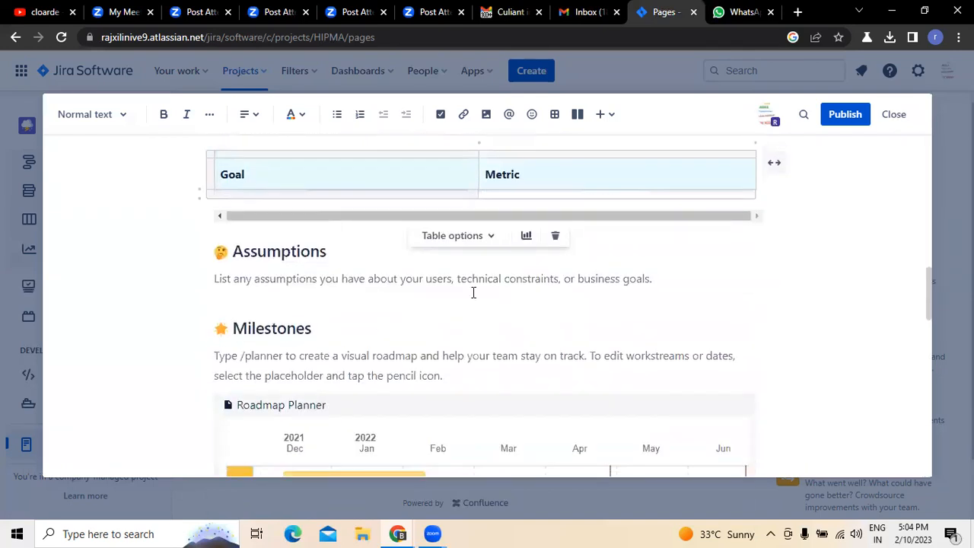
click(215, 279)
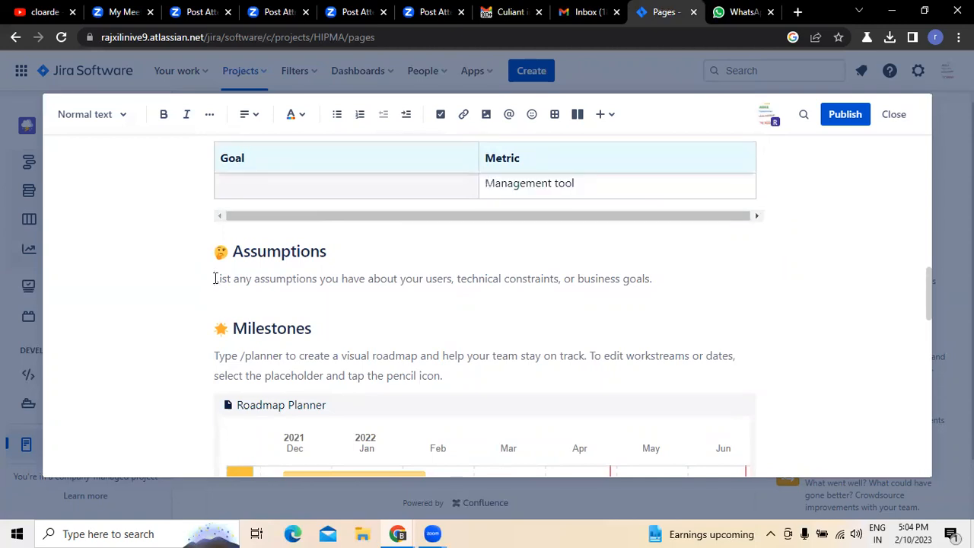
text(Assume )
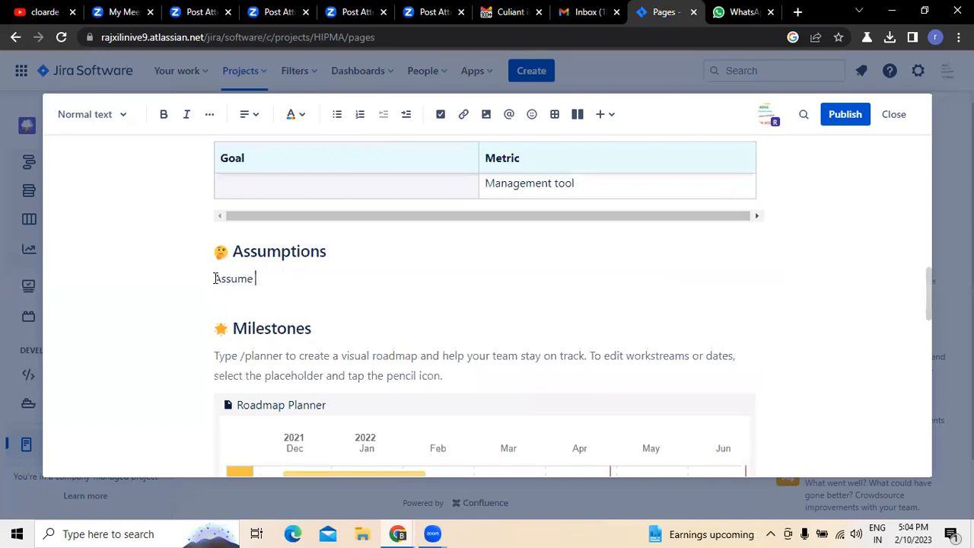
text(Users are new to the field of )
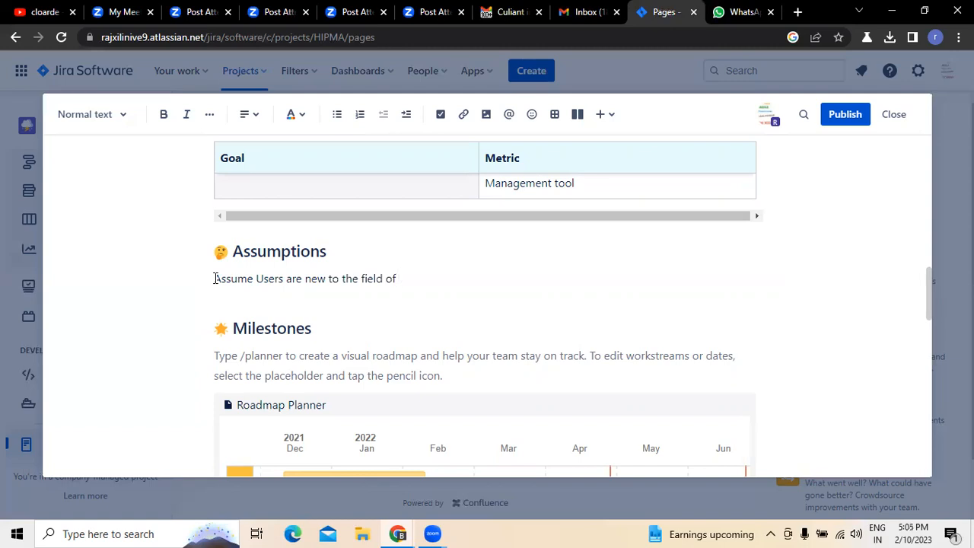
text(Integrated practis)
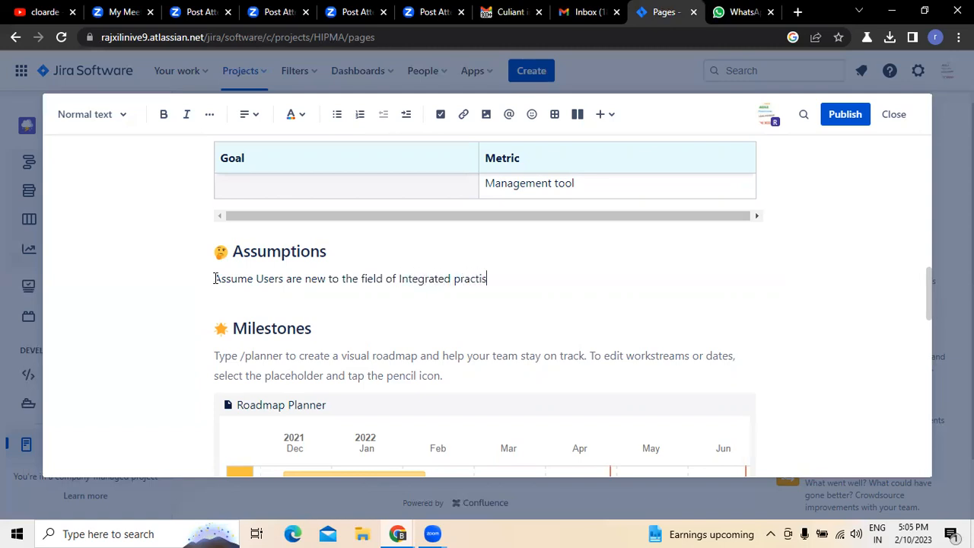
text(e manaement)
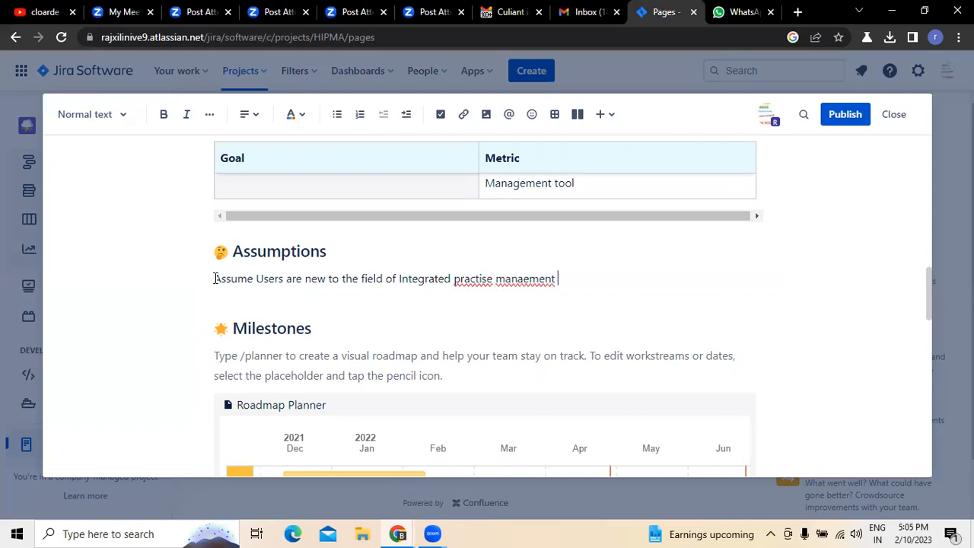
- Continue the assumption with "Integrated practice management", accepting the spelling corrections for "practice" and "management"
right_click(485, 280)
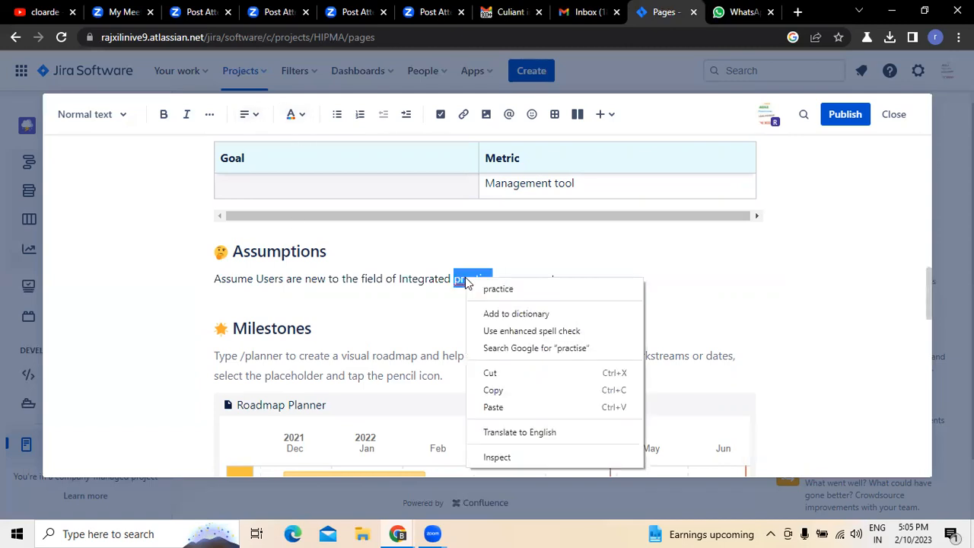
click(496, 291)
right_click(514, 279)
click(561, 294)
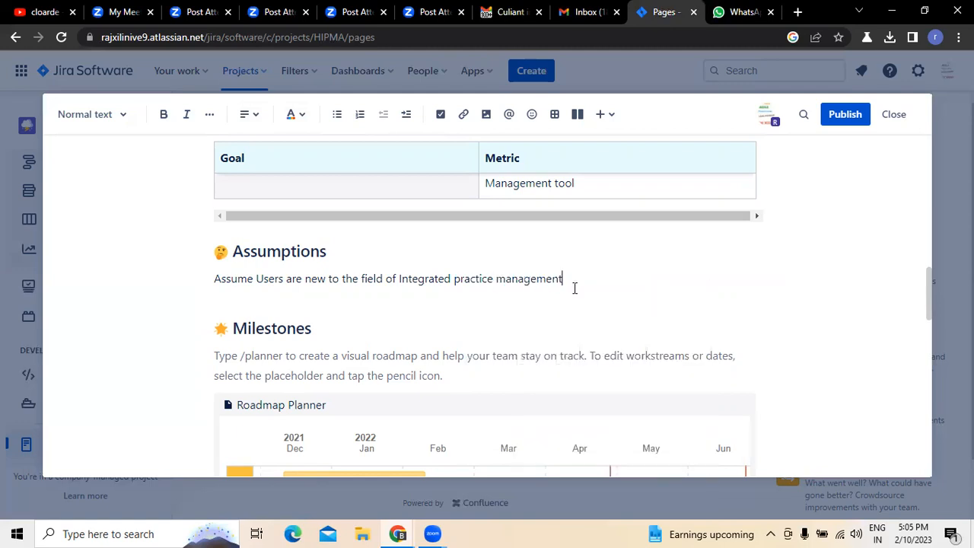
- Complete the assumption with "system where its integrating with EHR and billing modules"
text(system where)
text(ntegrating with EHR)
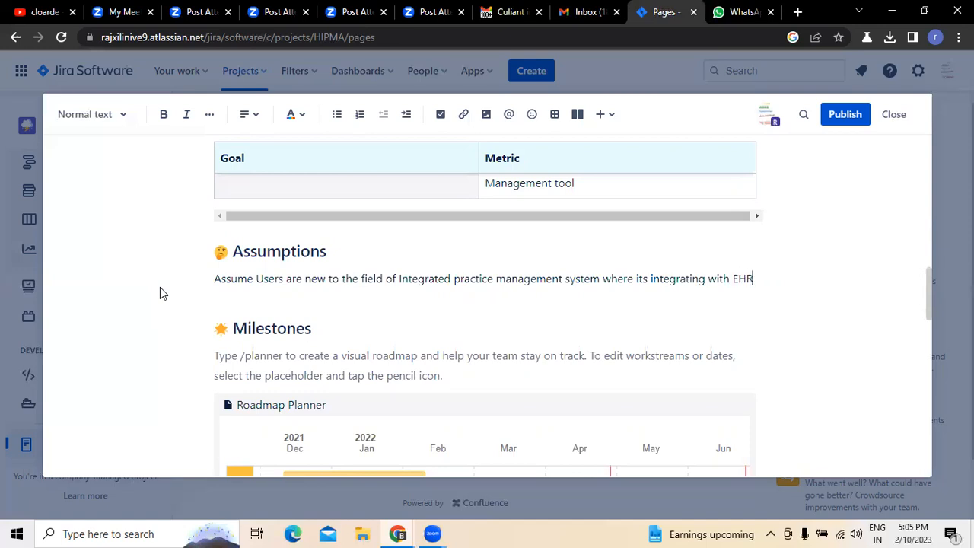
text( and billing )
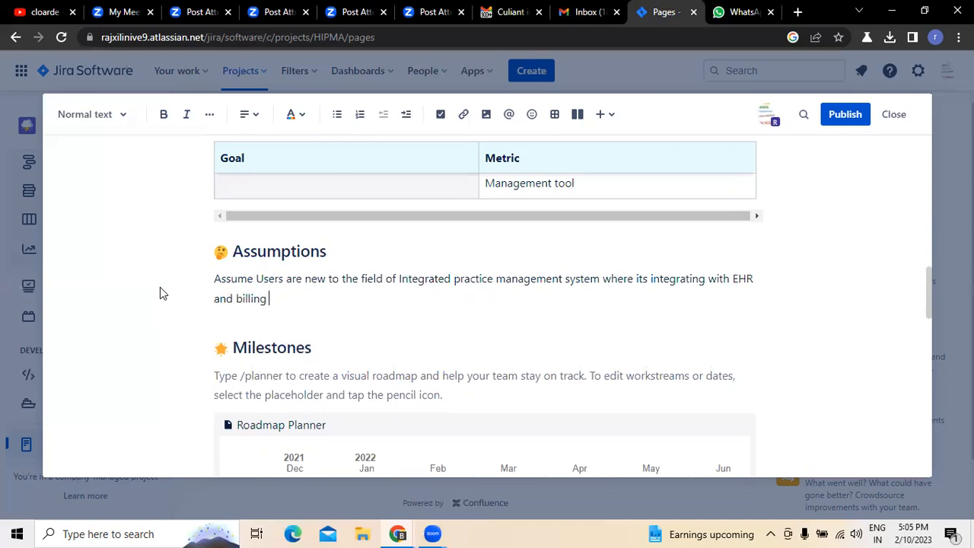
text(modue)
key(BackSpace)
text(les)
- Open the Roadmap Planner under Milestones for editing and set its timeline to be viewed by weeks
scroll(278, 301, down, 2)
click(298, 237)
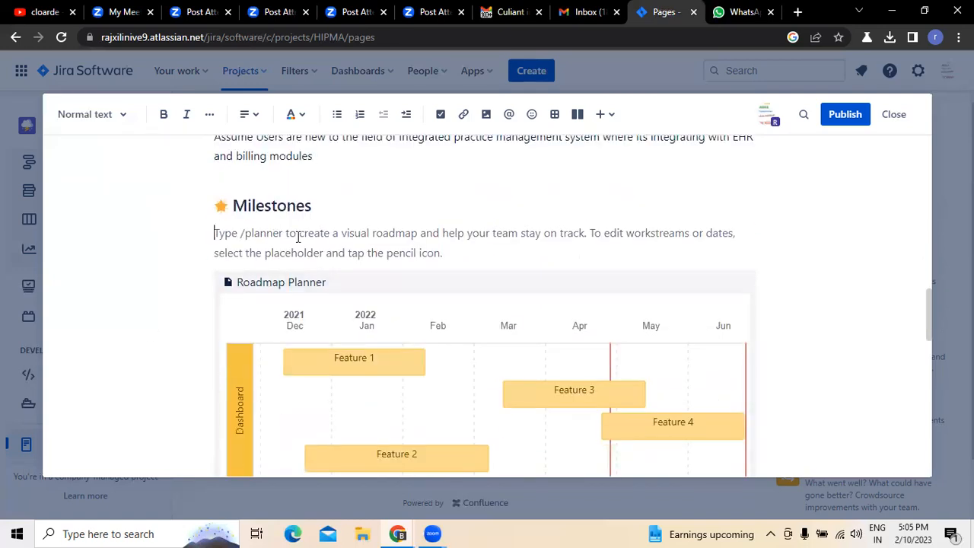
click(299, 287)
scroll(811, 310, down, 3)
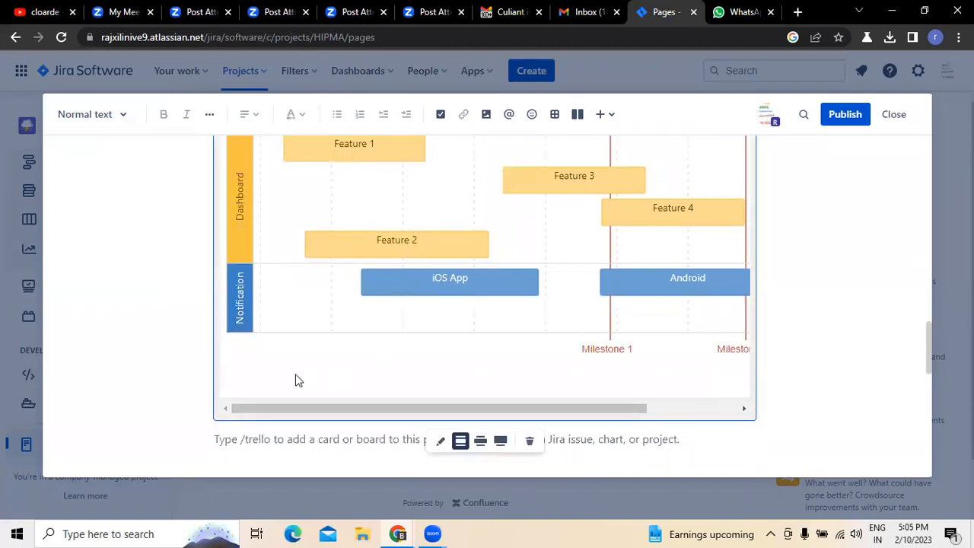
scroll(575, 370, up, 2)
scroll(561, 388, down, 3)
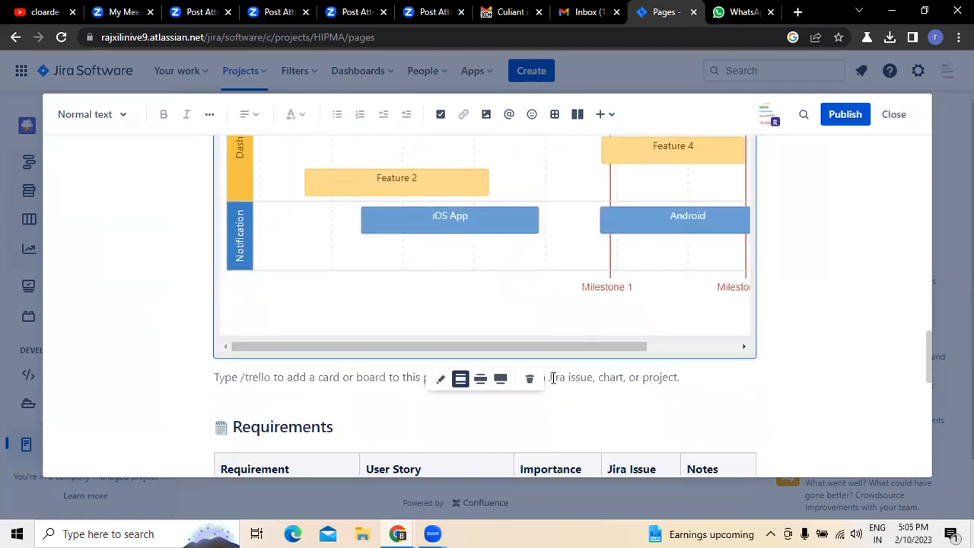
click(440, 375)
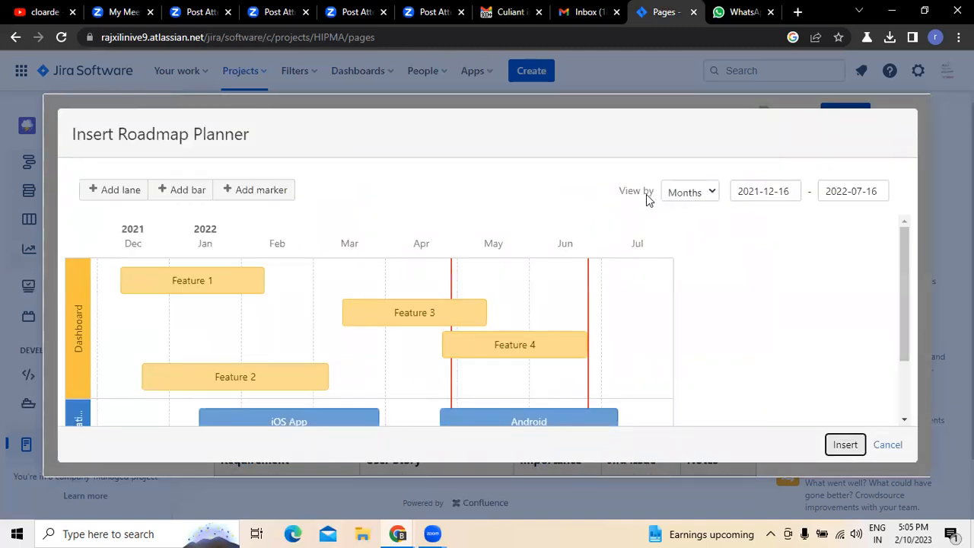
click(714, 200)
click(691, 224)
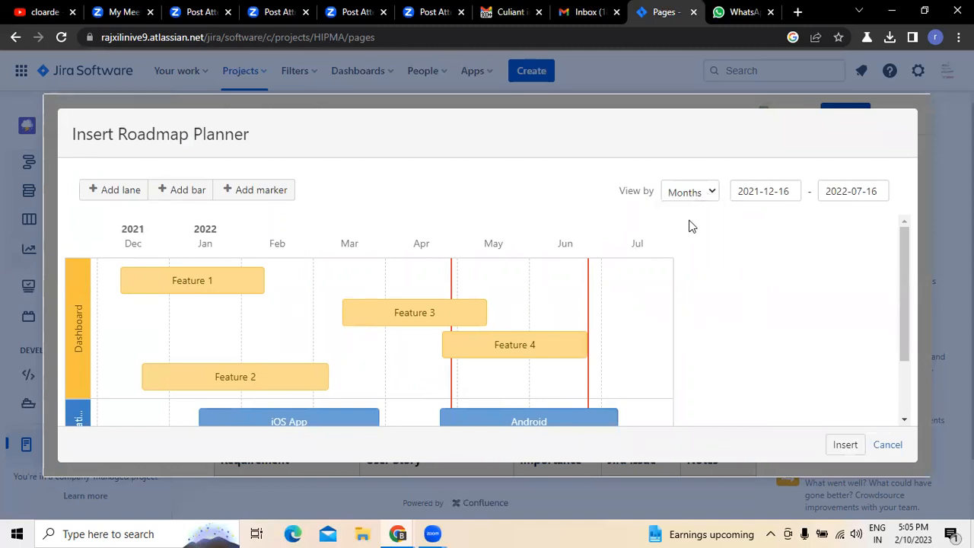
- Set the roadmap's start date to 2023-02-09
click(788, 190)
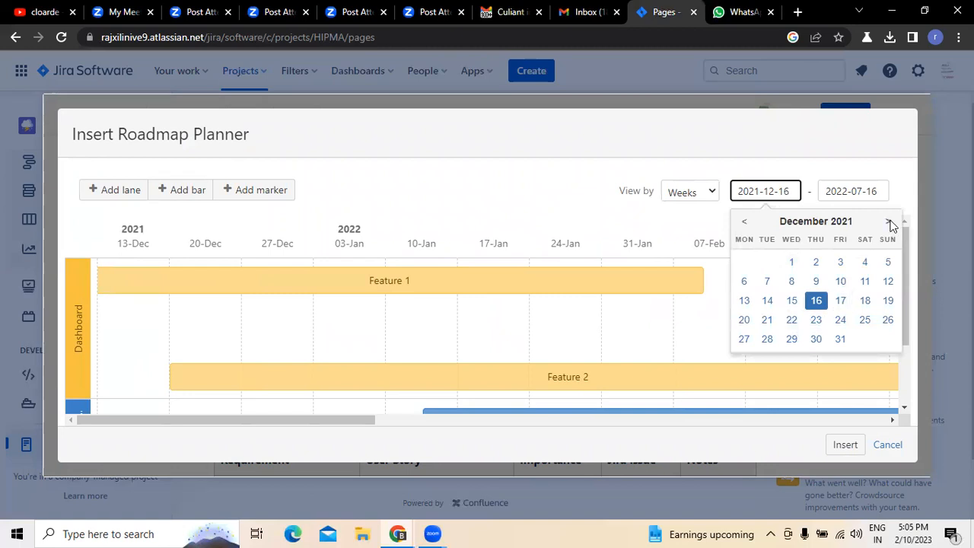
click(888, 222)
click(888, 222)
click(889, 221)
click(888, 221)
click(890, 222)
click(889, 222)
click(889, 222)
click(889, 222)
click(889, 221)
click(889, 222)
click(889, 222)
click(889, 221)
click(890, 221)
click(889, 222)
click(889, 222)
click(744, 221)
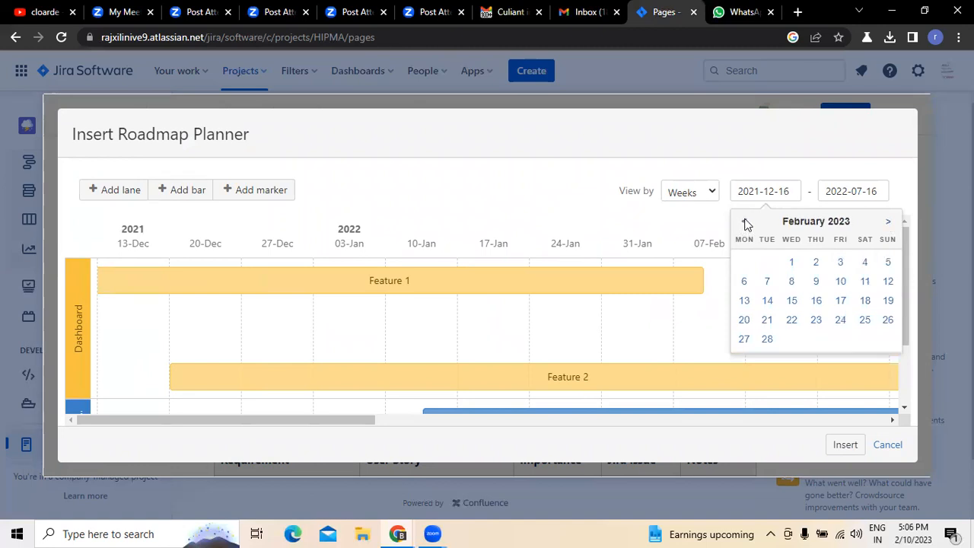
click(816, 281)
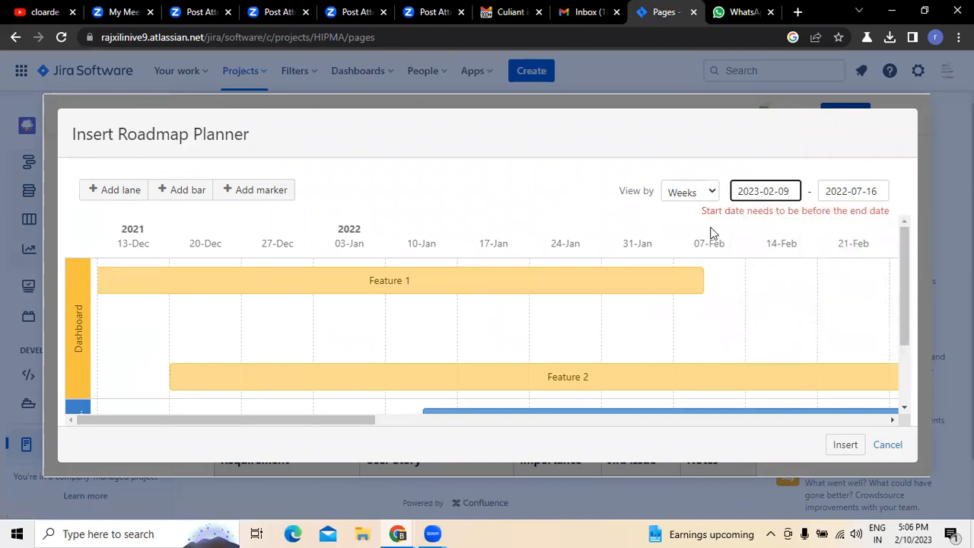
- Set the roadmap's end date to 2024-05-09
click(868, 192)
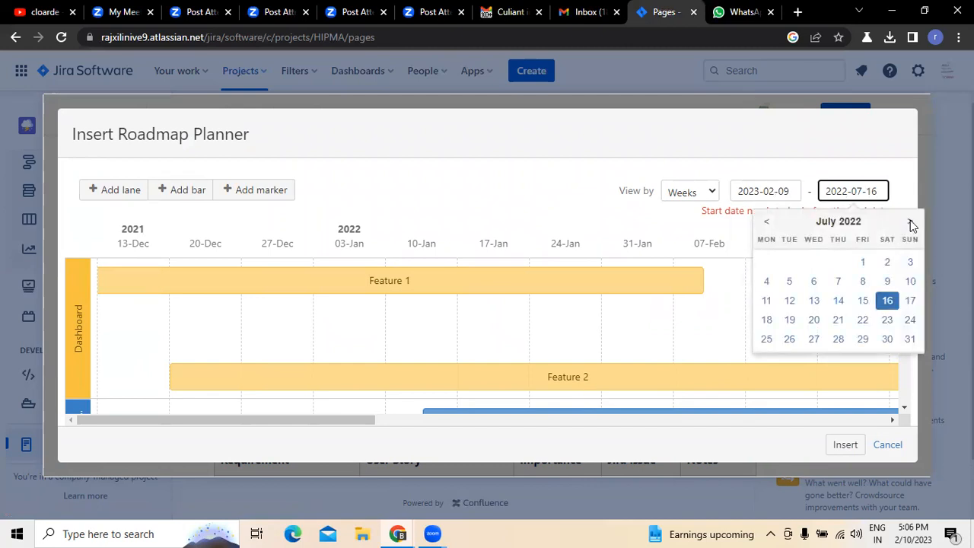
click(911, 222)
click(911, 222)
click(911, 223)
click(911, 223)
click(911, 222)
click(912, 222)
click(911, 222)
click(911, 222)
double_click(912, 222)
click(911, 222)
double_click(911, 223)
click(911, 222)
double_click(912, 223)
double_click(912, 222)
double_click(911, 222)
double_click(911, 223)
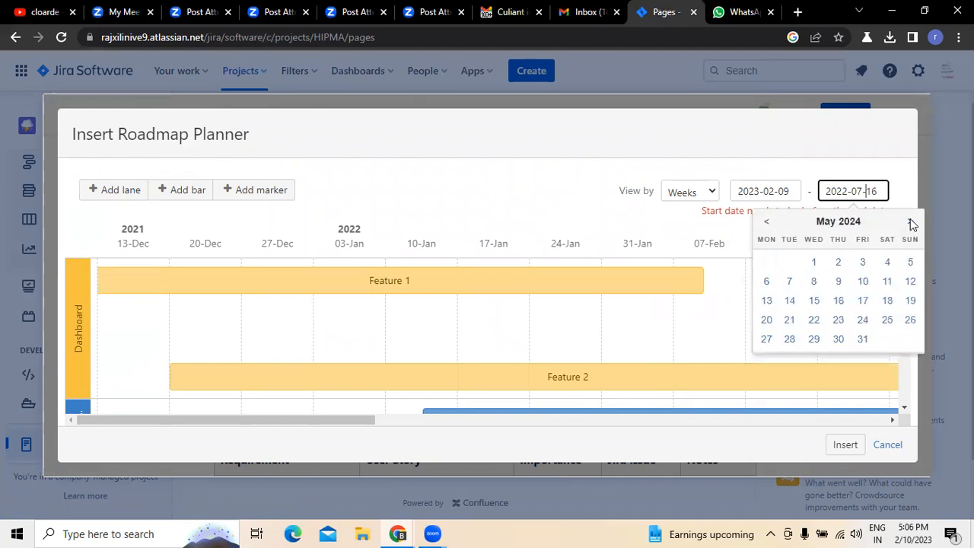
click(839, 282)
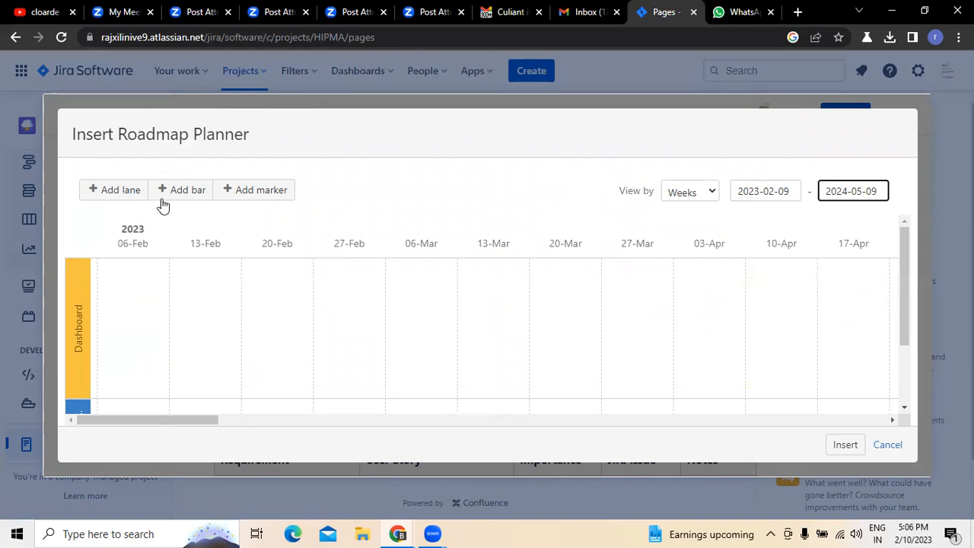
- Add a new lane below the Notification lane in the roadmap planner
scroll(441, 311, down, 1)
scroll(442, 311, up, 1)
click(80, 332)
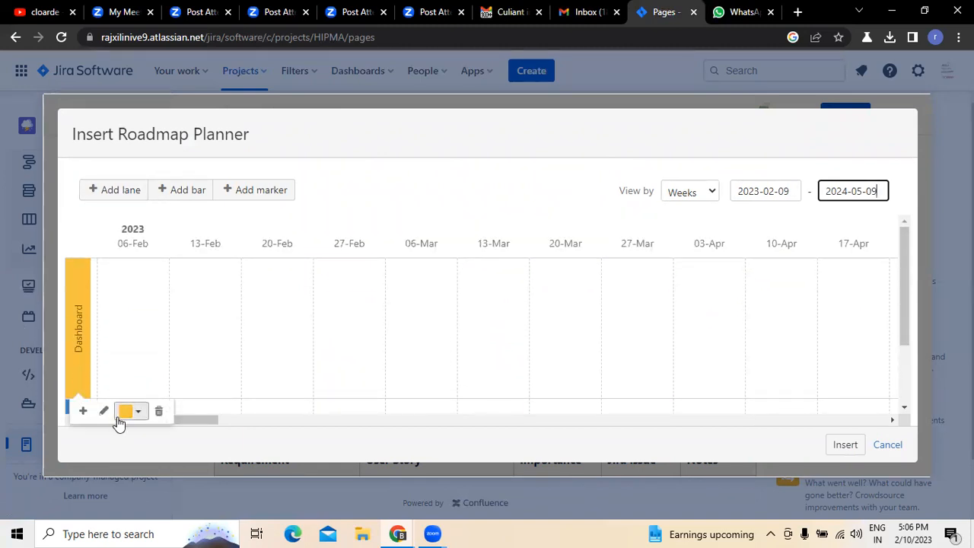
scroll(233, 357, down, 1)
click(79, 347)
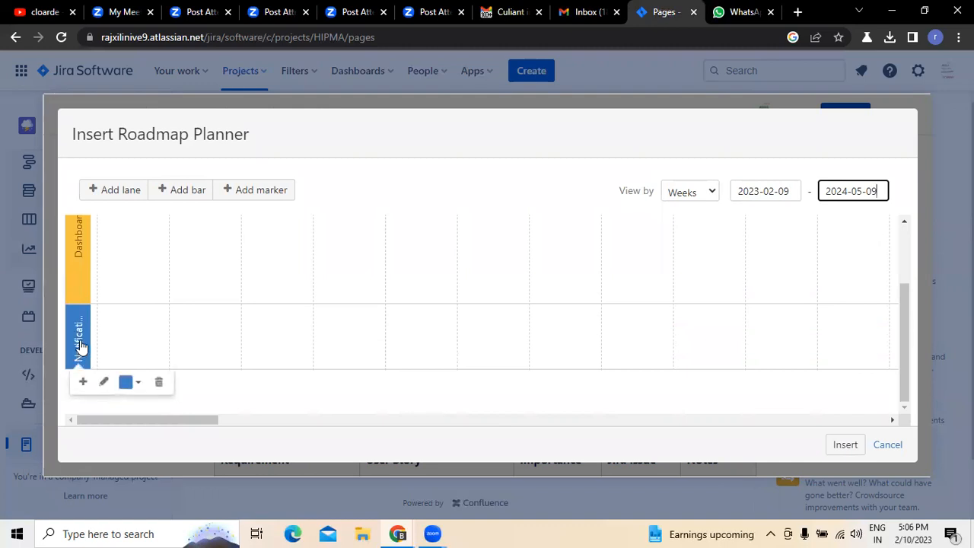
click(78, 284)
scroll(79, 284, up, 1)
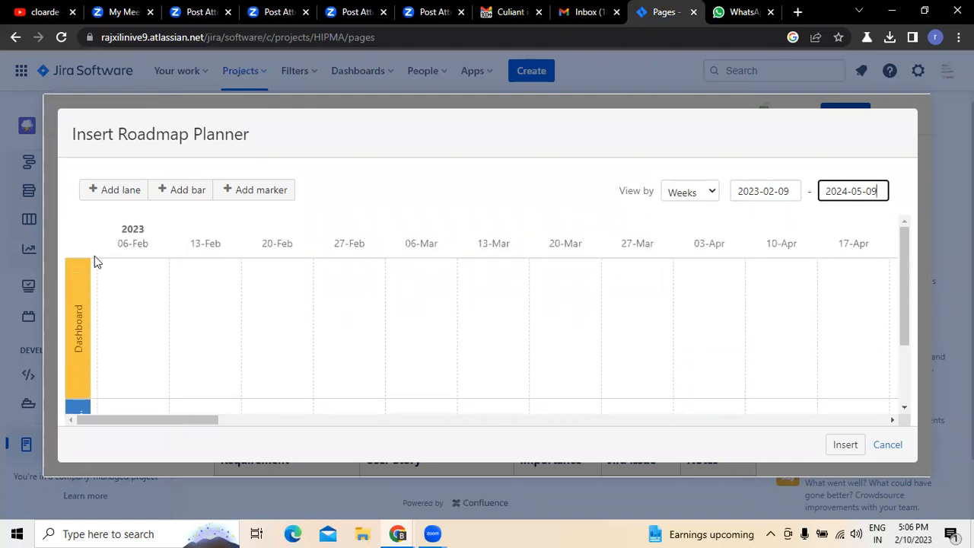
click(125, 195)
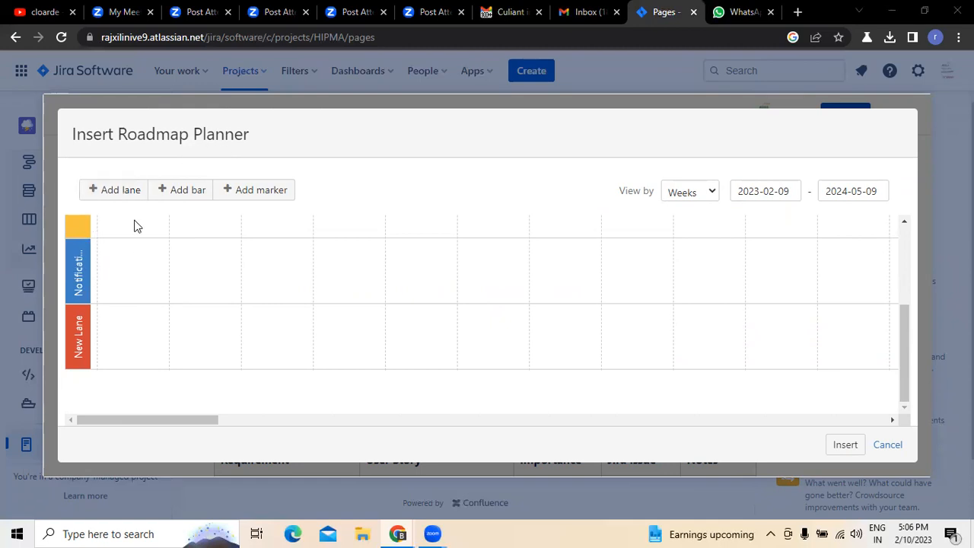
- Add a new bar to the Dashboard lane and open its details
scroll(132, 224, up, 1)
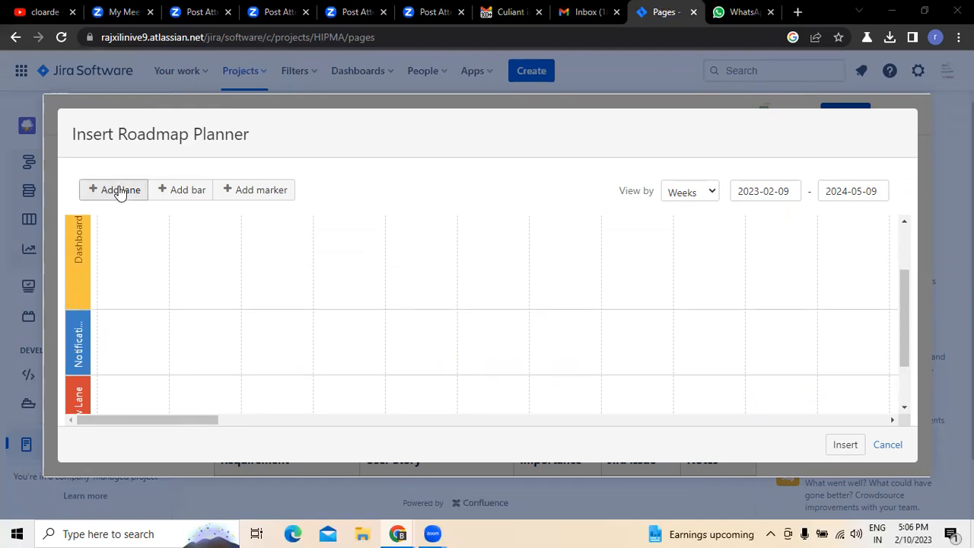
click(191, 195)
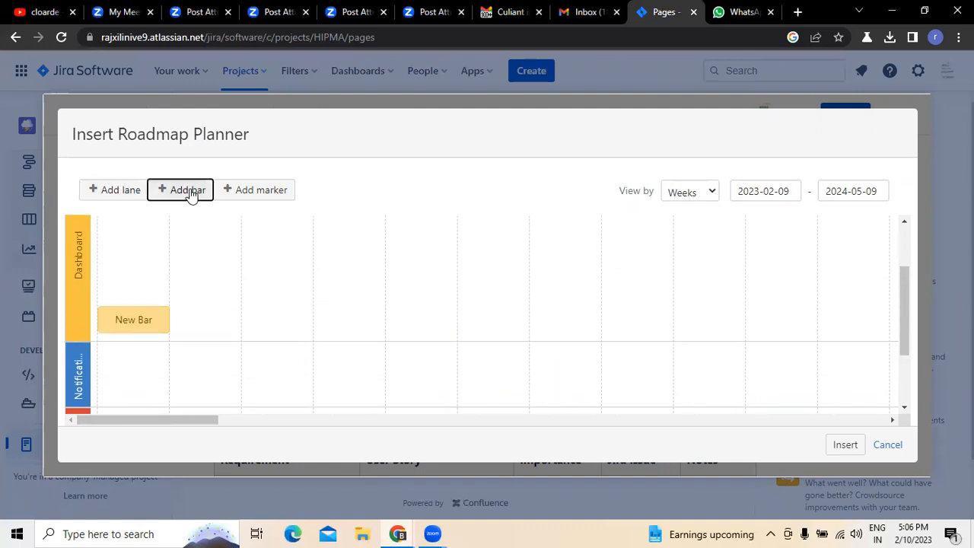
click(139, 329)
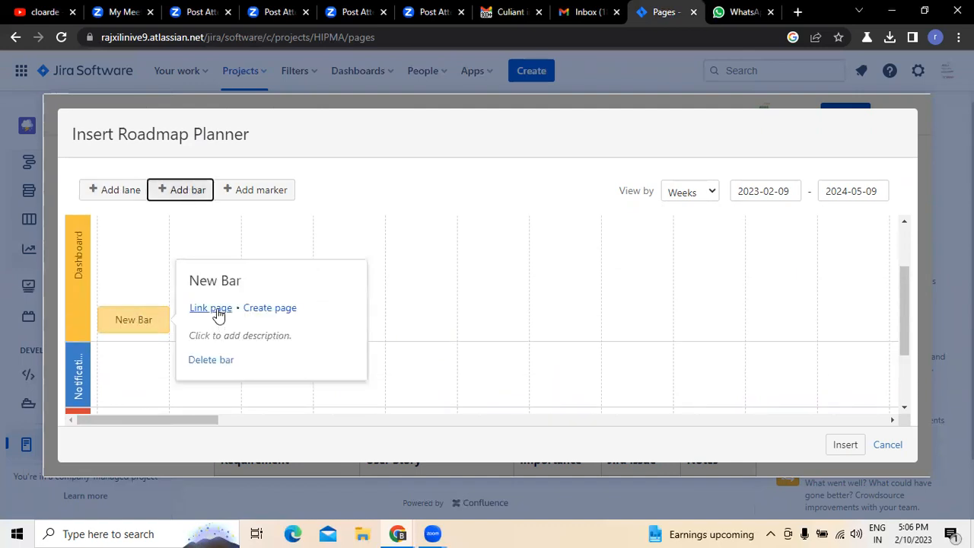
- Start creating a page from the new bar and publish the page "Product requirements for integrated Practice Management system"
click(271, 308)
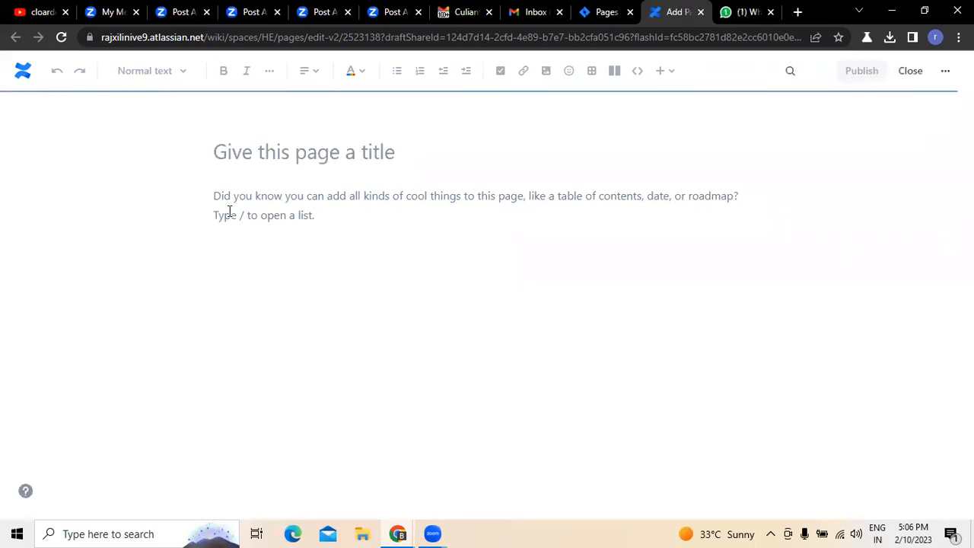
click(392, 156)
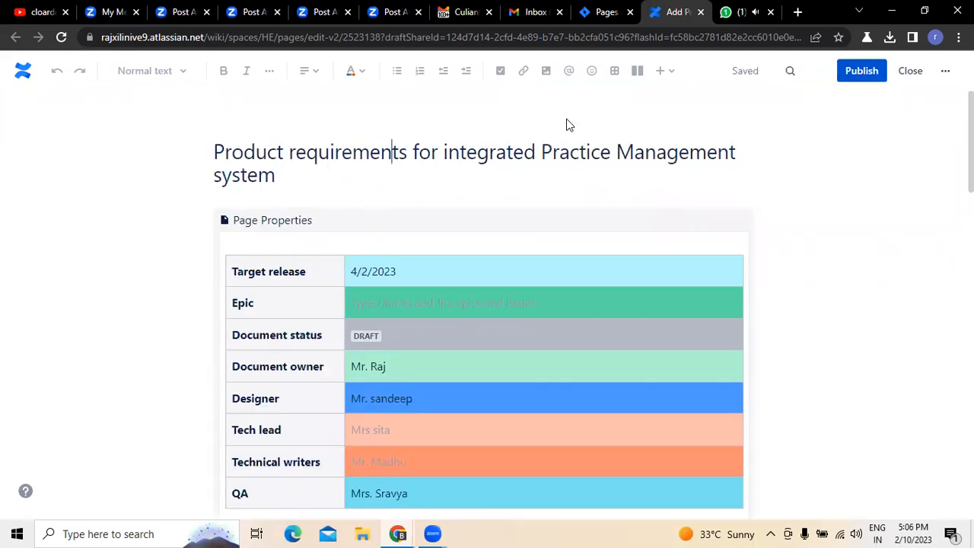
click(862, 69)
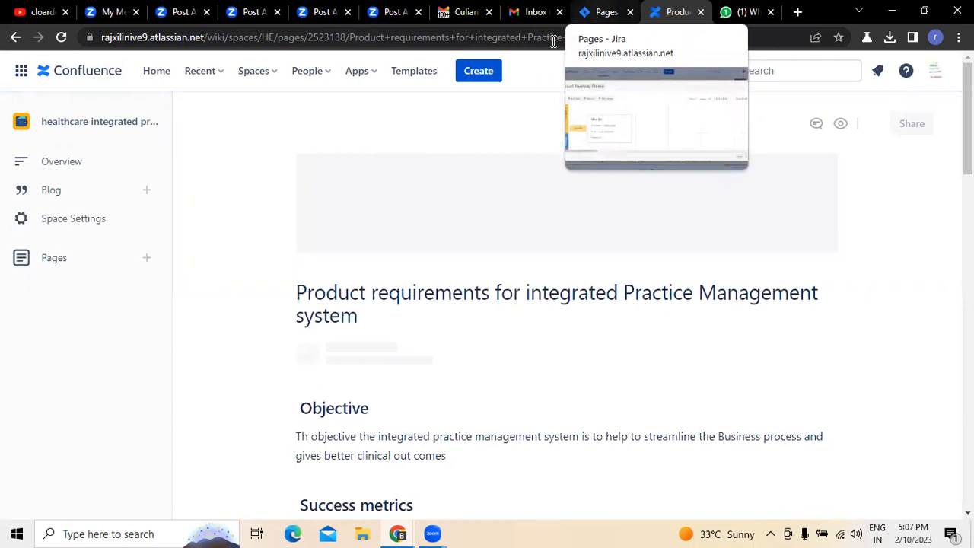
click(605, 12)
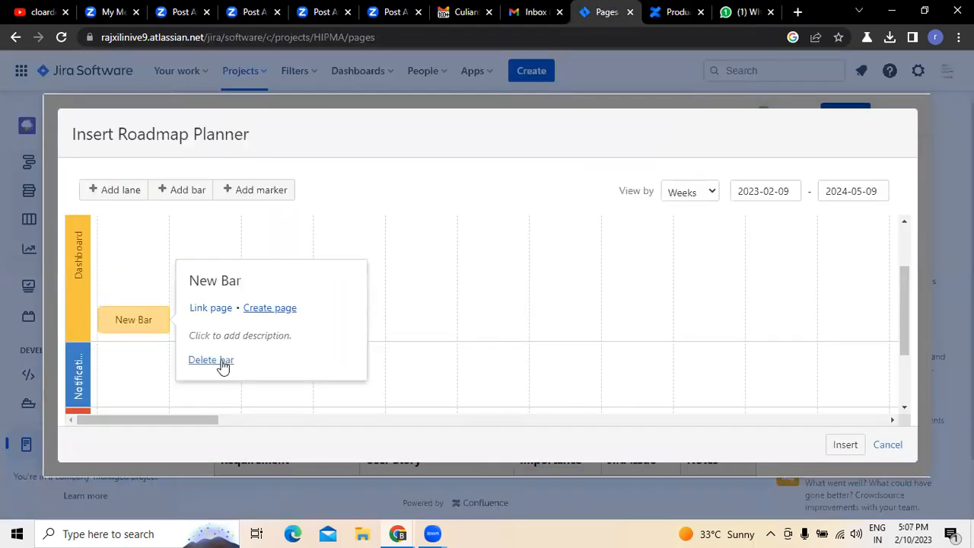
click(215, 309)
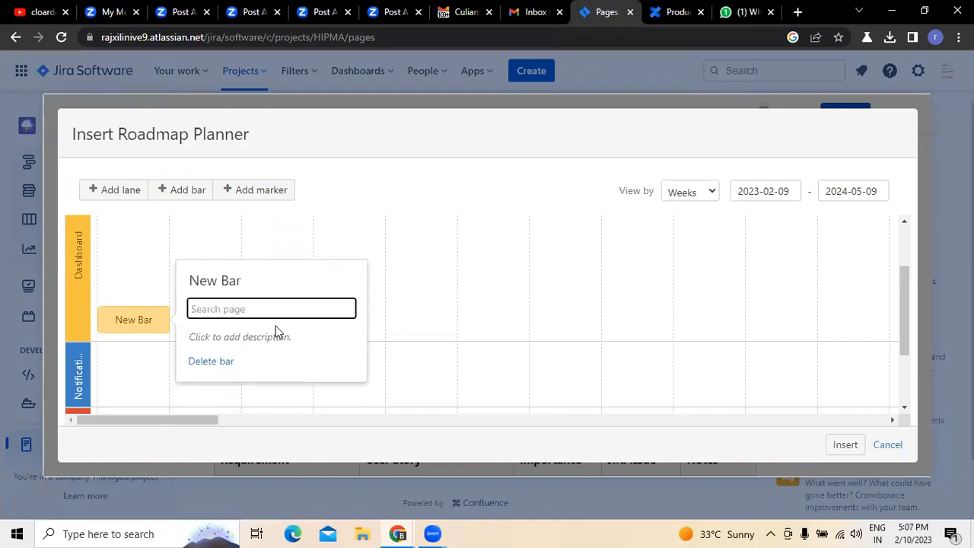
click(364, 258)
click(154, 318)
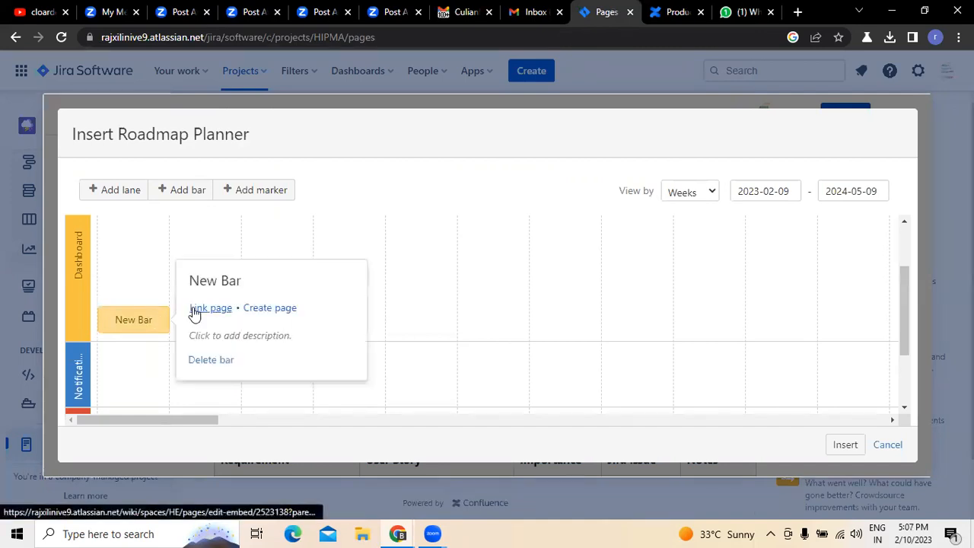
click(199, 309)
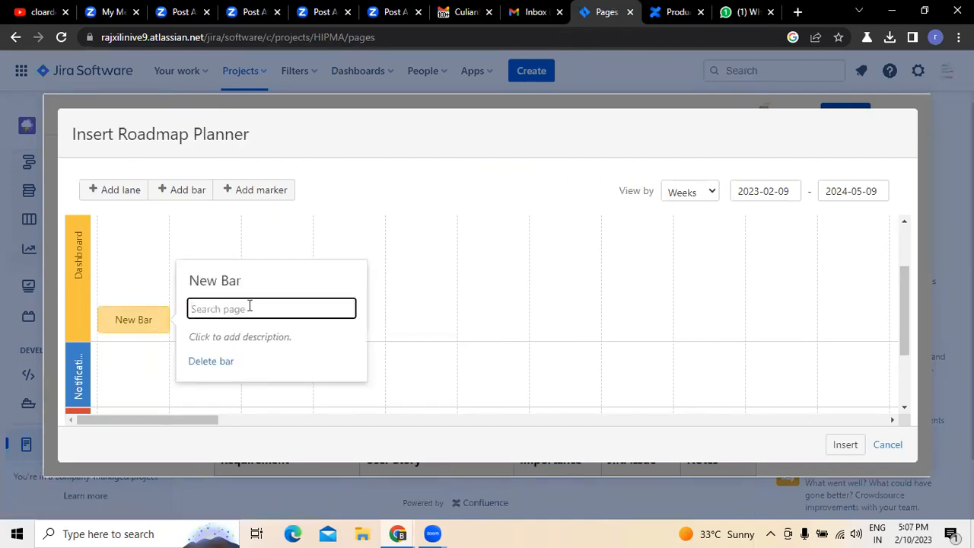
text(g)
key(BackSpace)
click(411, 182)
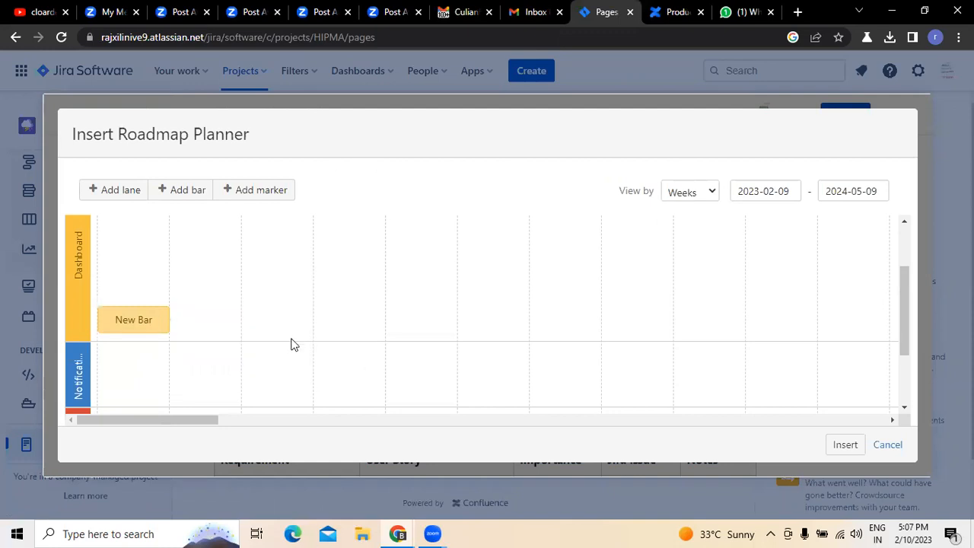
click(154, 328)
click(268, 309)
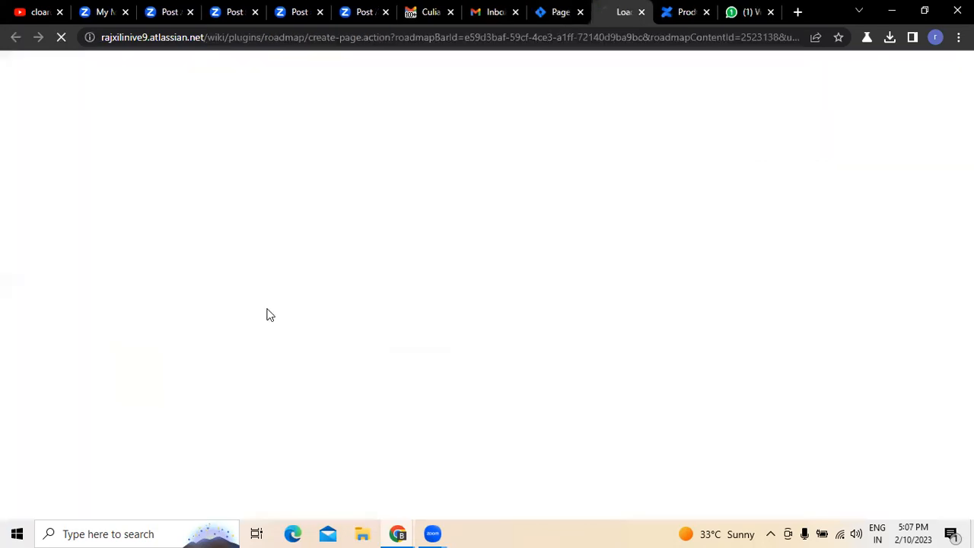
click(666, 16)
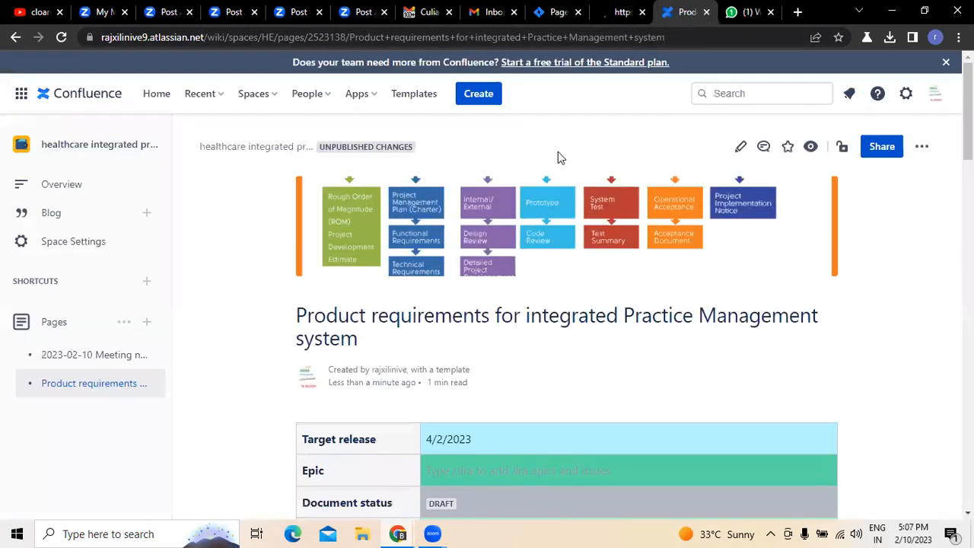
- Open sharing for the published product requirements page and choose the online training account as recipient
click(881, 147)
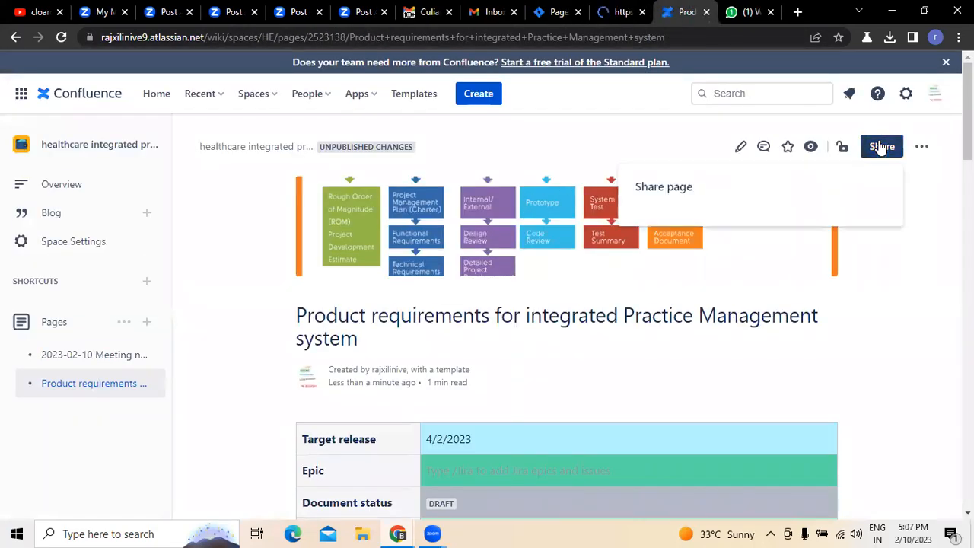
click(763, 228)
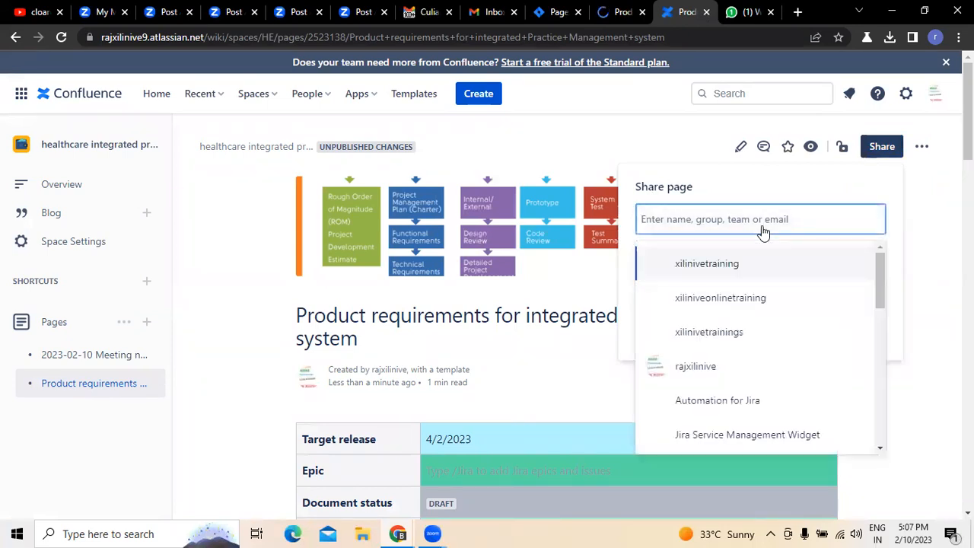
click(722, 297)
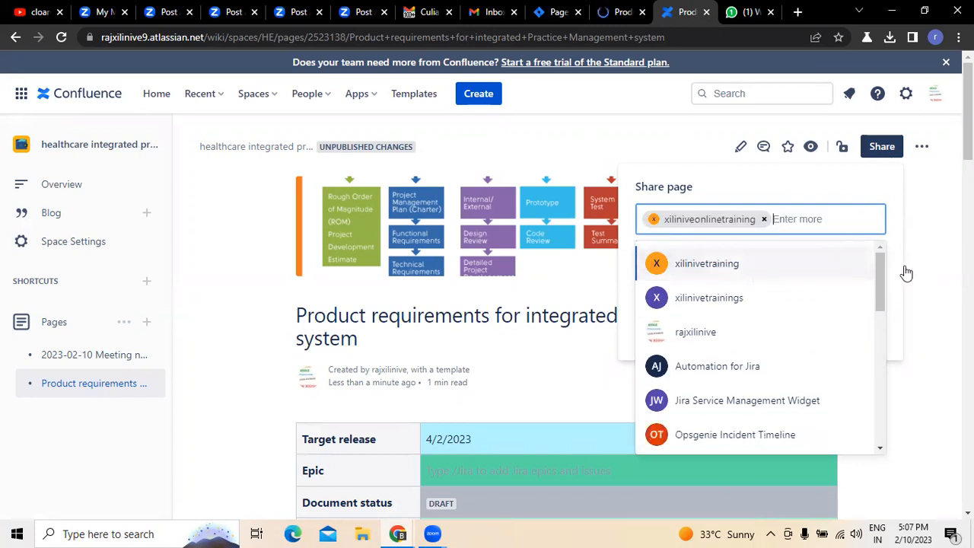
click(897, 273)
- Add the message "Hi Please check this and provide us the review on the same" and send the page share
click(693, 263)
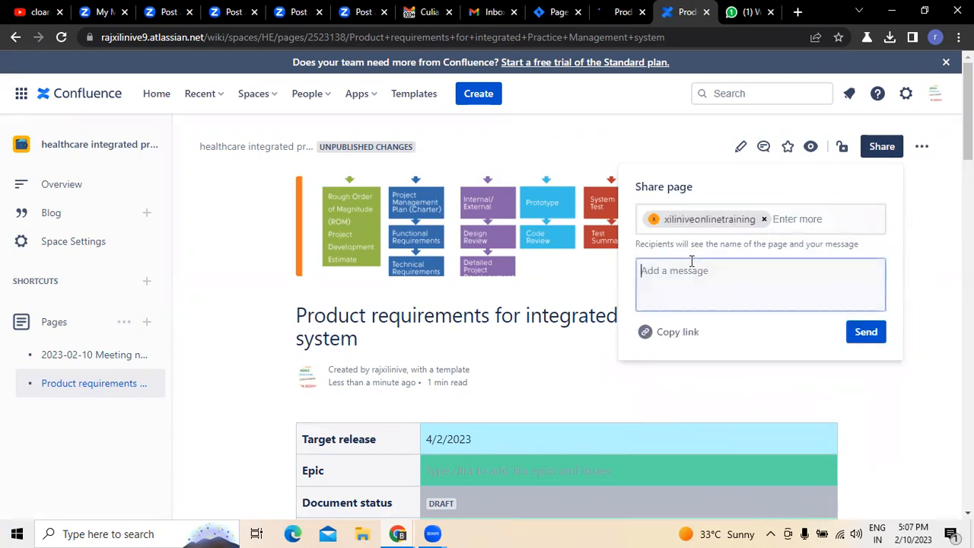
text(hi Please check this and provide us)
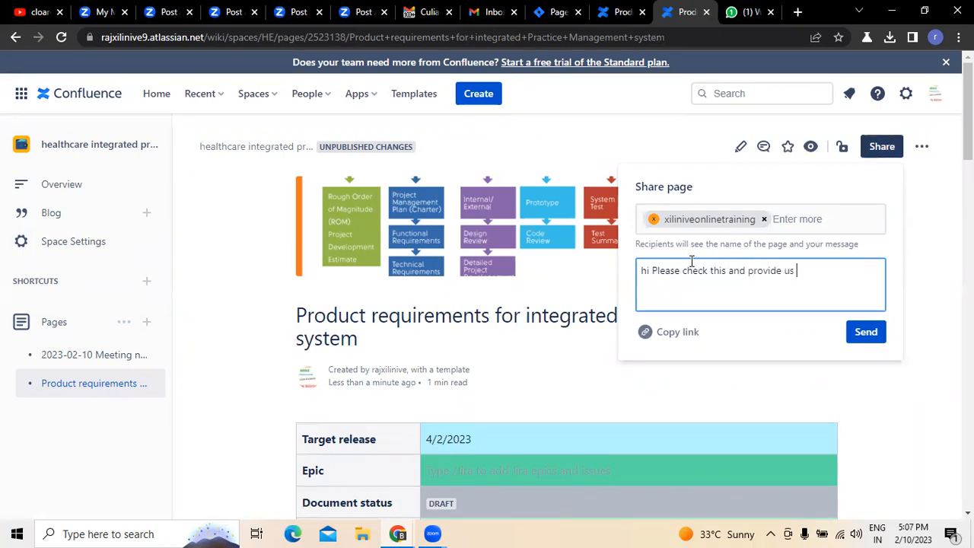
text(review on the same)
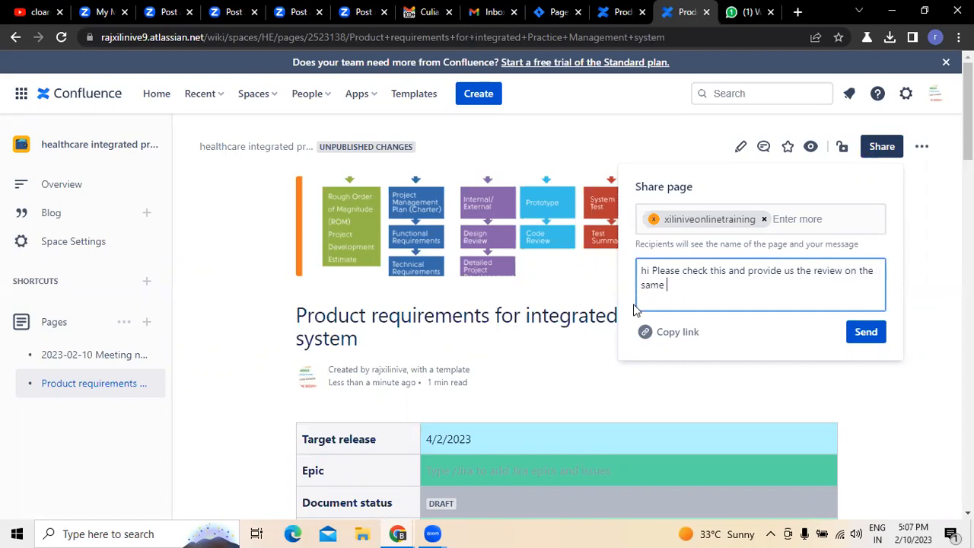
key(Delete)
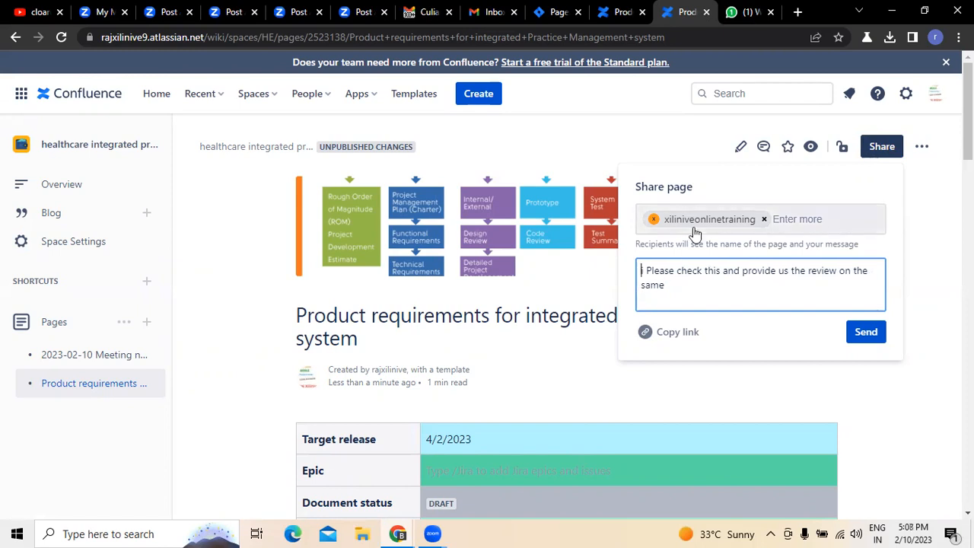
text(H)
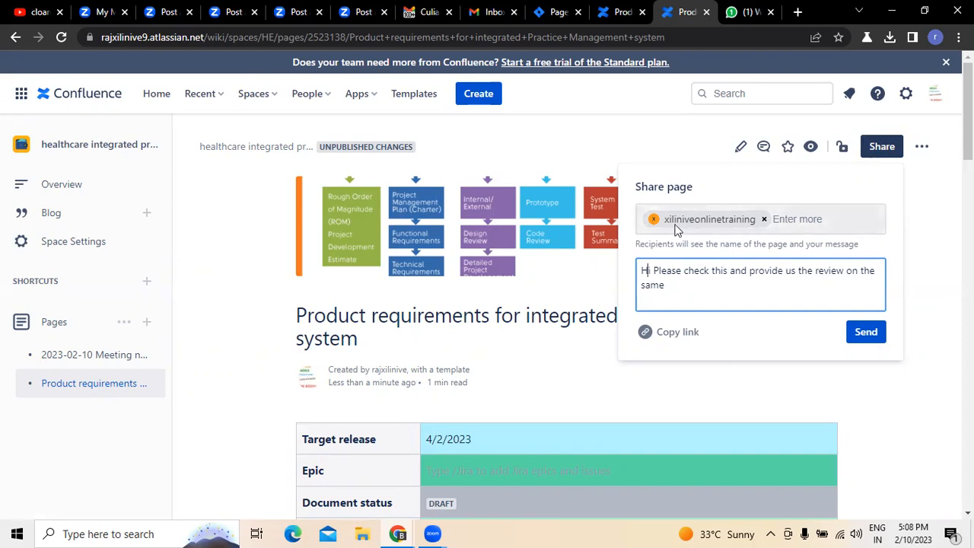
click(864, 335)
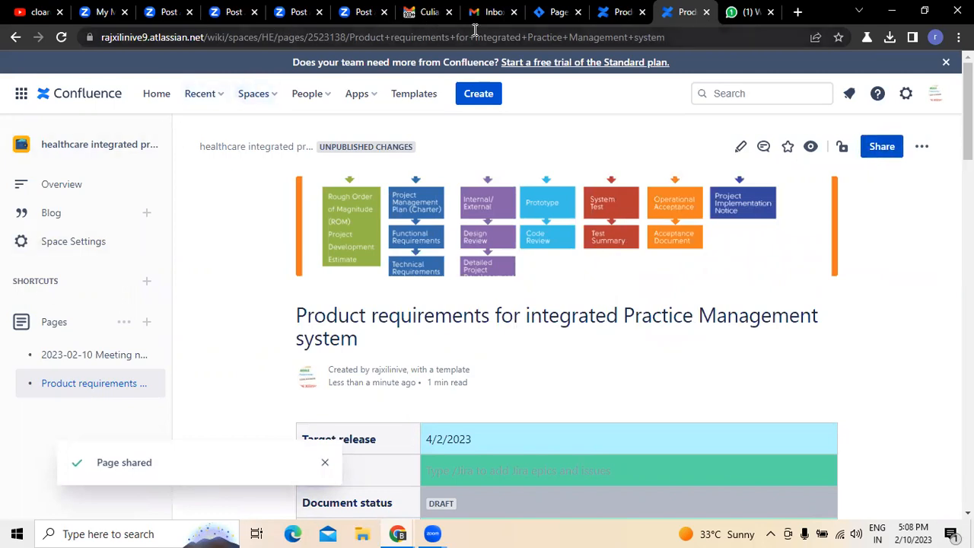
- Switch to Gmail and sign in to the share recipient's account by entering the account password
click(427, 13)
click(949, 73)
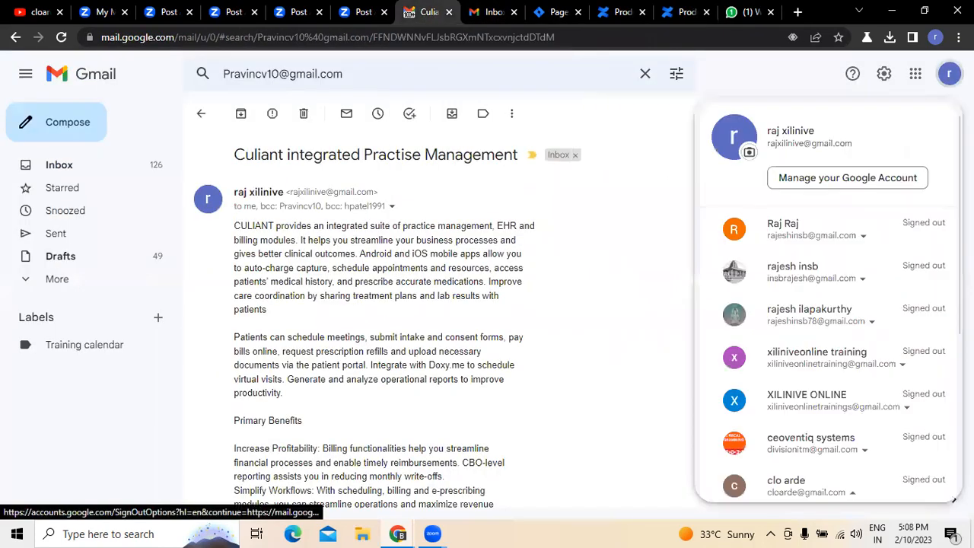
click(845, 373)
click(812, 399)
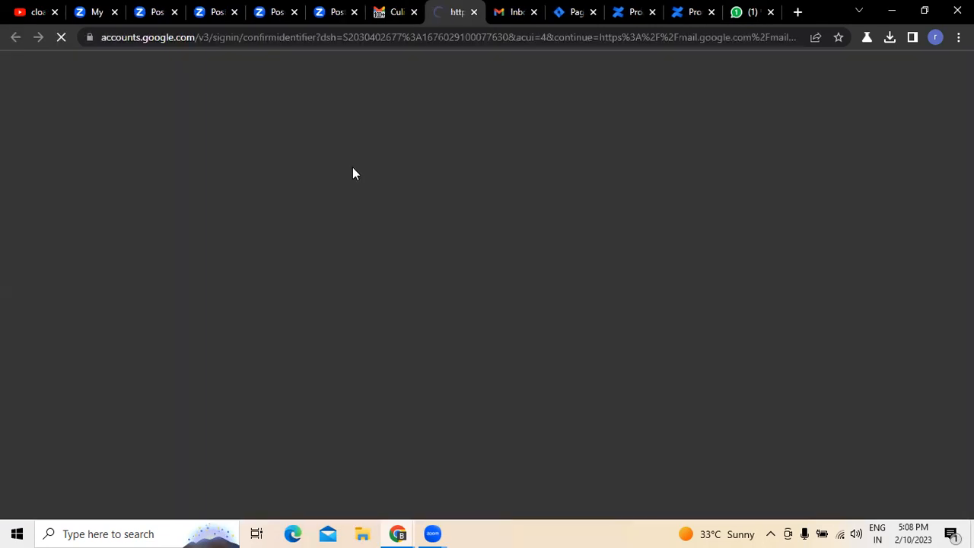
click(586, 306)
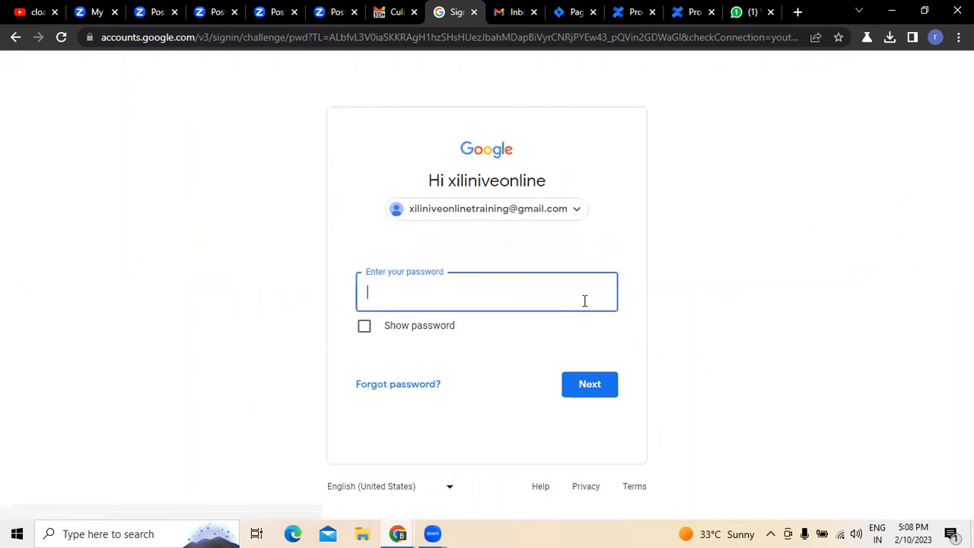
text(••••••)
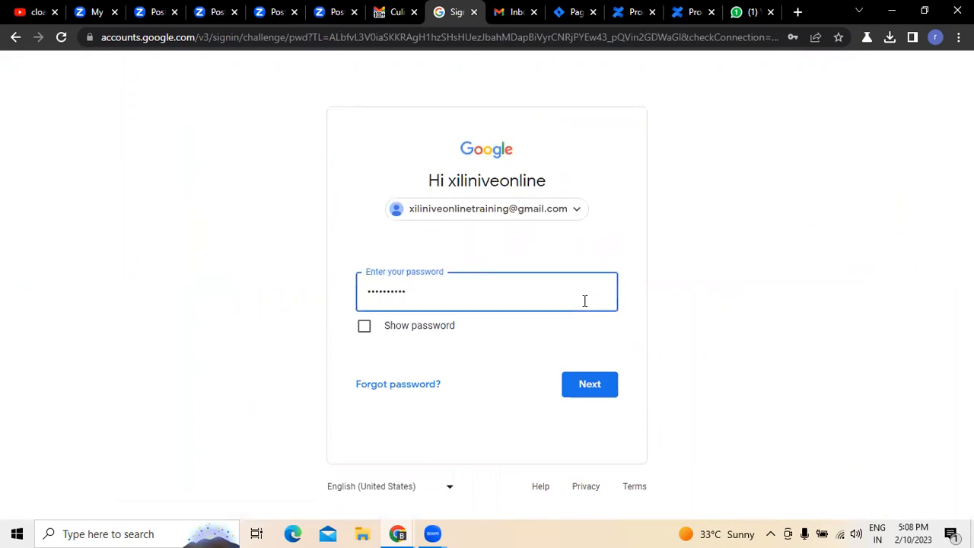
click(605, 388)
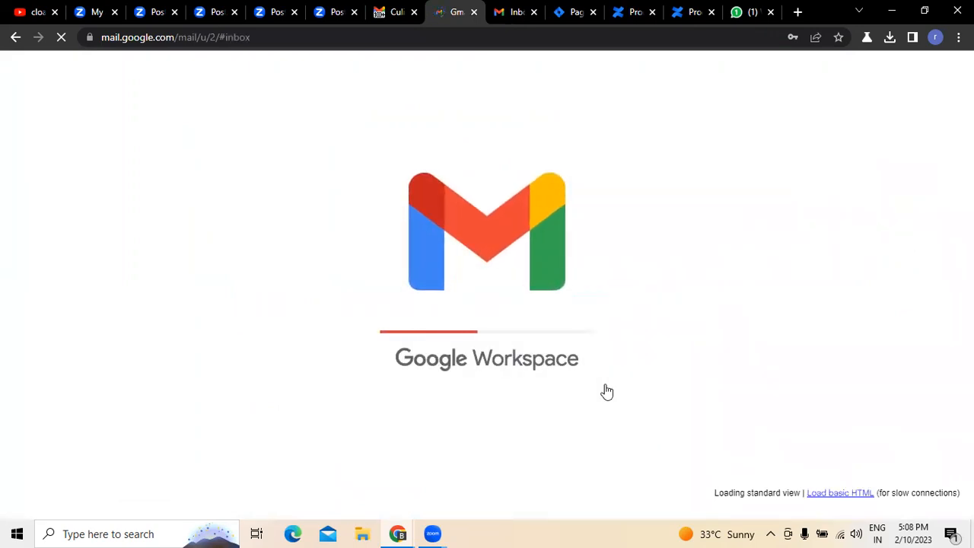
- Check the recipient's refreshed inbox, spam and drafts folders for the shared page's notification e-mail
click(245, 118)
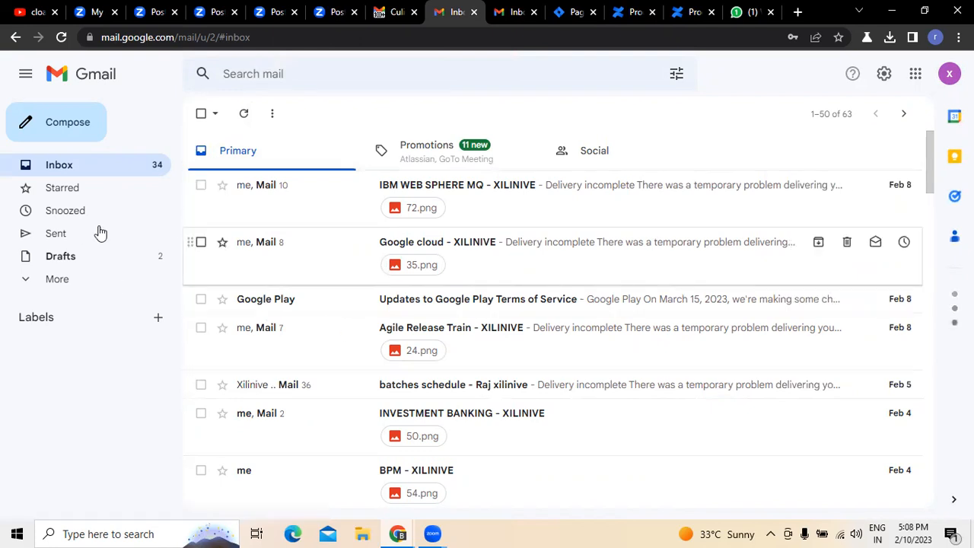
click(24, 284)
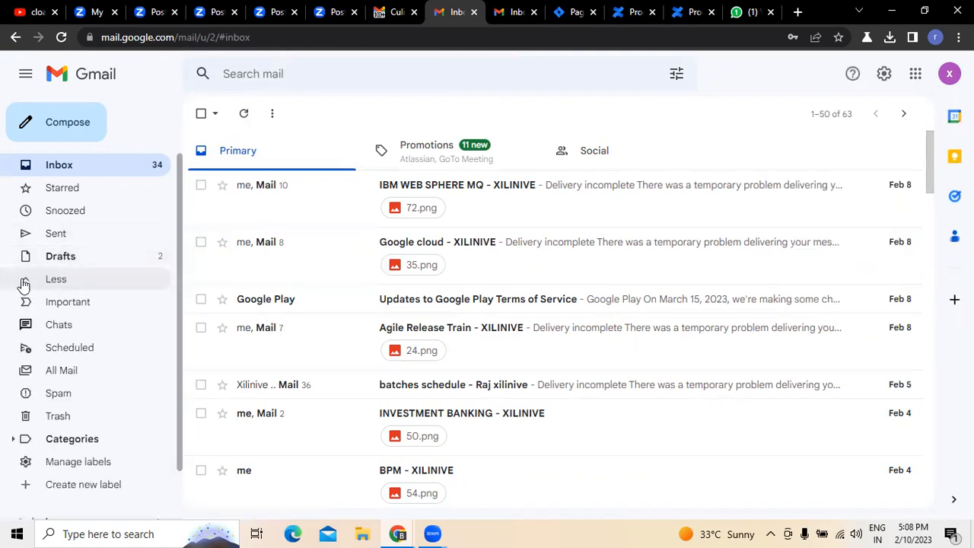
click(60, 396)
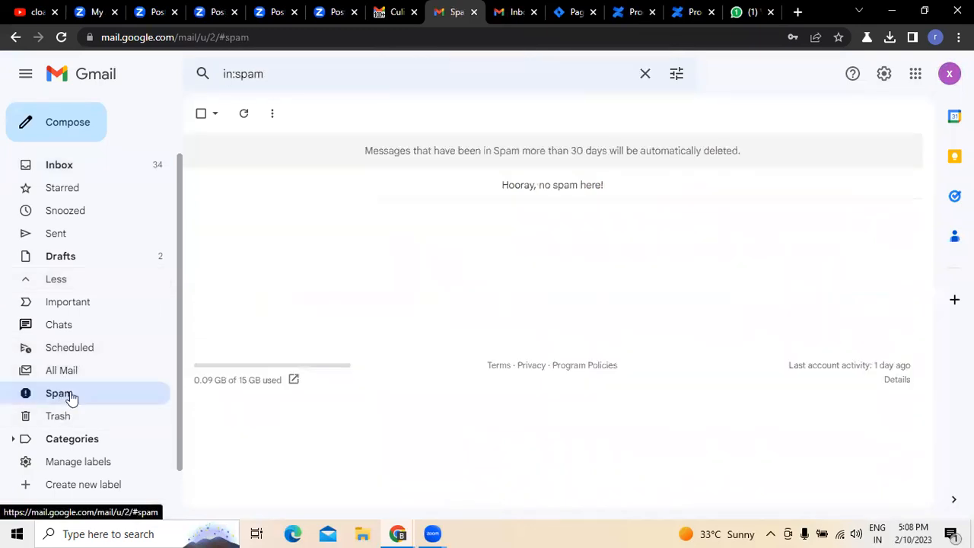
click(70, 262)
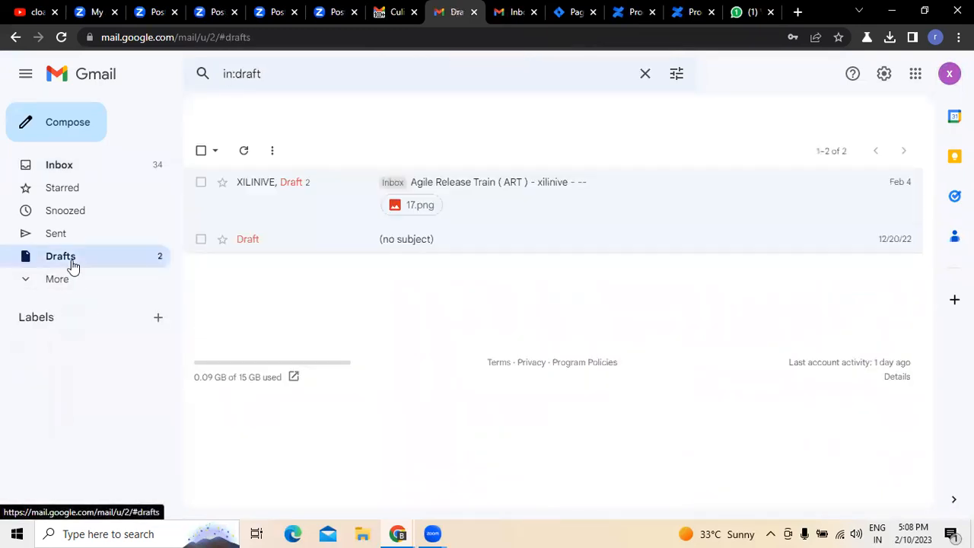
click(25, 279)
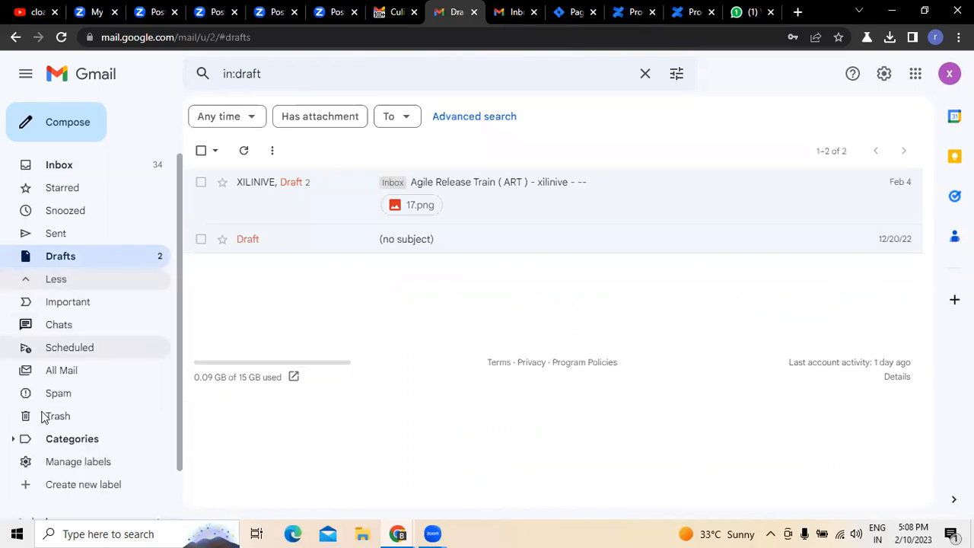
click(61, 394)
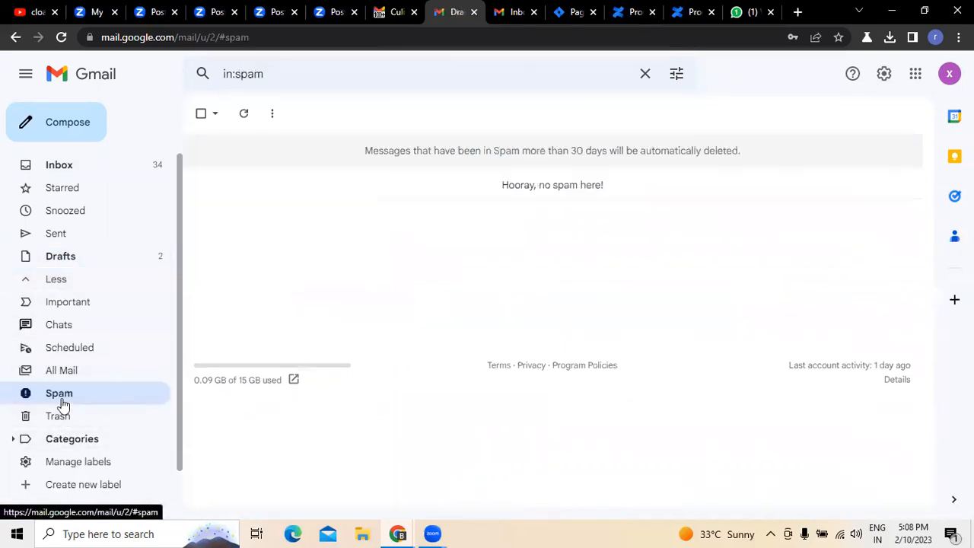
click(65, 163)
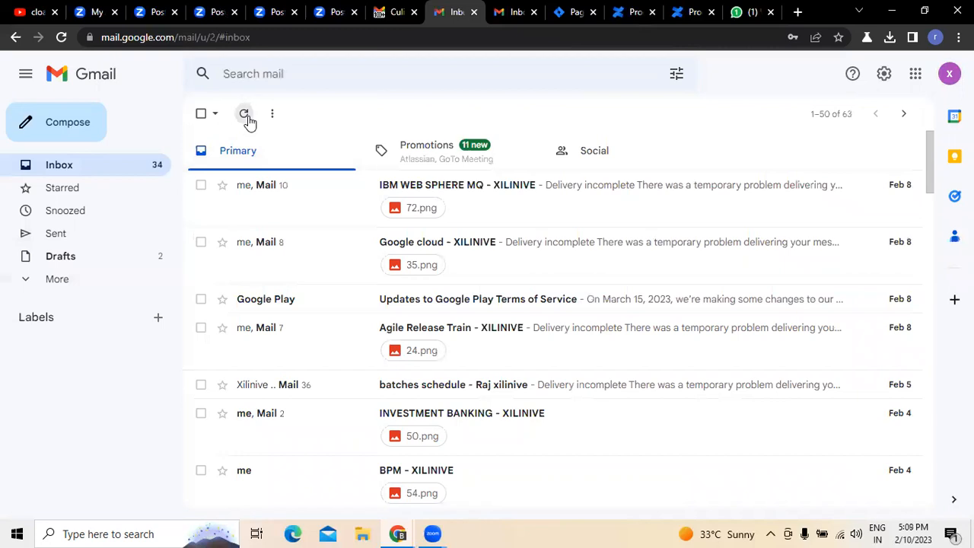
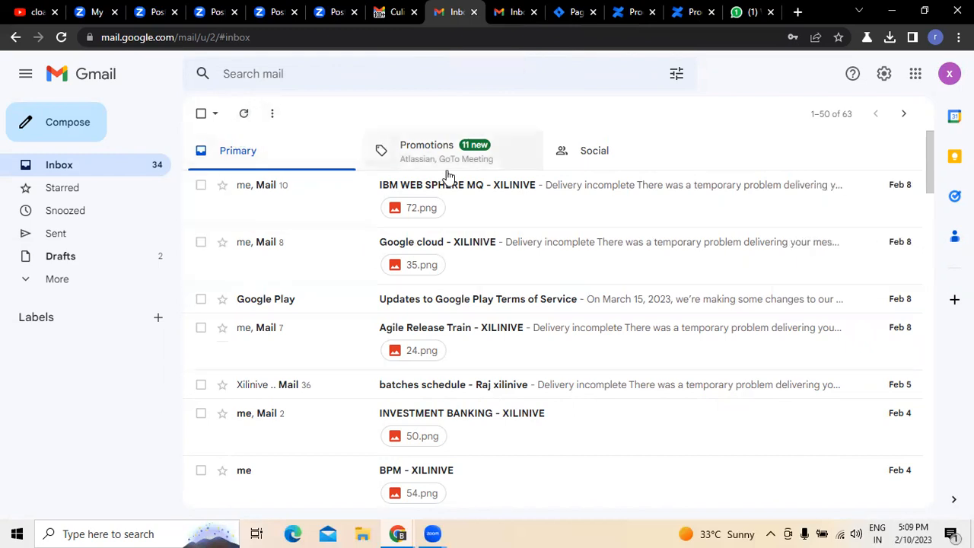
- Switch to Confluence, view the newly added template in the Create dialog, and close the dialog without creating a page
click(573, 13)
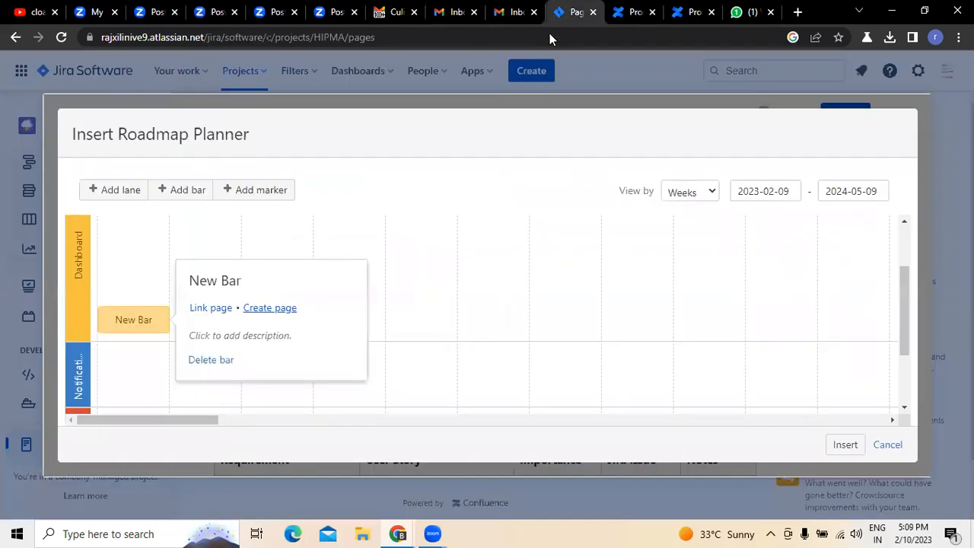
click(636, 15)
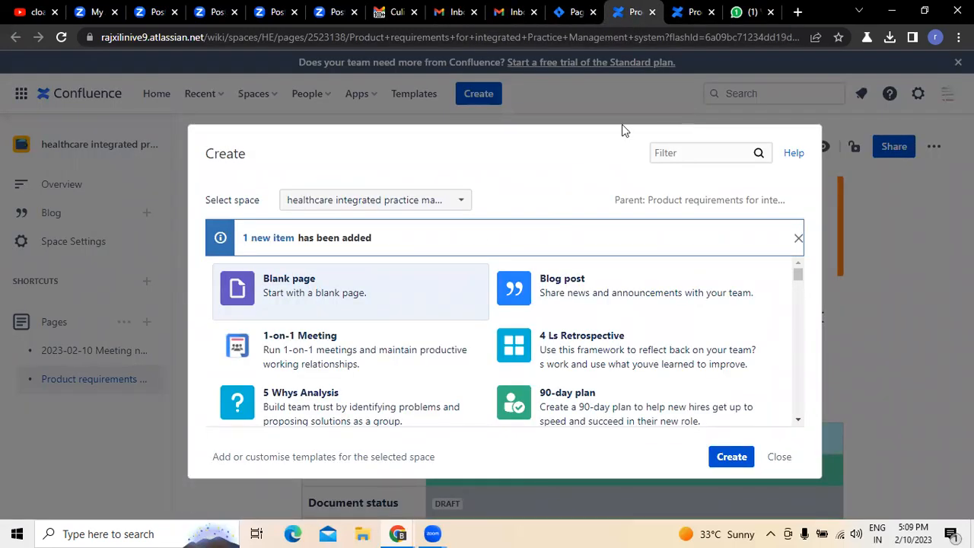
click(695, 16)
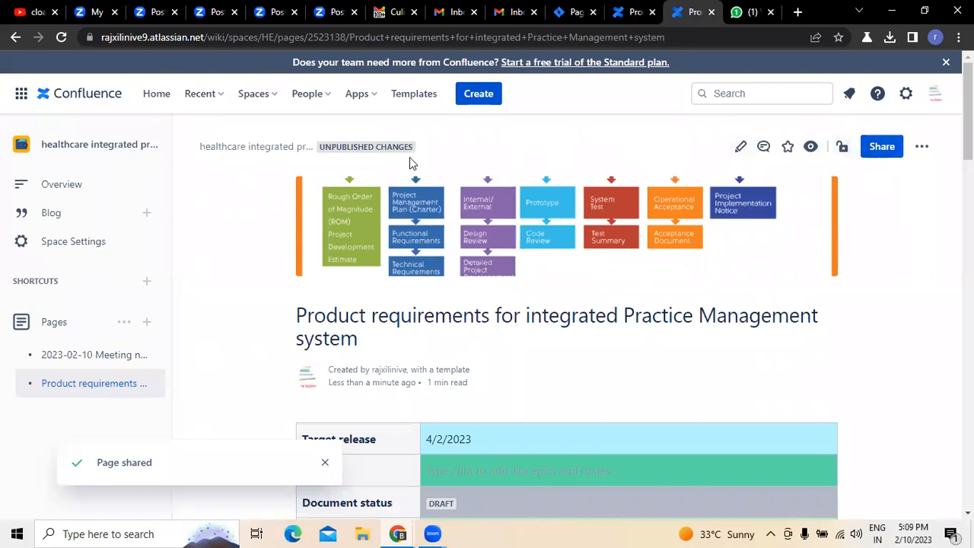
click(622, 13)
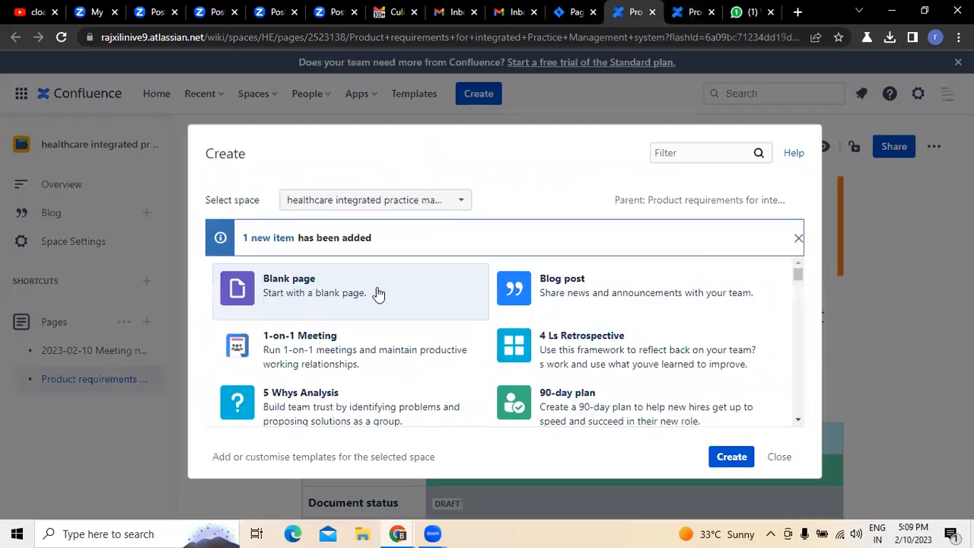
click(274, 238)
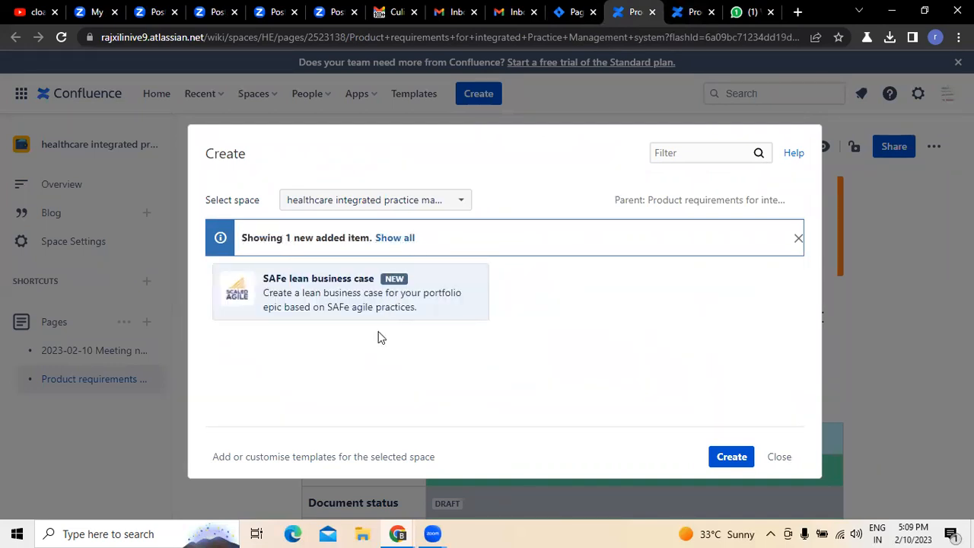
click(395, 238)
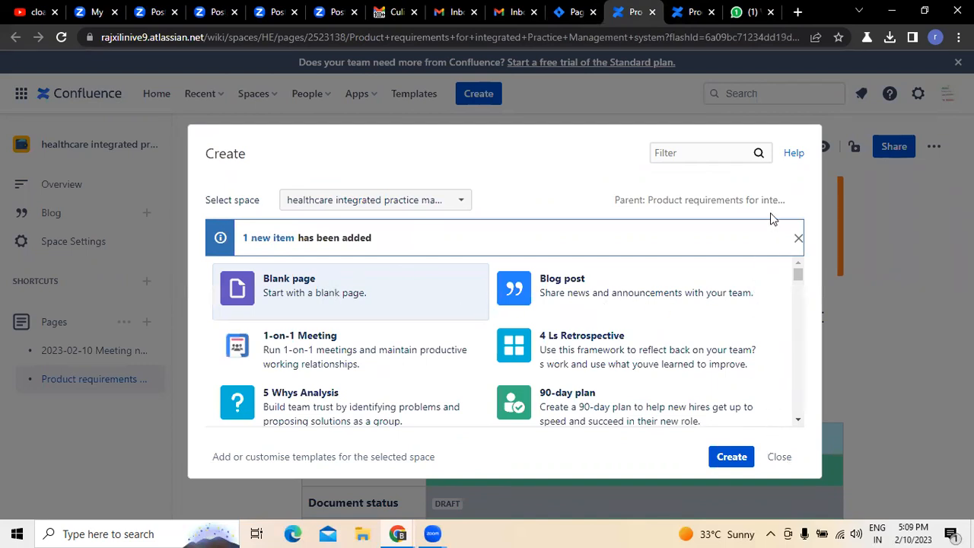
click(780, 456)
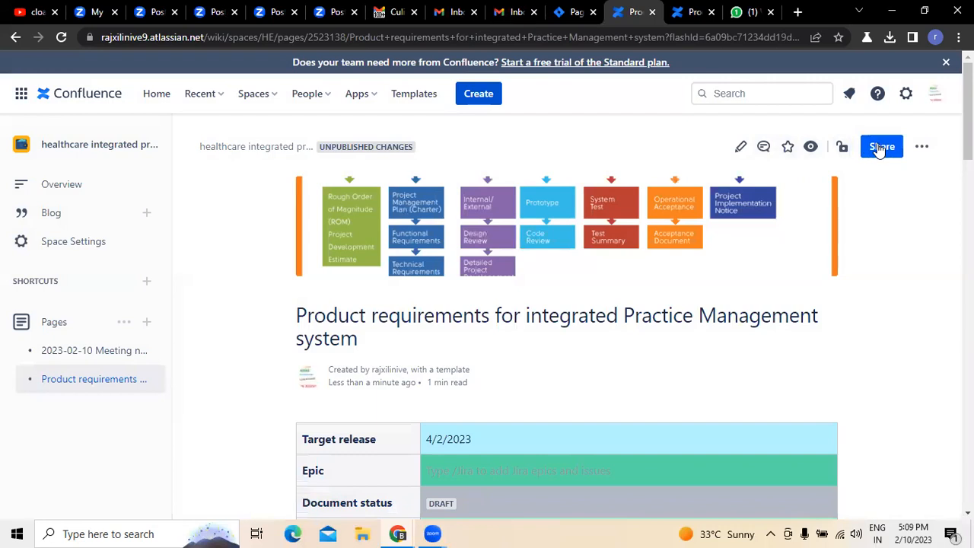
- Switch to the Jira page editor, add a marker in the roadmap planner's 13-Feb week, and insert the planner into the page
click(444, 22)
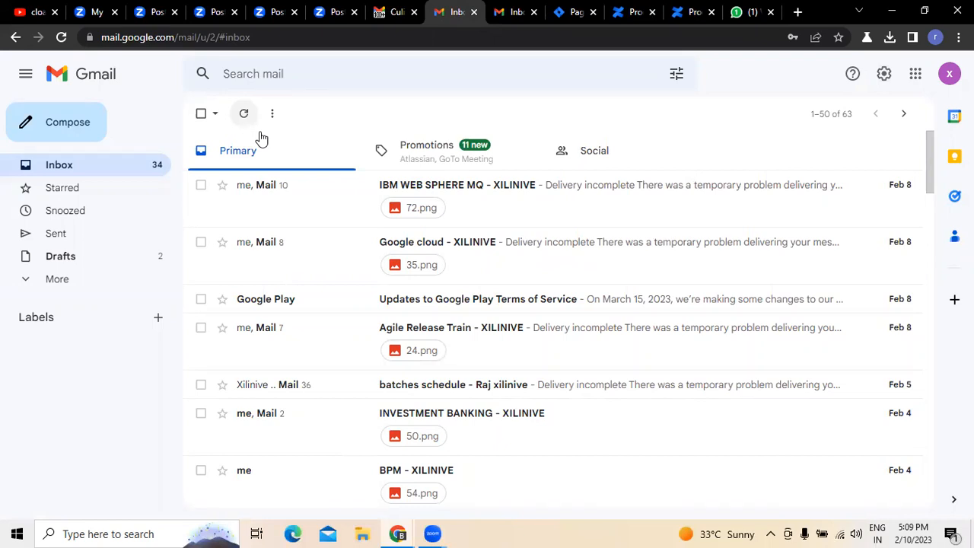
click(628, 16)
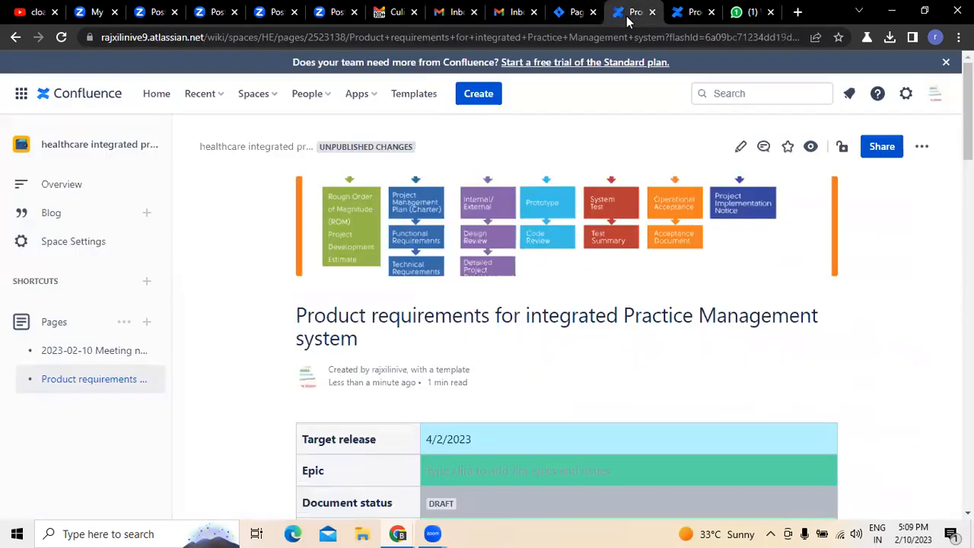
click(575, 13)
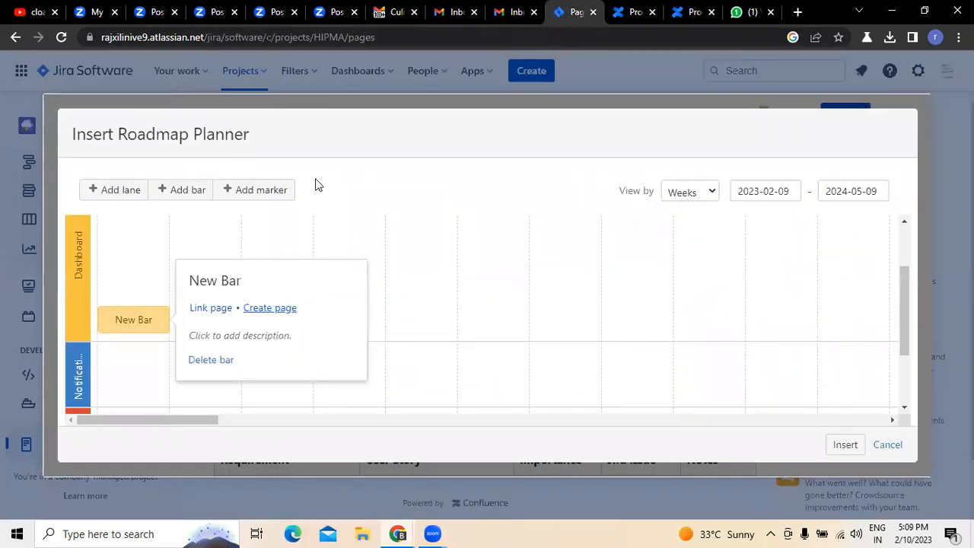
click(266, 195)
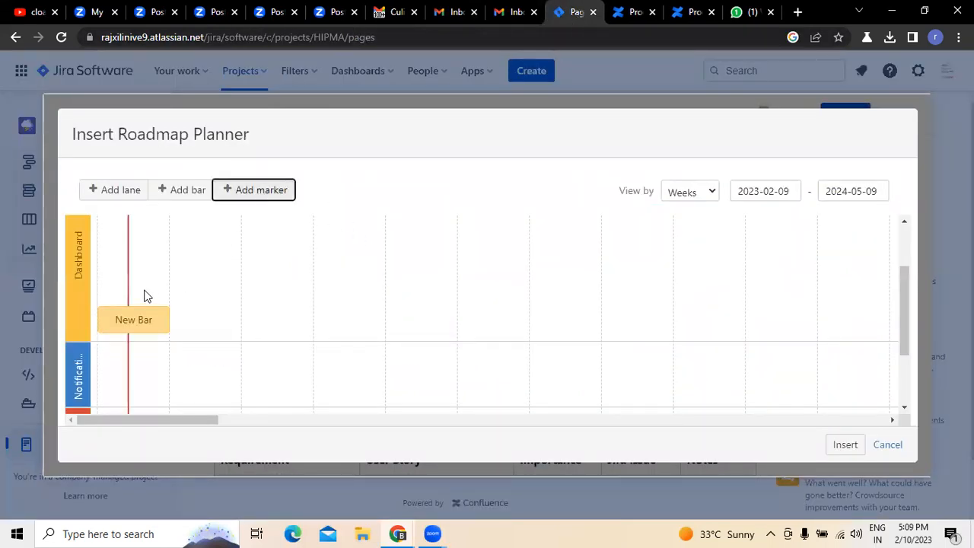
drag(128, 258, 211, 265)
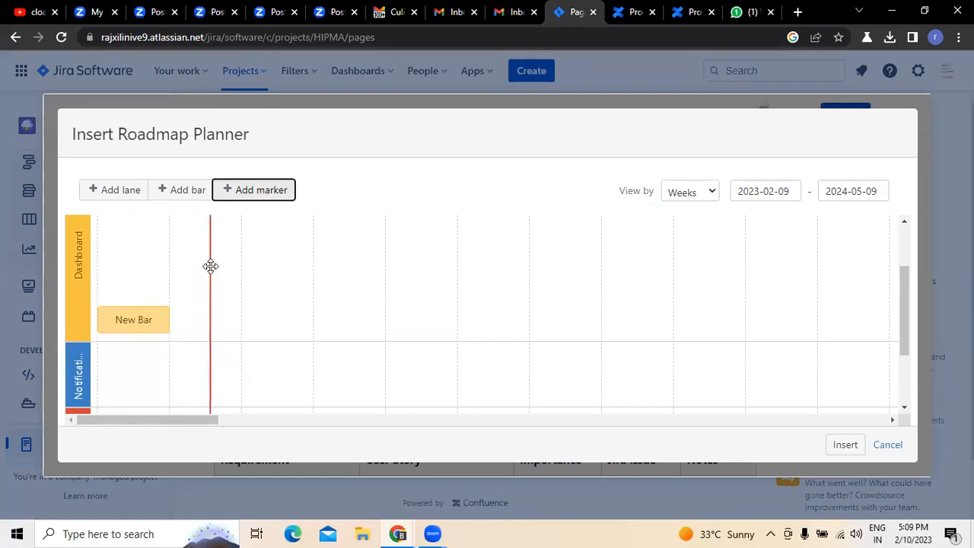
right_click(211, 307)
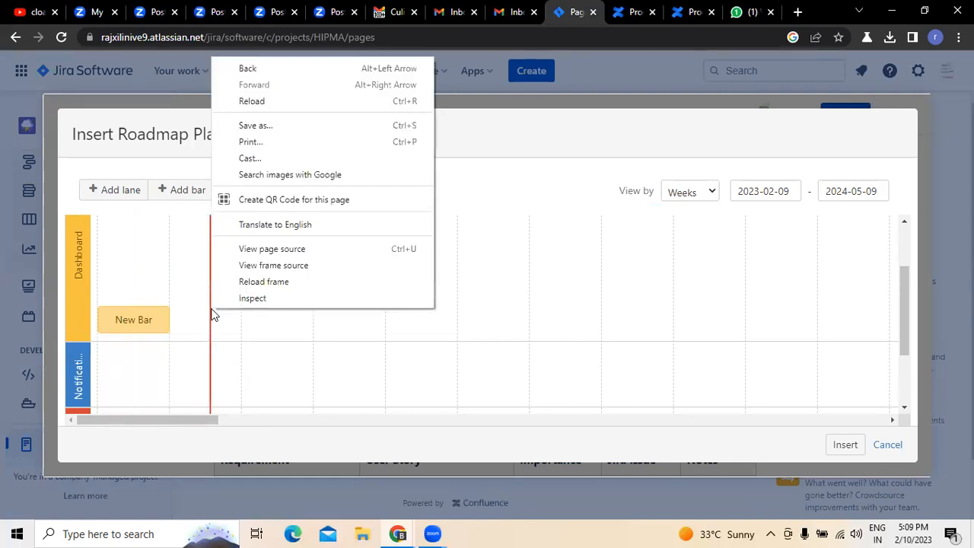
click(553, 192)
click(845, 444)
- Review the product requirements draft, examining the inserted roadmap, page properties, objective, success metrics, milestones and Requirements table
scroll(299, 334, up, 5)
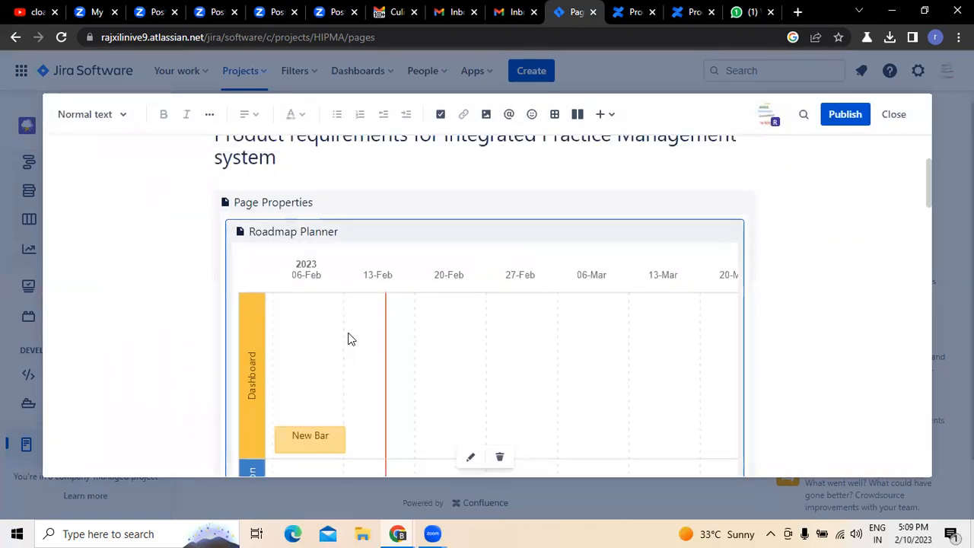
scroll(174, 327, up, 2)
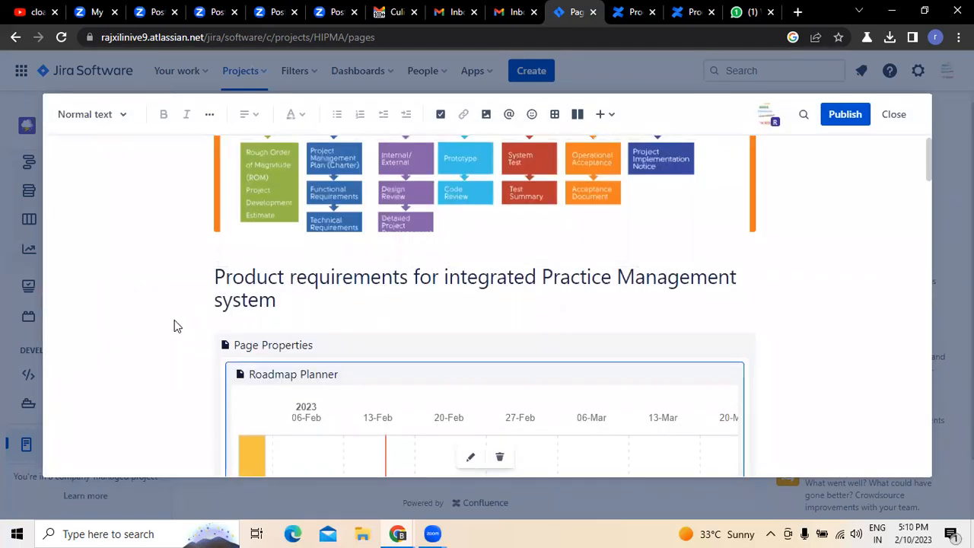
scroll(175, 326, down, 4)
scroll(177, 325, down, 4)
scroll(177, 325, up, 6)
scroll(176, 325, up, 1)
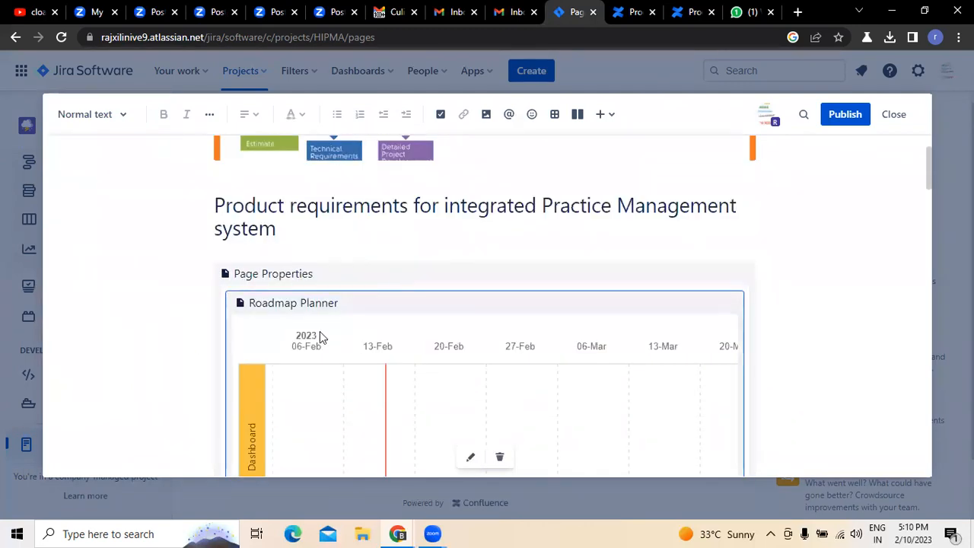
scroll(321, 331, up, 1)
scroll(322, 331, down, 5)
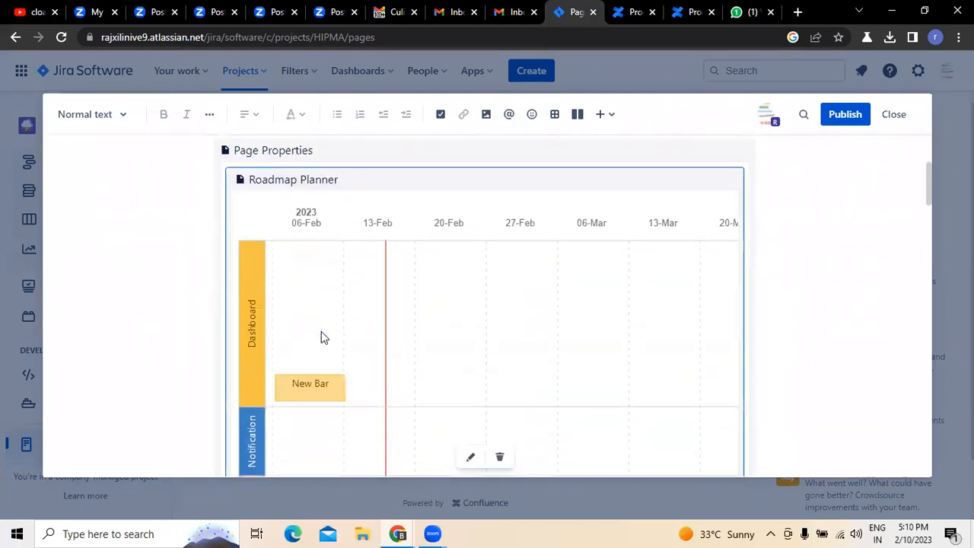
scroll(322, 331, down, 10)
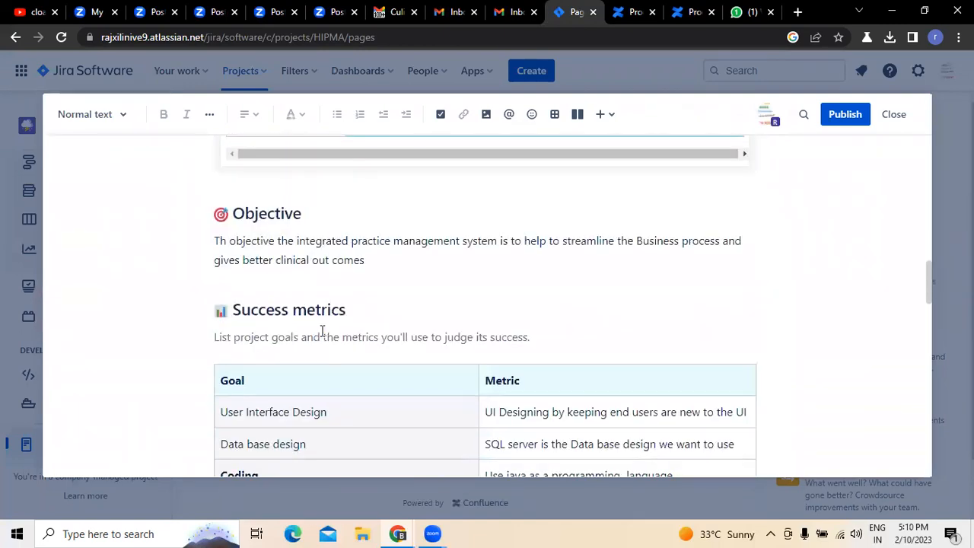
scroll(322, 331, down, 4)
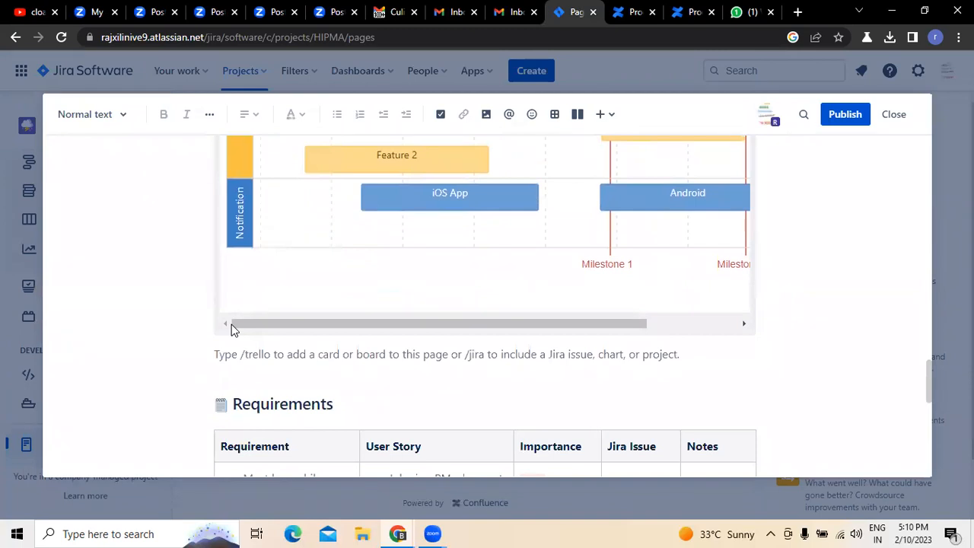
scroll(232, 325, up, 12)
scroll(231, 325, up, 6)
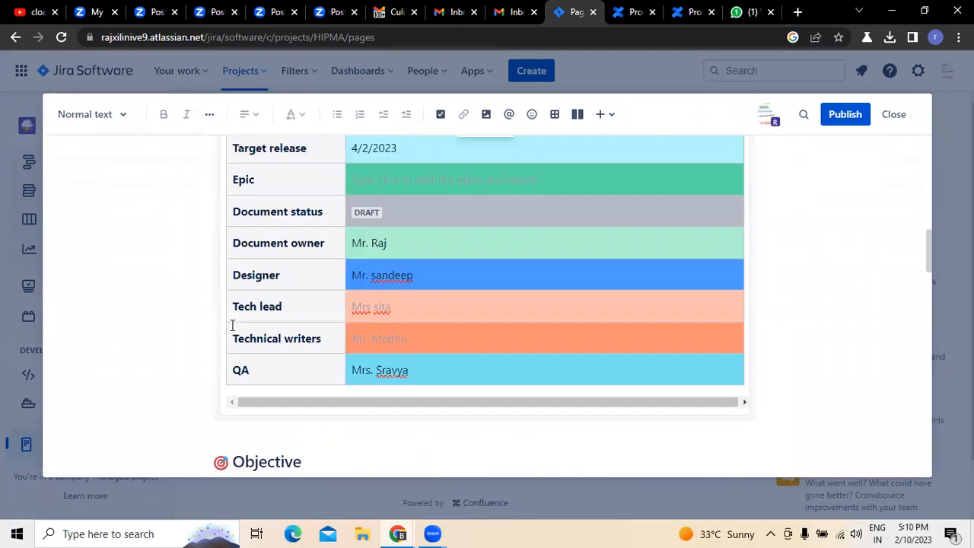
scroll(413, 281, up, 3)
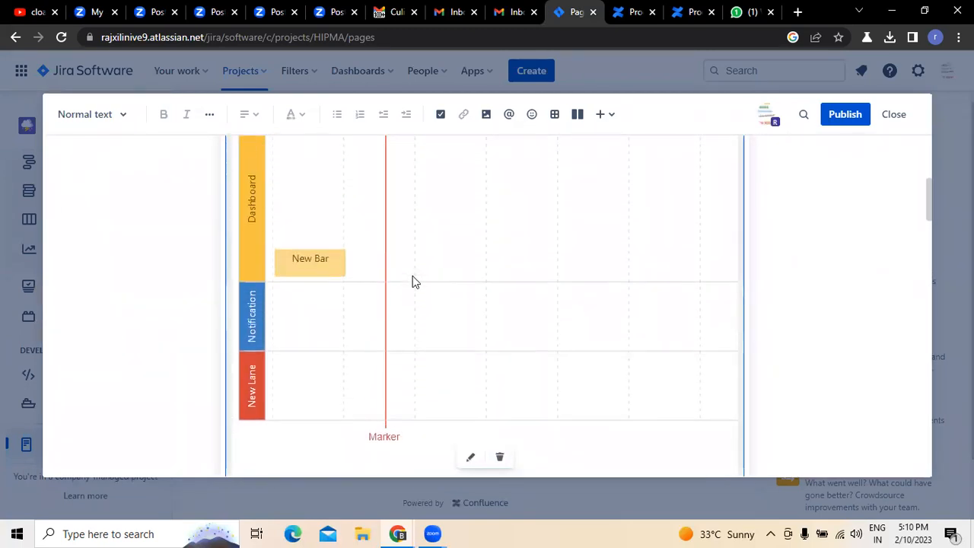
scroll(387, 283, down, 3)
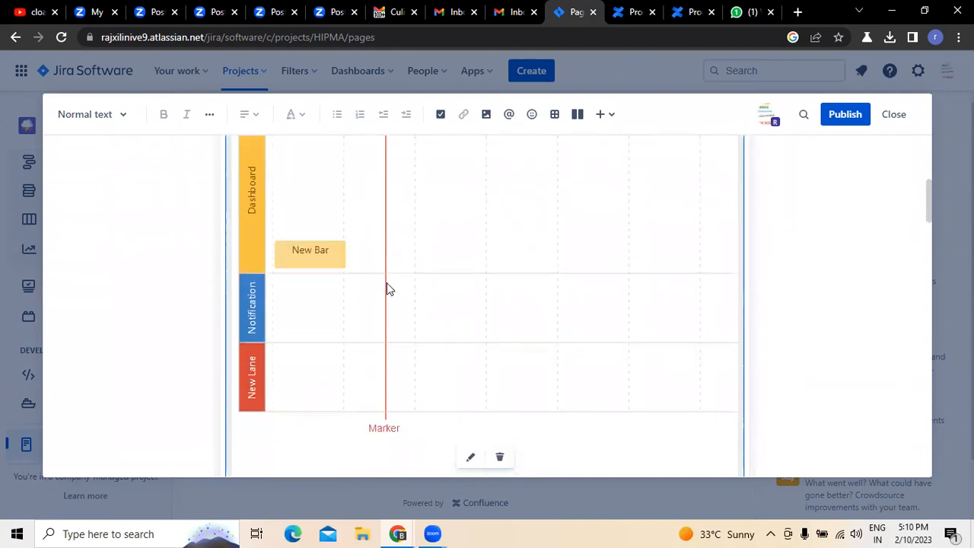
scroll(452, 377, down, 1)
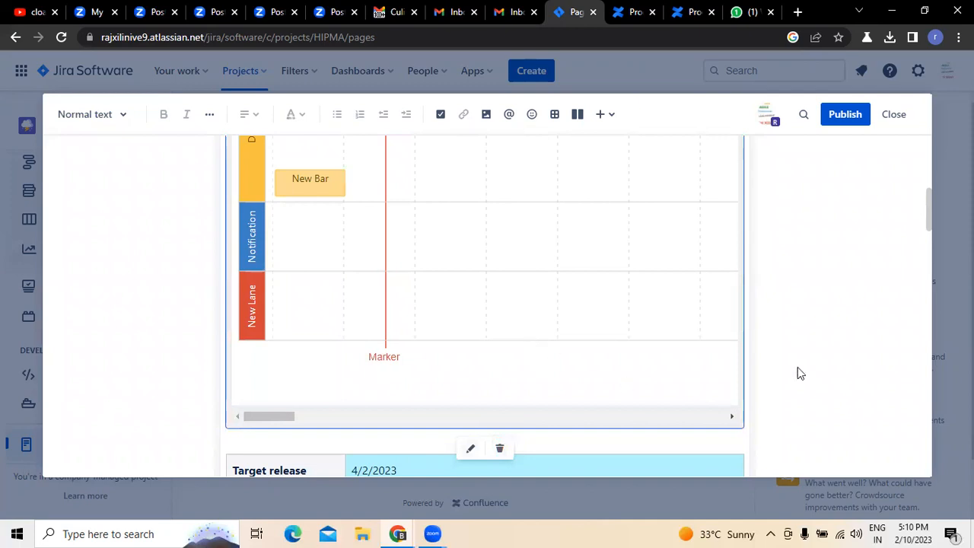
scroll(785, 310, down, 2)
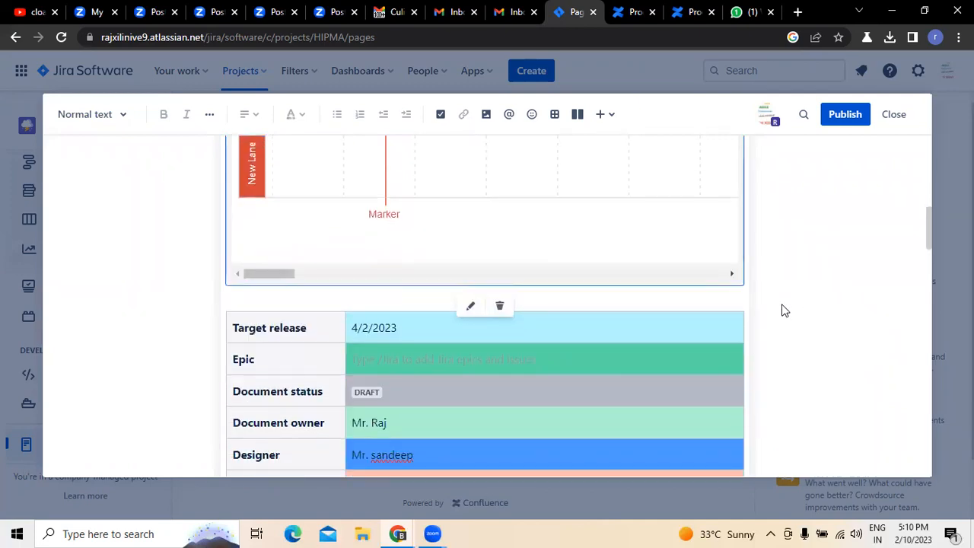
scroll(359, 330, down, 13)
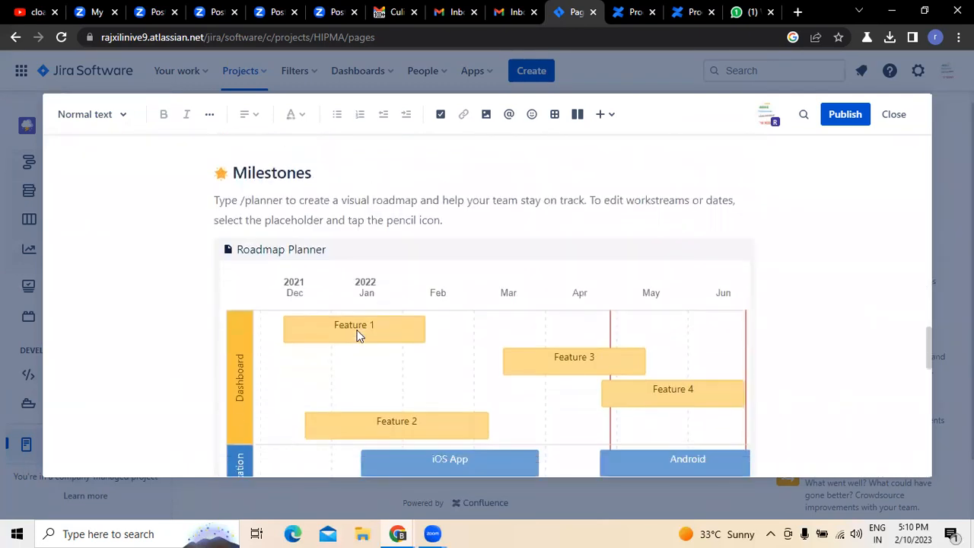
scroll(358, 335, down, 6)
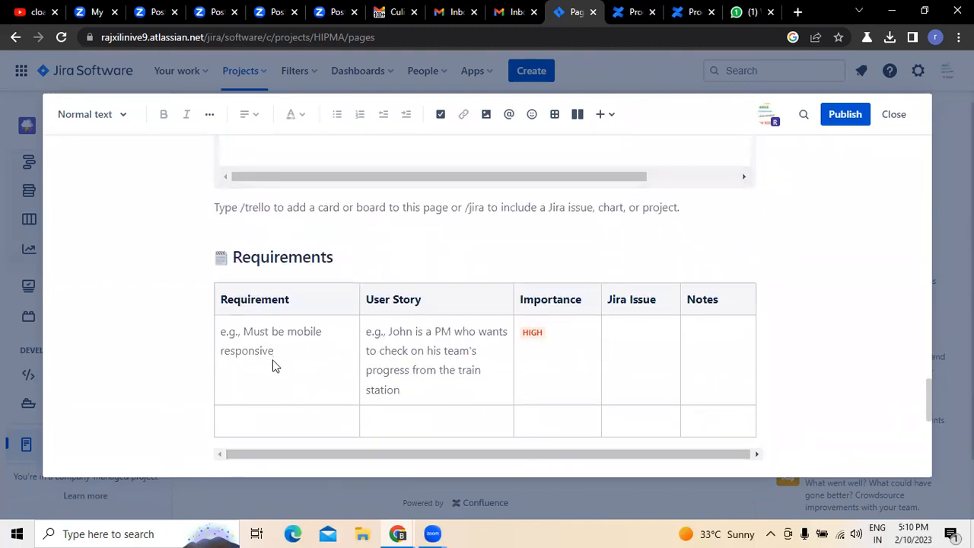
scroll(272, 365, down, 3)
scroll(265, 270, up, 1)
scroll(265, 270, up, 1)
- Switch to Gmail and read the Key Features section of the project e-mail for entries for the Requirements table
click(327, 281)
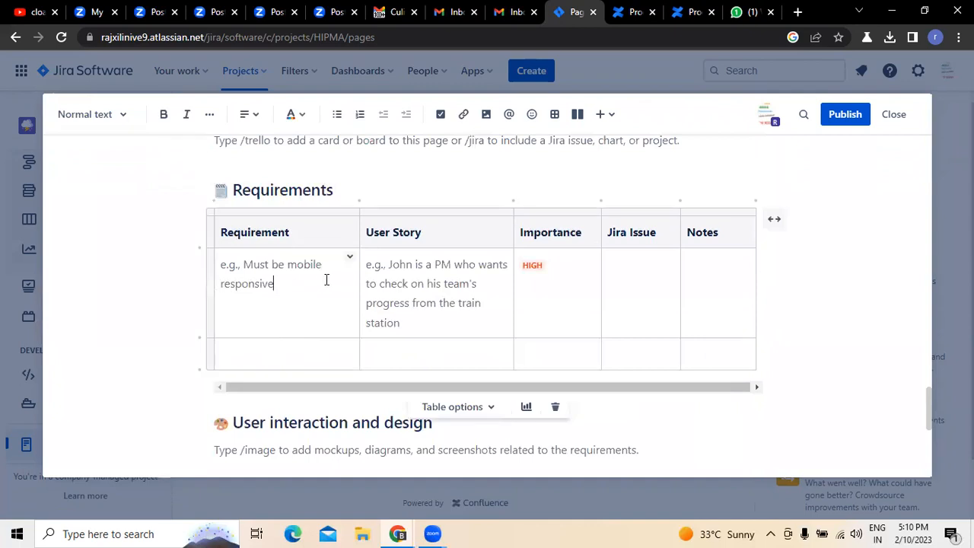
click(392, 14)
click(529, 333)
scroll(530, 332, down, 15)
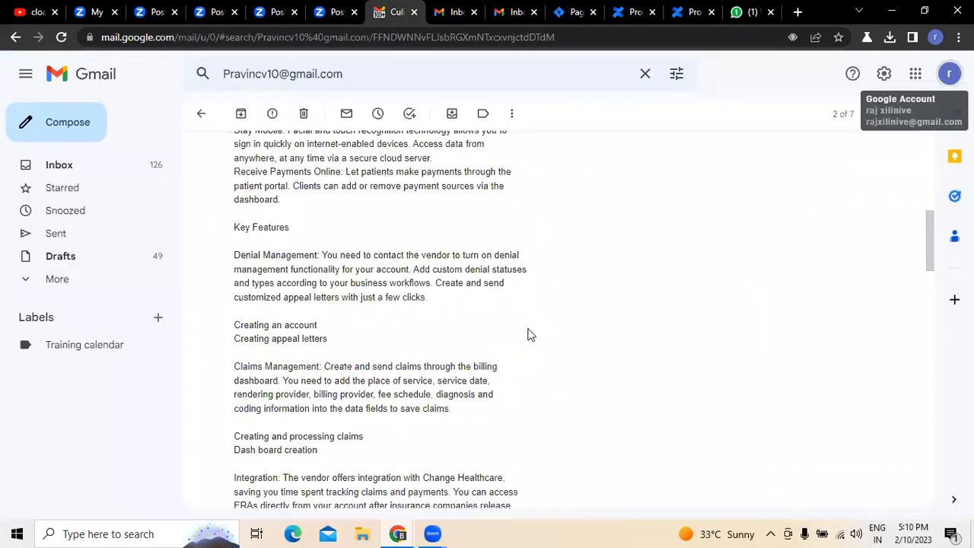
scroll(531, 333, up, 5)
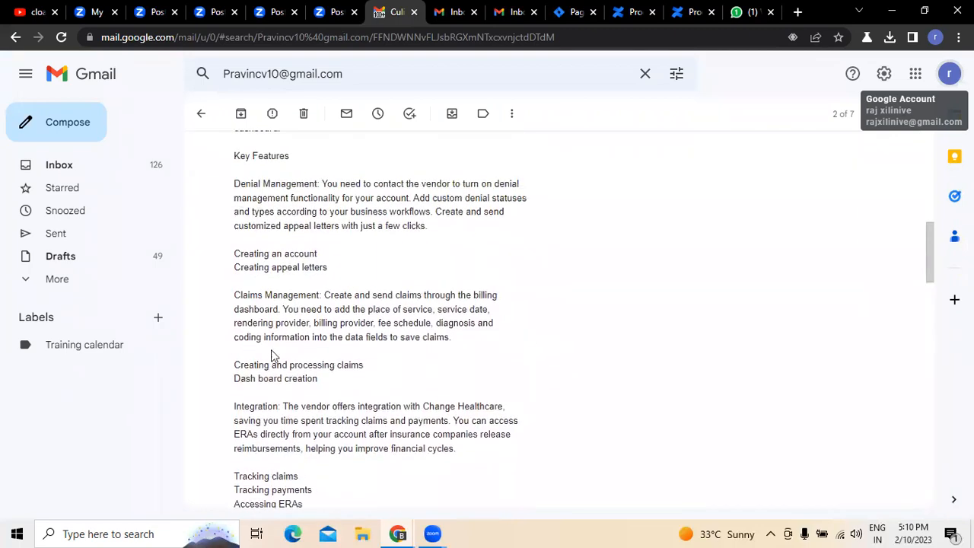
- Return to the Jira page editor and replace the first row's sample requirement with "Creating an account"
click(573, 13)
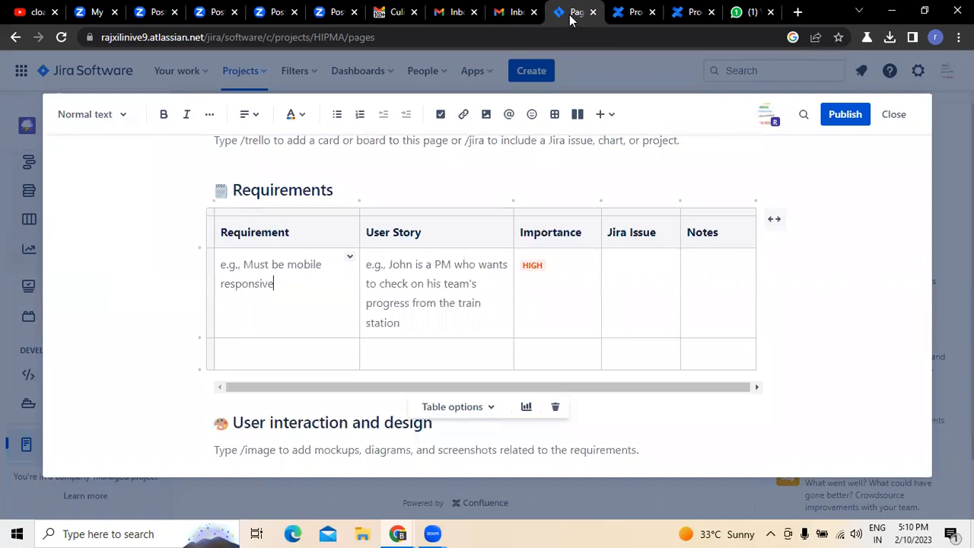
click(307, 283)
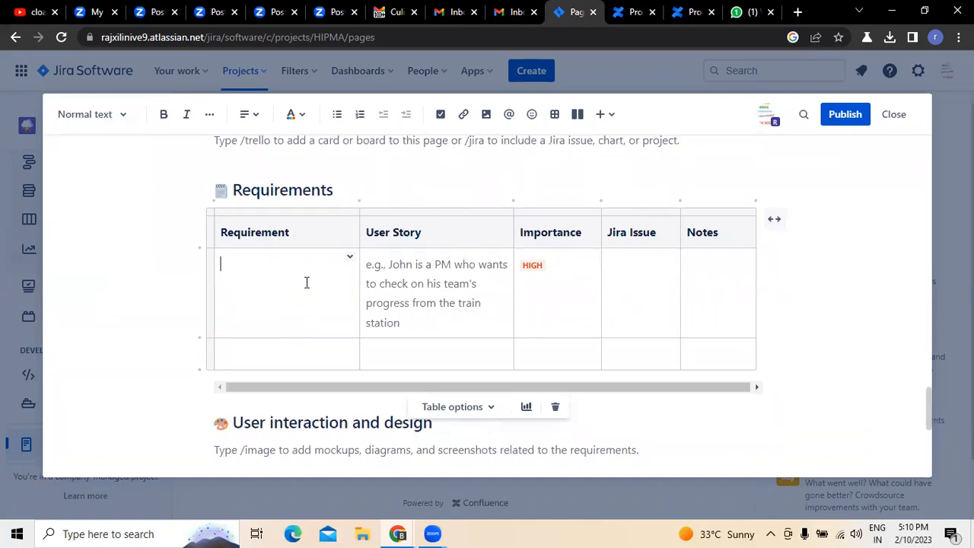
text(C4reatin)
key(BackSpace)
key(BackSpace)
key(BackSpace)
text(eating an account)
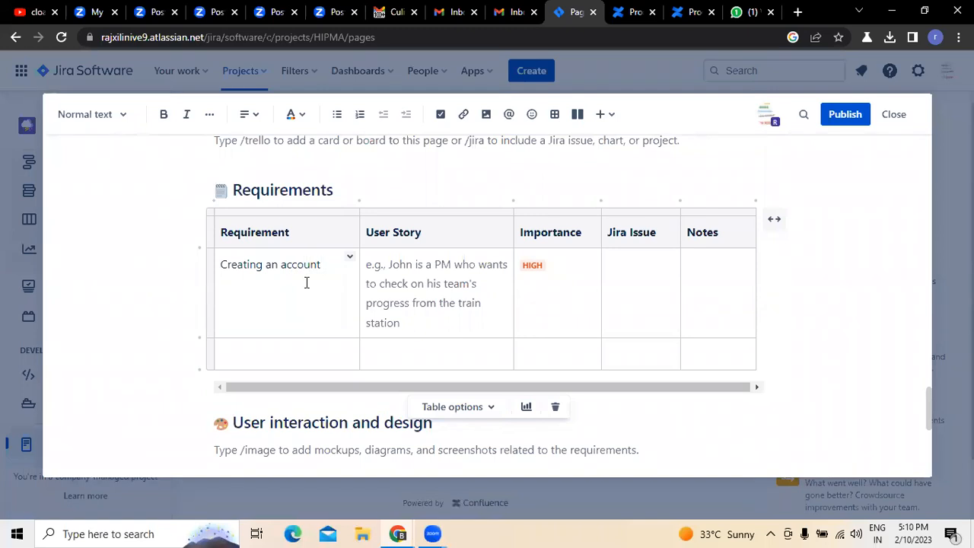
- Check the project e-mail for the next feature and enter "creating appeal letters" as the second row's requirement
click(263, 359)
click(390, 11)
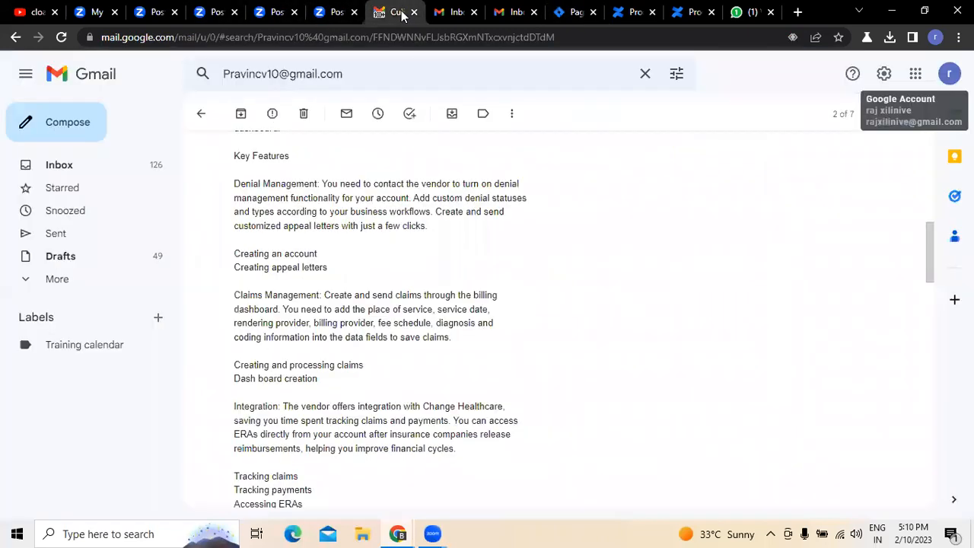
click(569, 12)
text(crea)
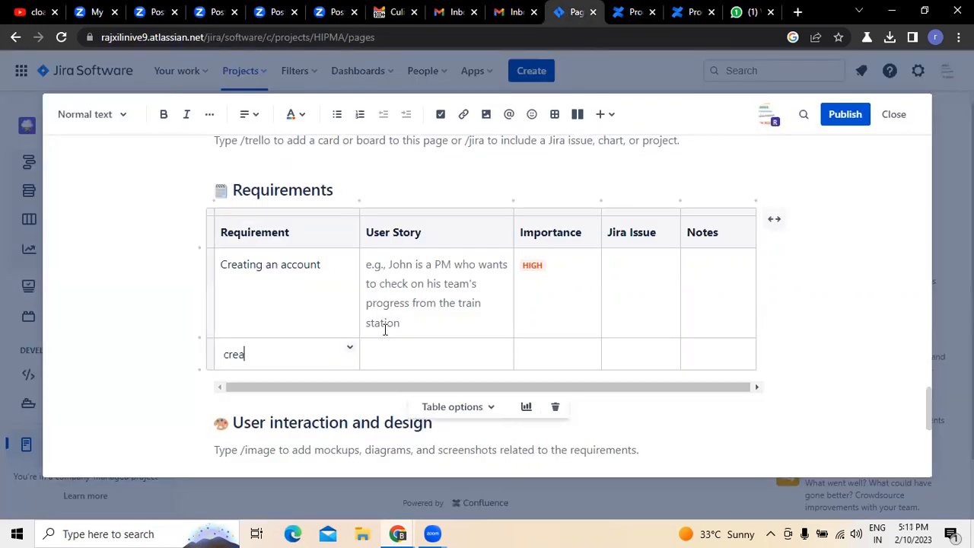
text(ting appeal letters)
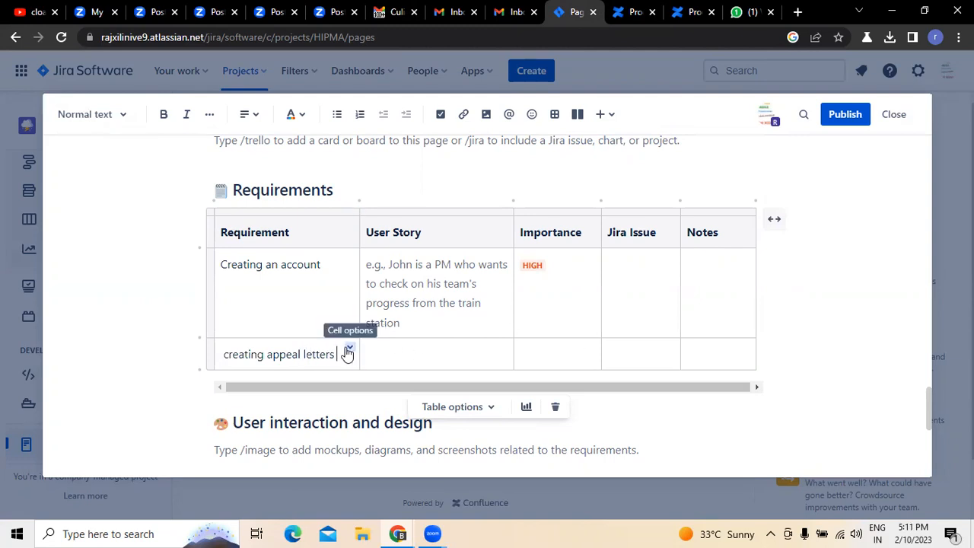
- Insert five empty rows below the "creating appeal letters" row of the Requirements table
click(349, 350)
click(394, 296)
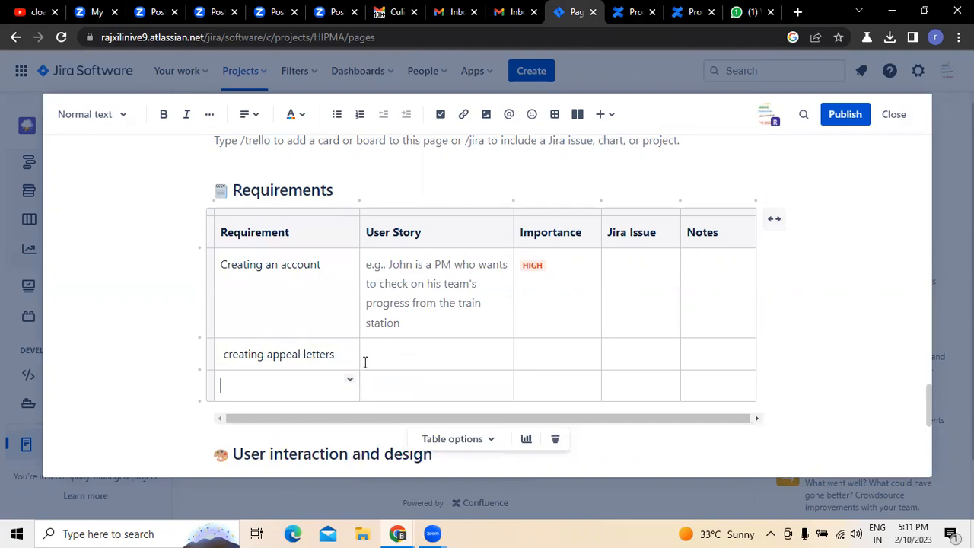
click(350, 378)
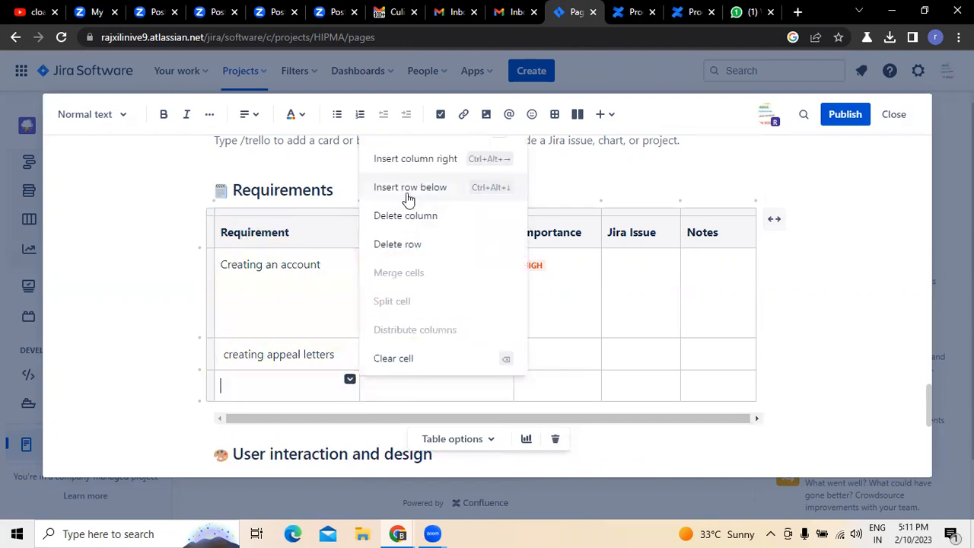
click(407, 198)
click(351, 411)
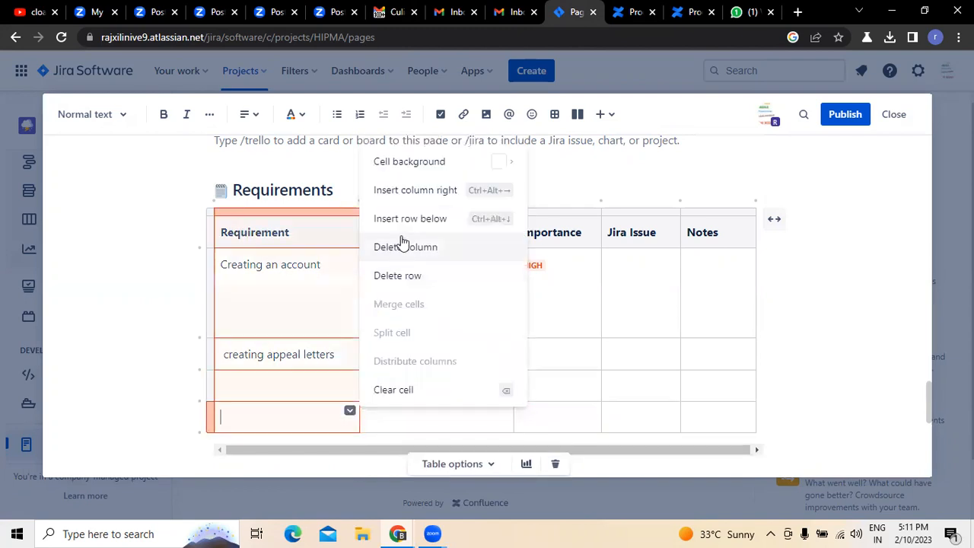
click(408, 218)
click(350, 377)
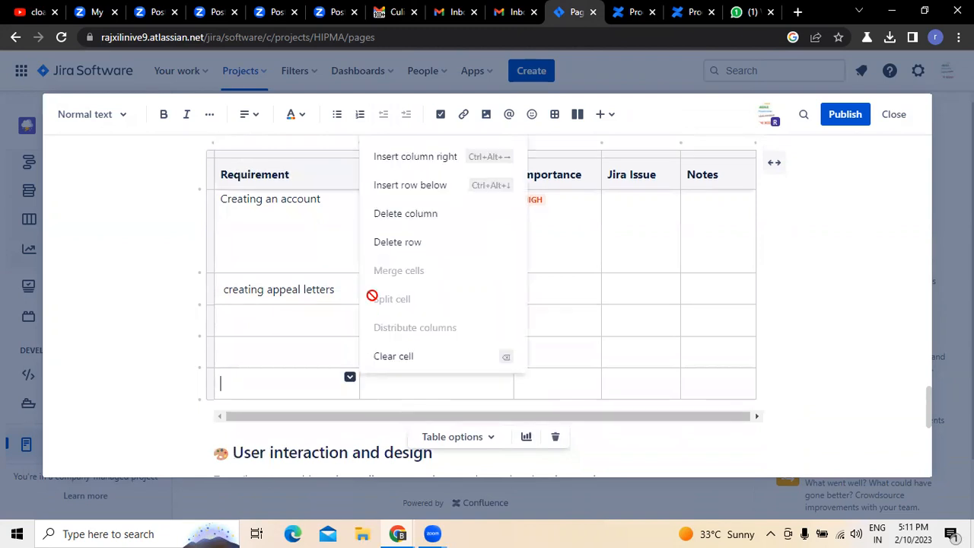
click(406, 188)
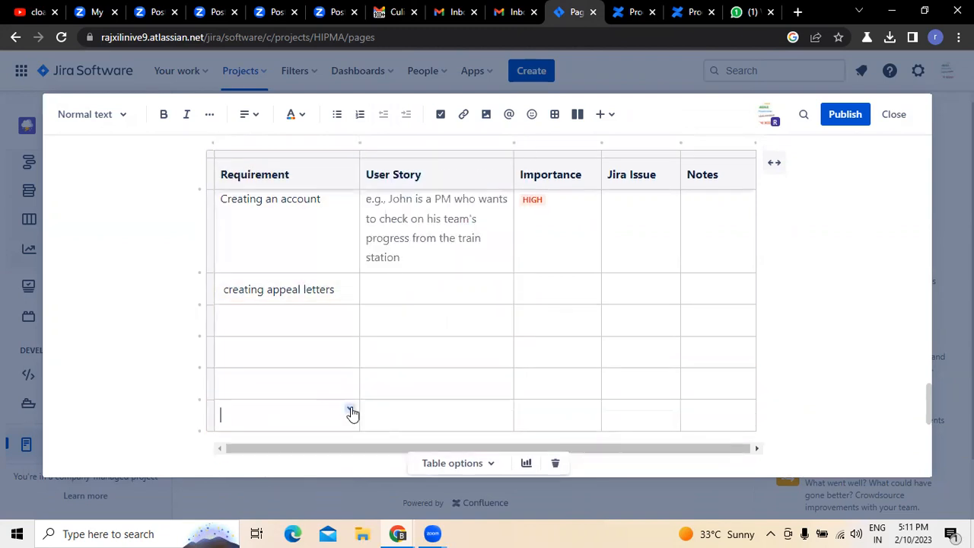
click(351, 412)
click(409, 216)
- Check the project e-mail for the next feature and enter "create and processing claims" as the third row's requirement
click(276, 256)
scroll(274, 255, up, 2)
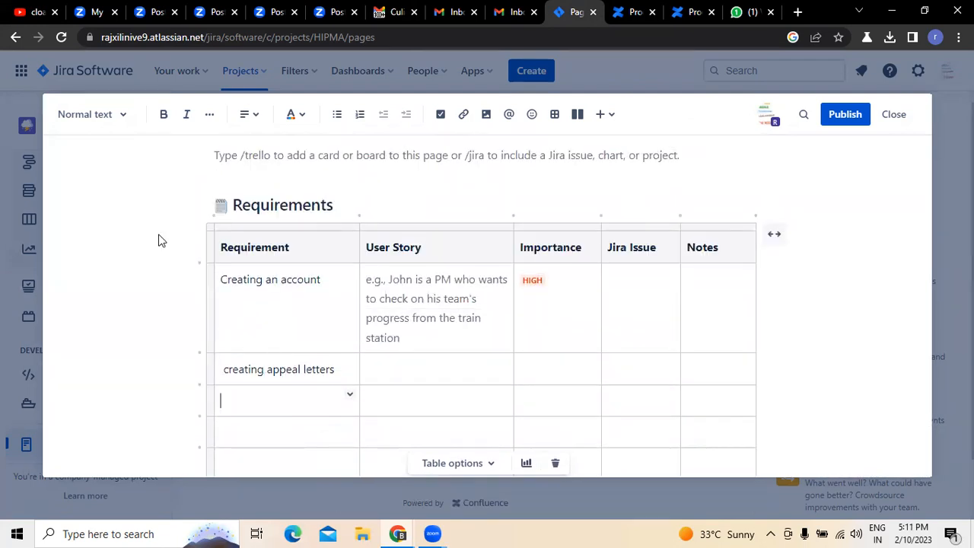
click(385, 13)
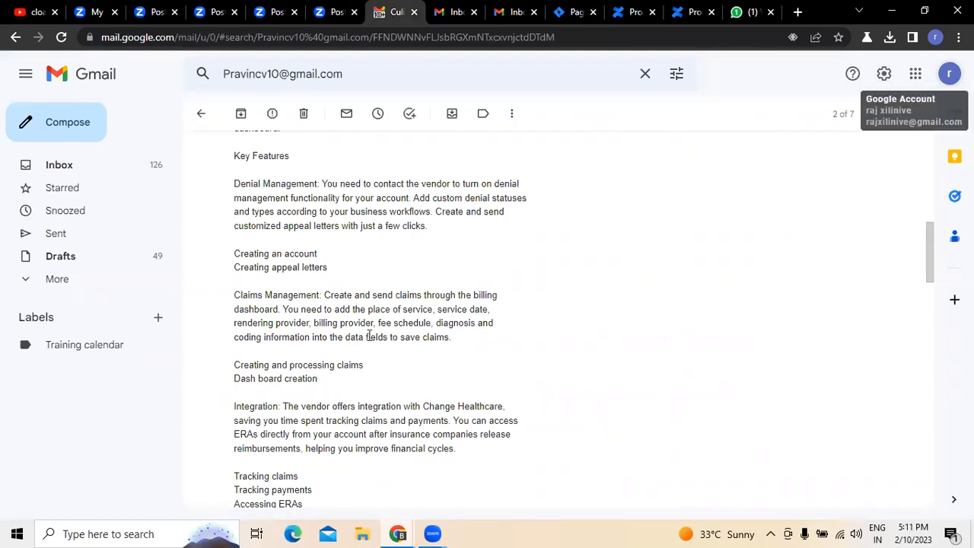
click(575, 12)
text(te)
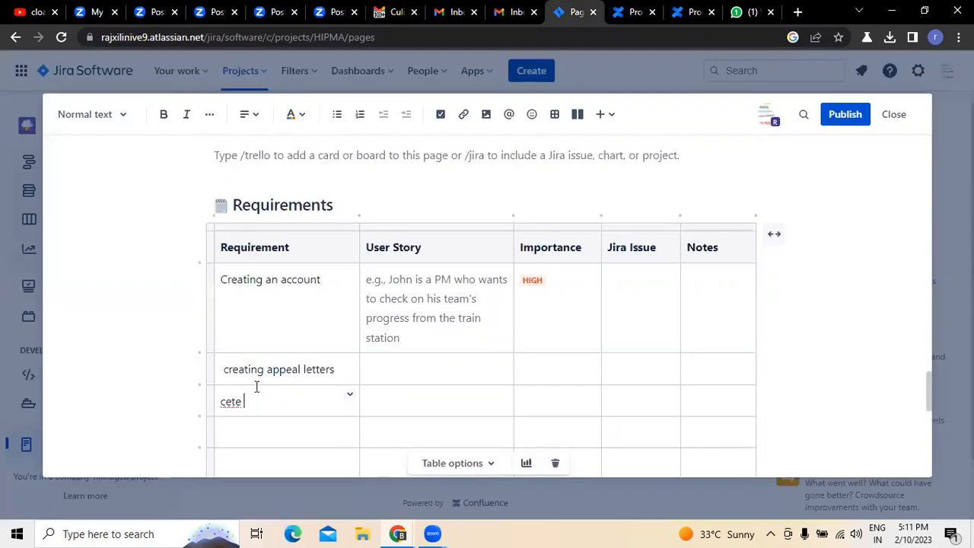
key(BackSpace)
key(BackSpace)
key(BackSpace)
text(reate and processing claims)
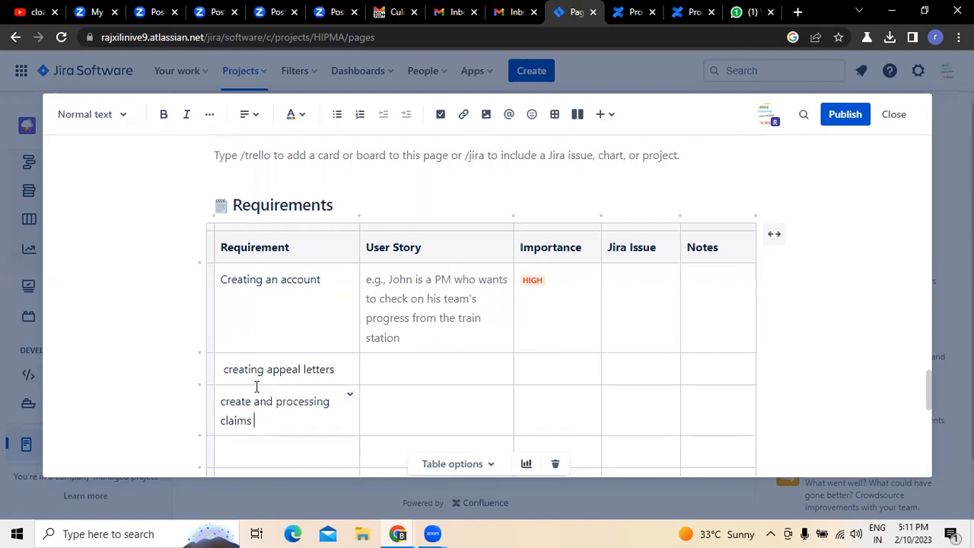
- Recheck the project e-mail's features and enter "creating appeal letters" as the fourth row's requirement, correcting its spelling
scroll(257, 387, down, 3)
click(261, 315)
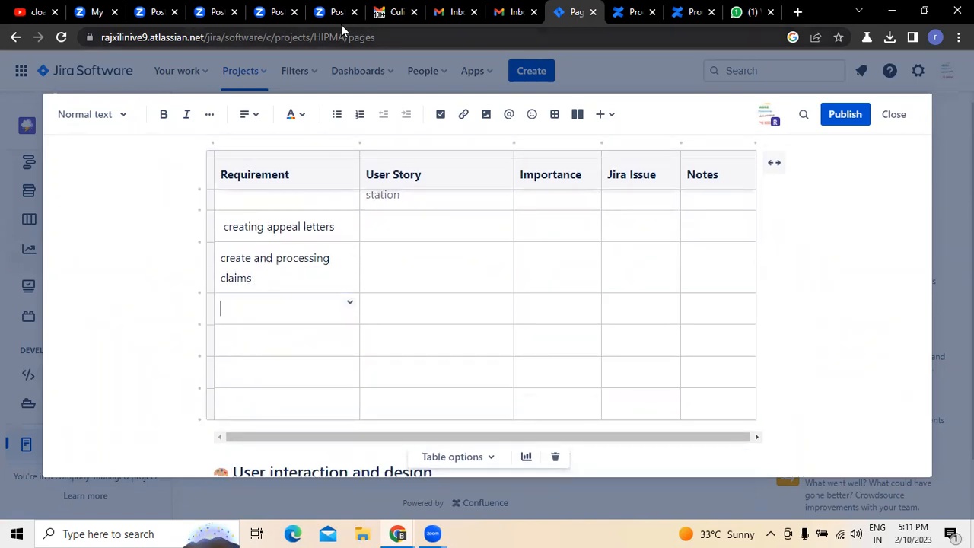
click(392, 12)
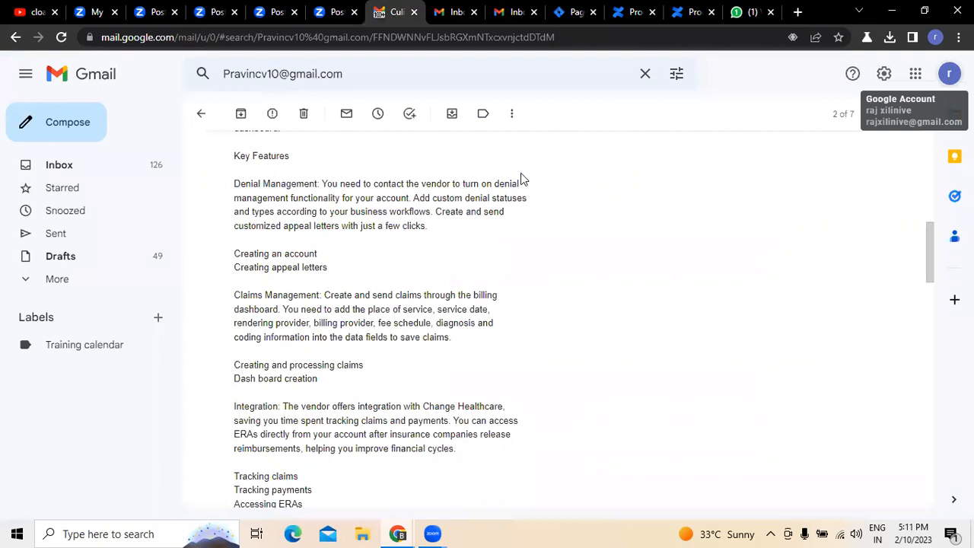
click(567, 12)
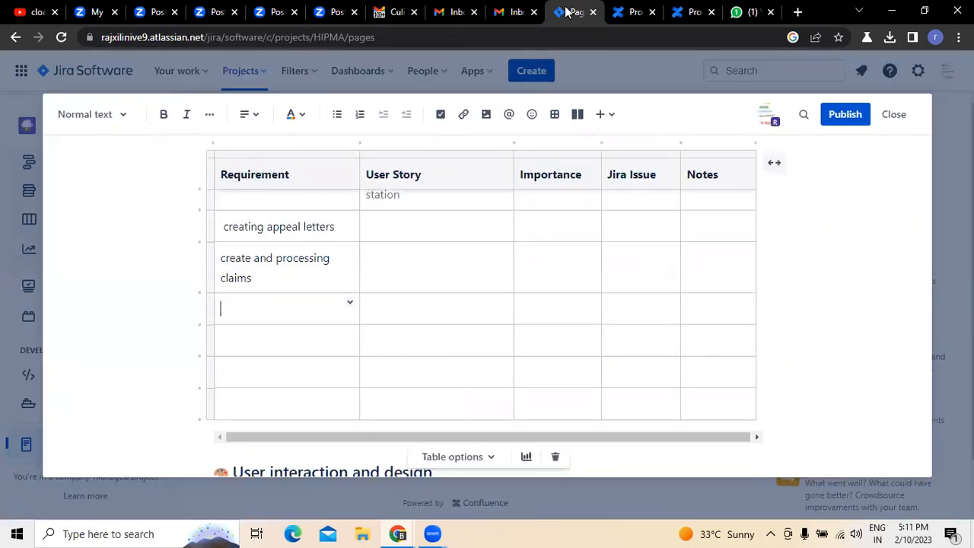
text(creating apepal letters)
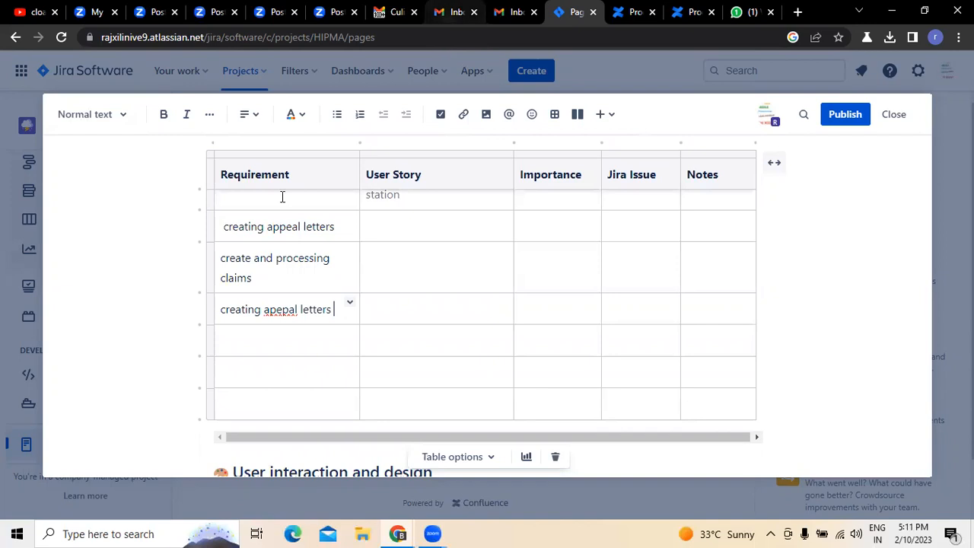
right_click(279, 309)
click(312, 134)
- Consult the project e-mail again and enter "creating and processing claims" as the fifth row's requirement
click(262, 352)
click(374, 20)
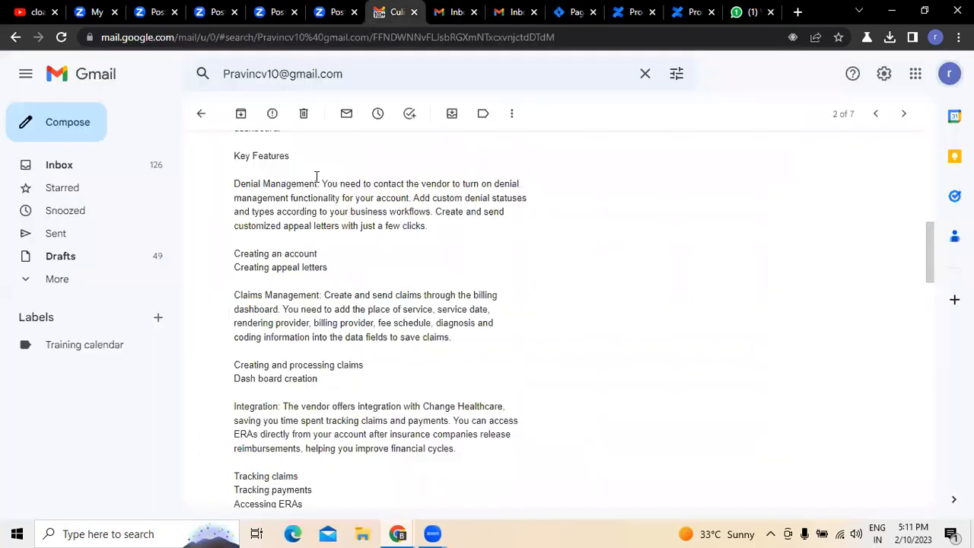
click(576, 13)
text(c)
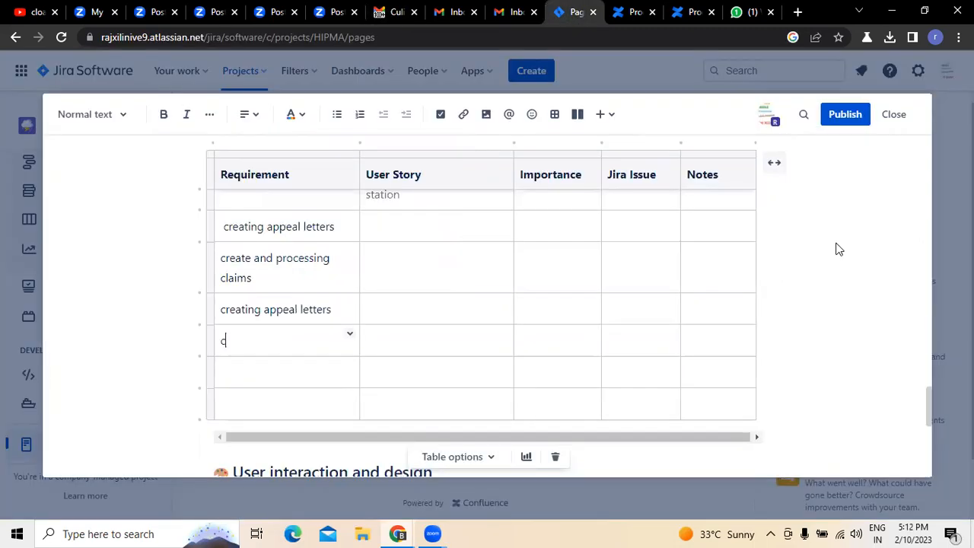
text(reating and processing claims)
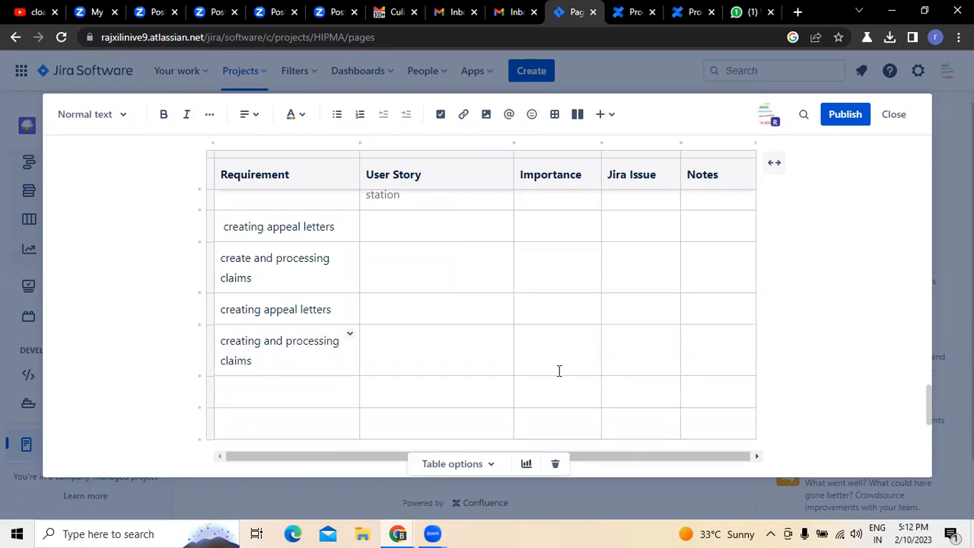
- Look up the following feature in the project e-mail and enter "Dash board creation" as the sixth row's requirement
click(287, 388)
click(399, 14)
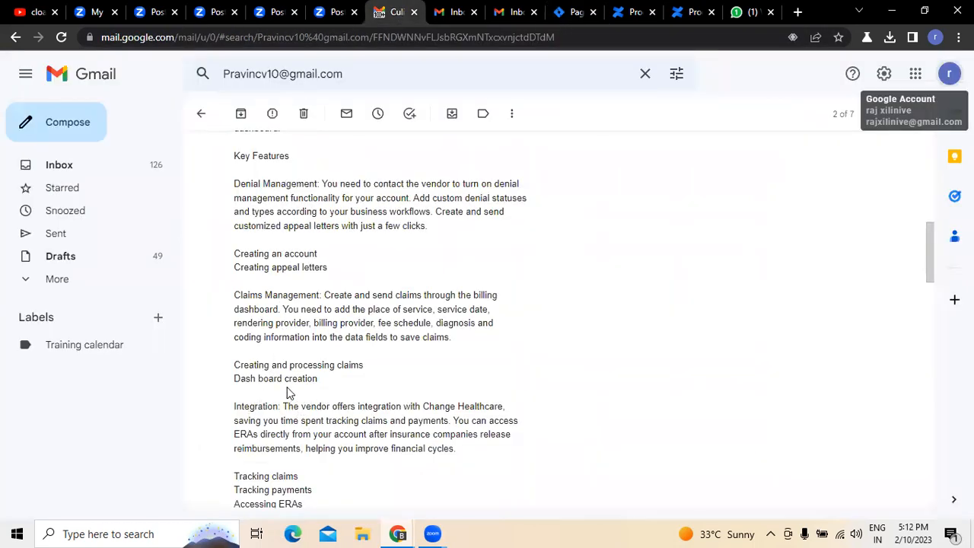
click(576, 12)
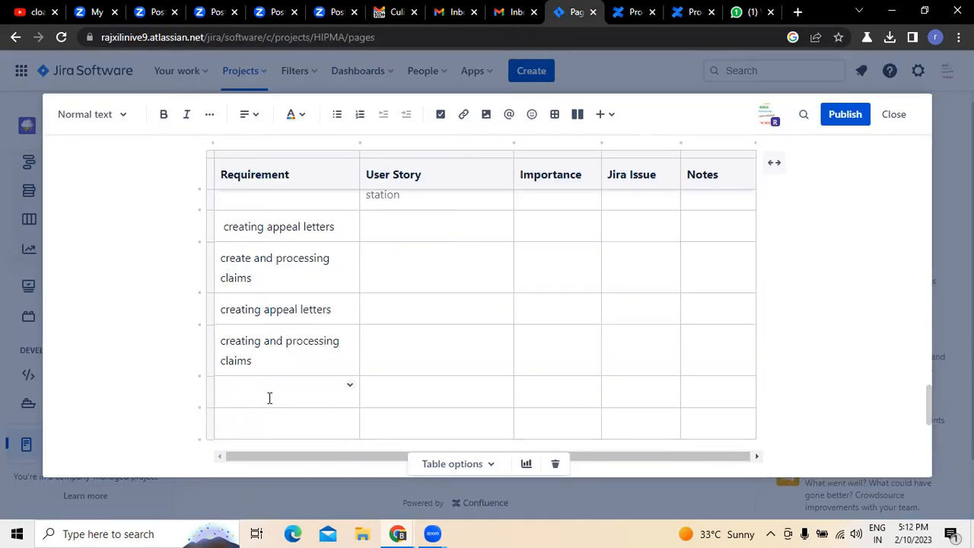
click(269, 397)
text(Dash board creation)
- Find the Integration features in the project e-mail and enter "Tracking claims" as the last row's requirement, correcting its spelling
click(267, 420)
click(379, 12)
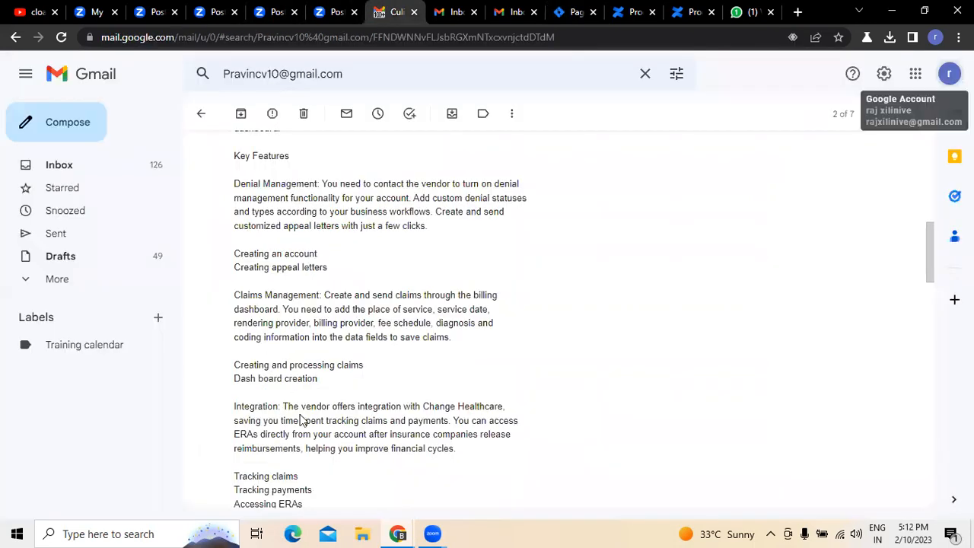
scroll(605, 359, down, 3)
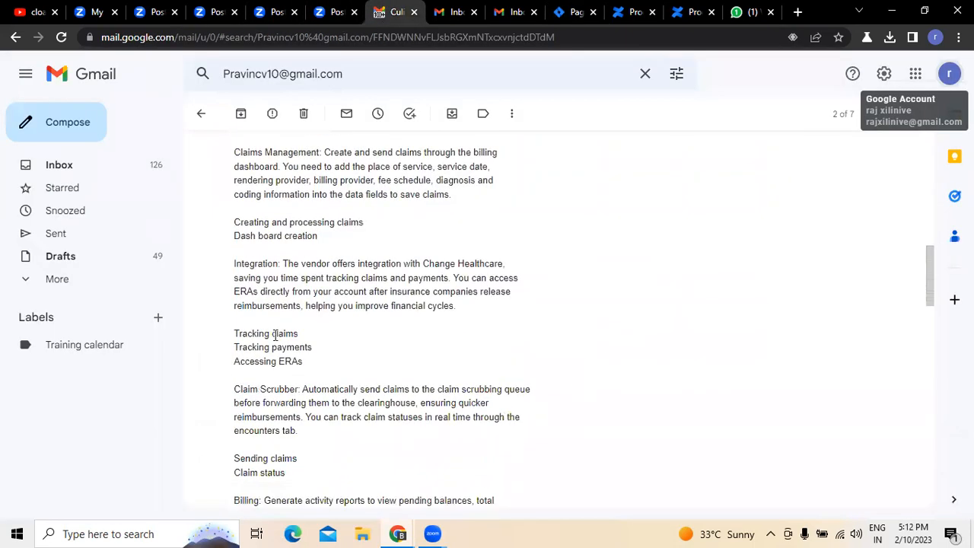
click(572, 14)
text(TRac)
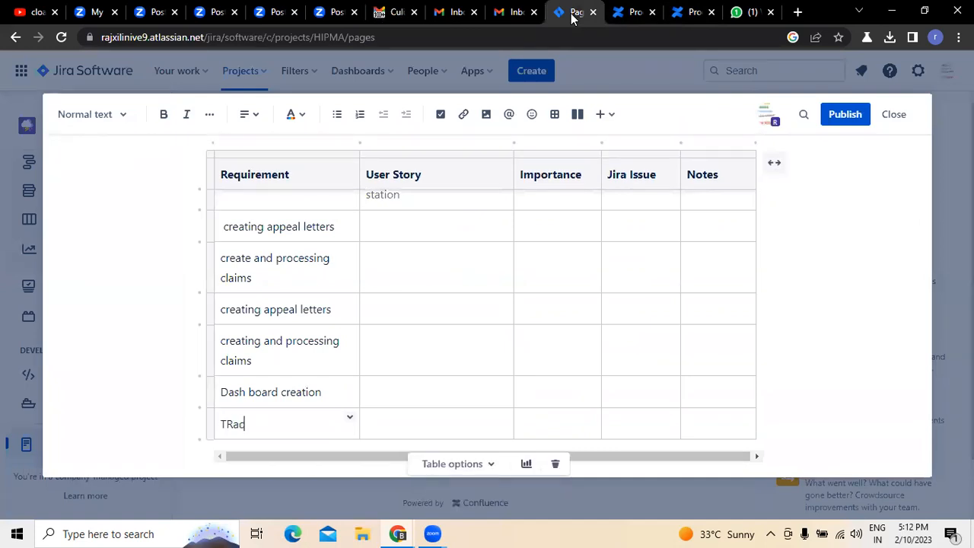
text(king claims)
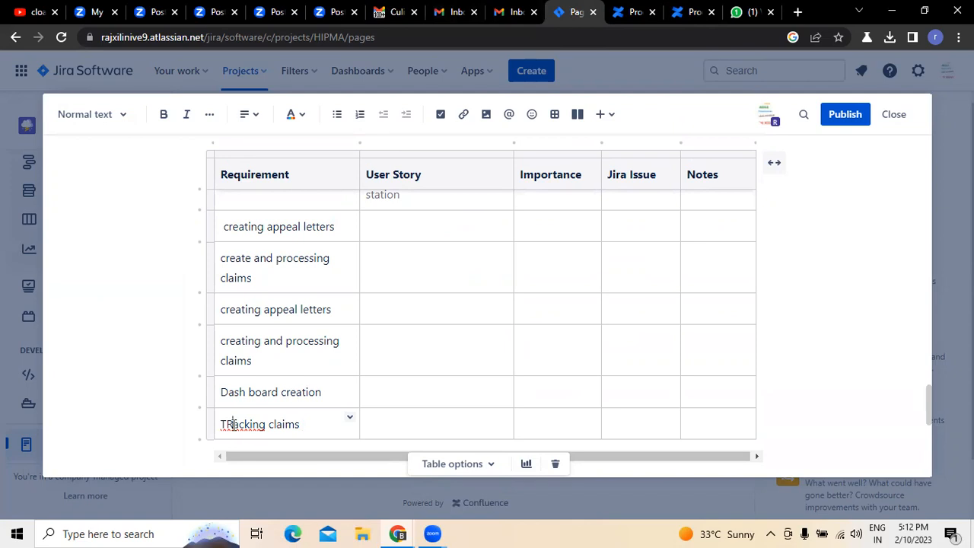
right_click(233, 424)
click(272, 212)
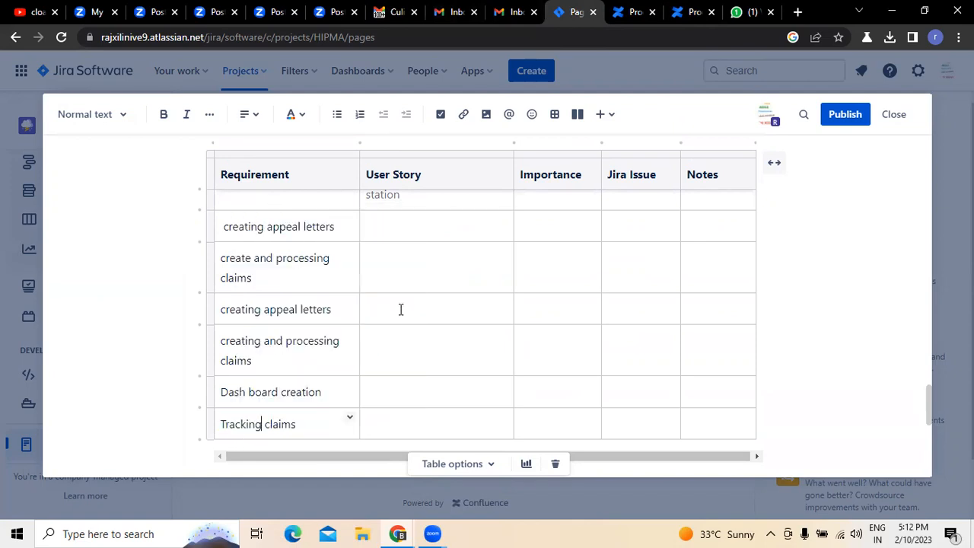
- Give the second row's Importance cell a blue background and enter "Intermediary" in it
click(392, 230)
scroll(392, 230, up, 2)
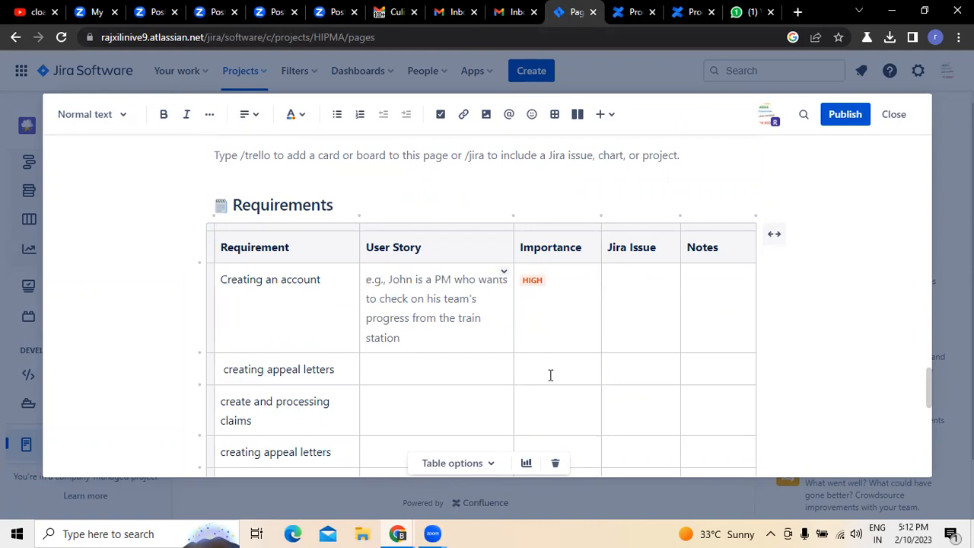
click(592, 363)
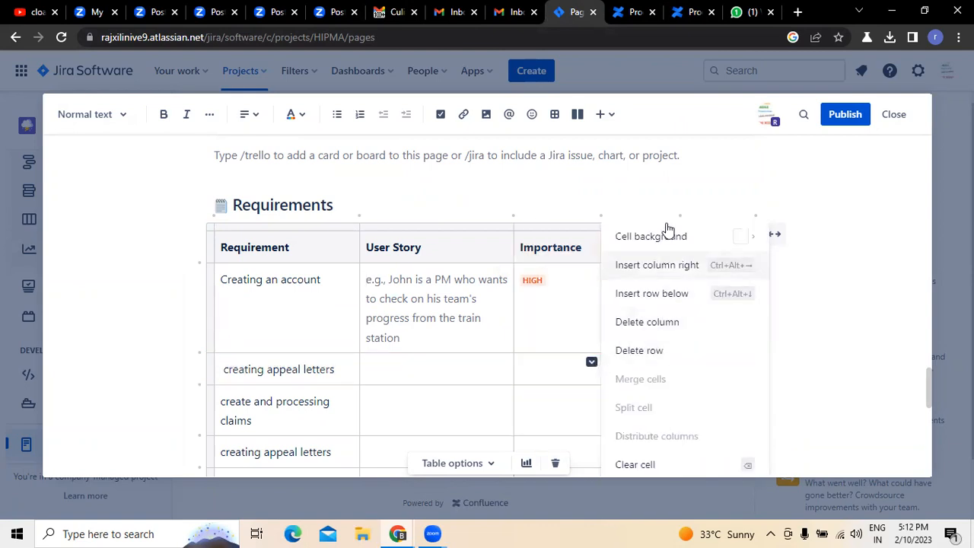
mouse_move(680, 234)
click(768, 260)
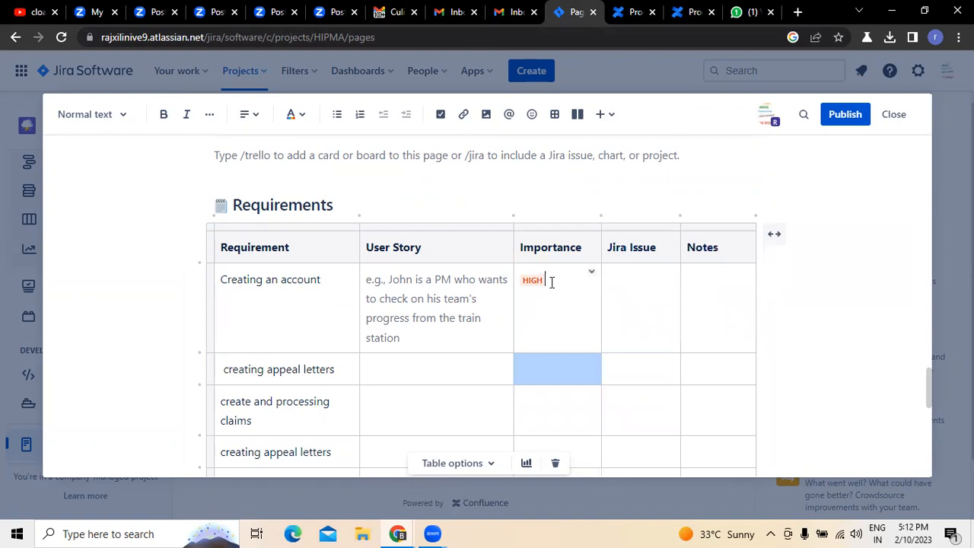
click(541, 374)
text(Inter)
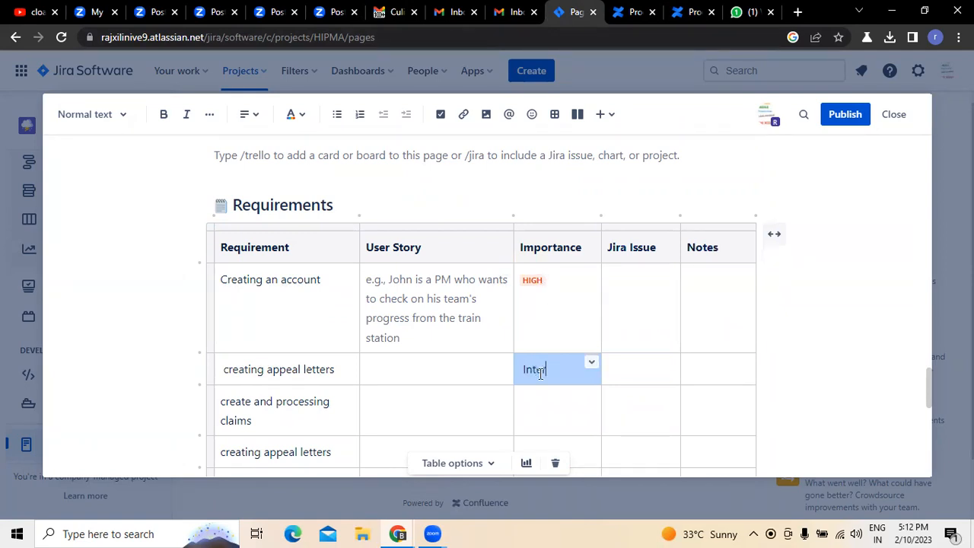
text(mediary)
- Fill the Importance cells of the third to seventh rows with Low, Low, High, Intermediary and High
click(547, 420)
text(Low)
scroll(545, 413, down, 2)
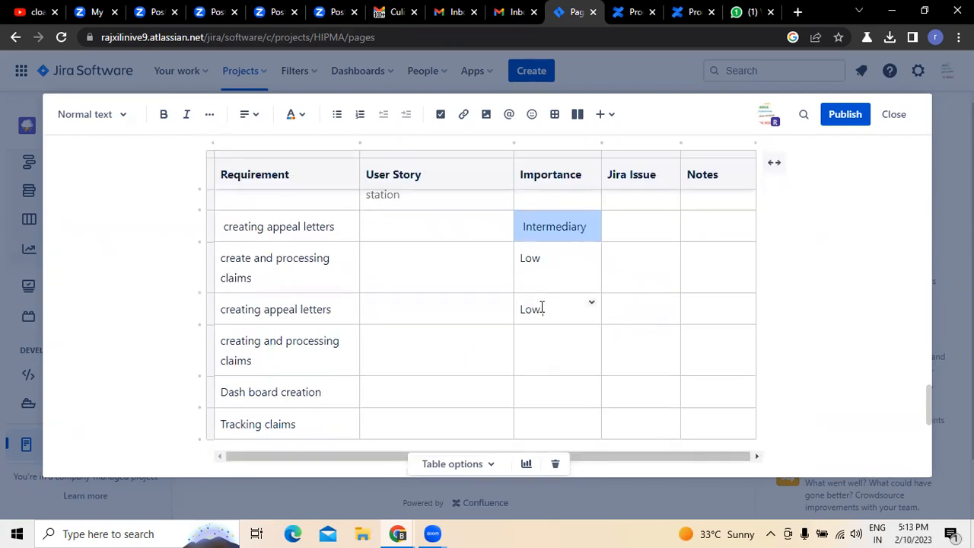
click(549, 353)
text(High)
click(542, 399)
text(Intermediary)
click(547, 418)
text(High)
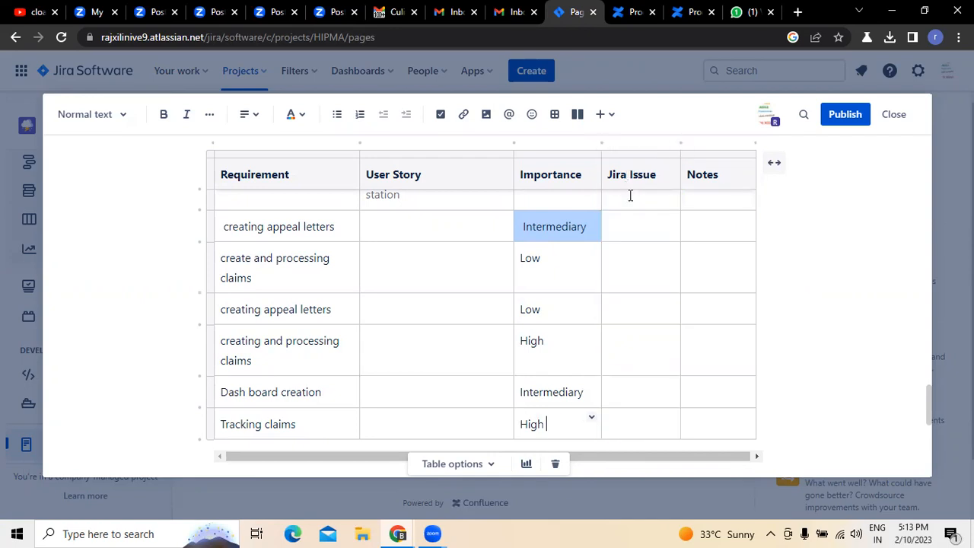
- Review the Jira Issue and Notes columns and the User interaction and design, Open Questions and Out of Scope sections
scroll(631, 195, up, 1)
click(637, 217)
click(714, 207)
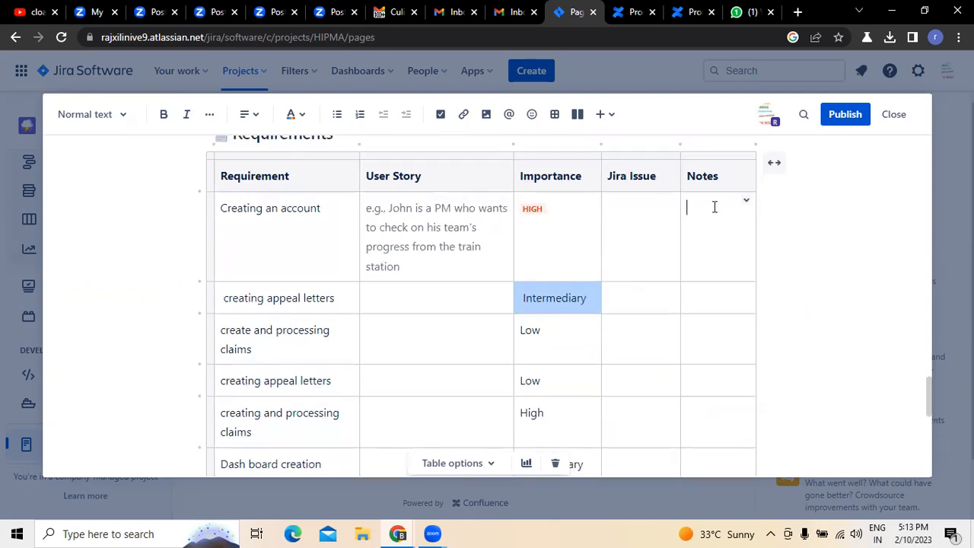
scroll(515, 297, down, 2)
scroll(525, 298, down, 2)
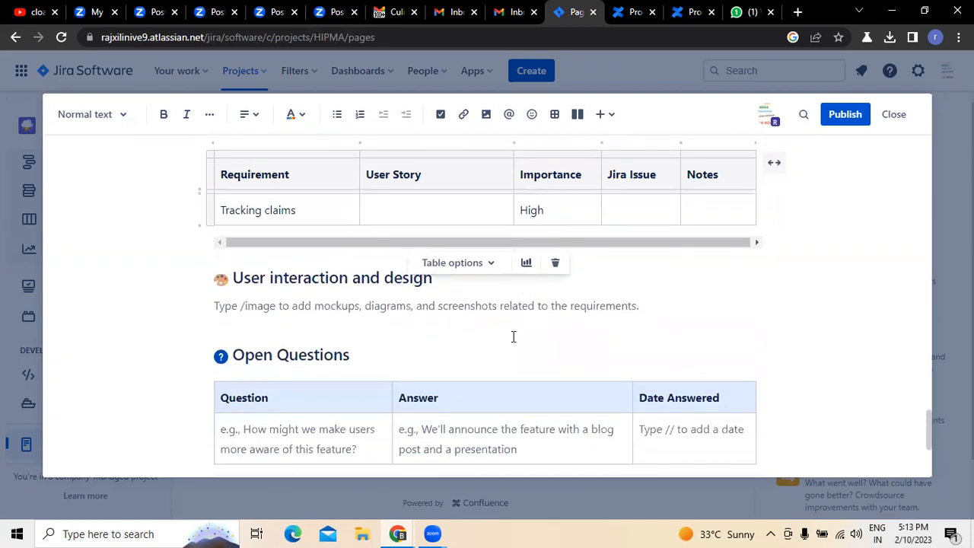
click(216, 306)
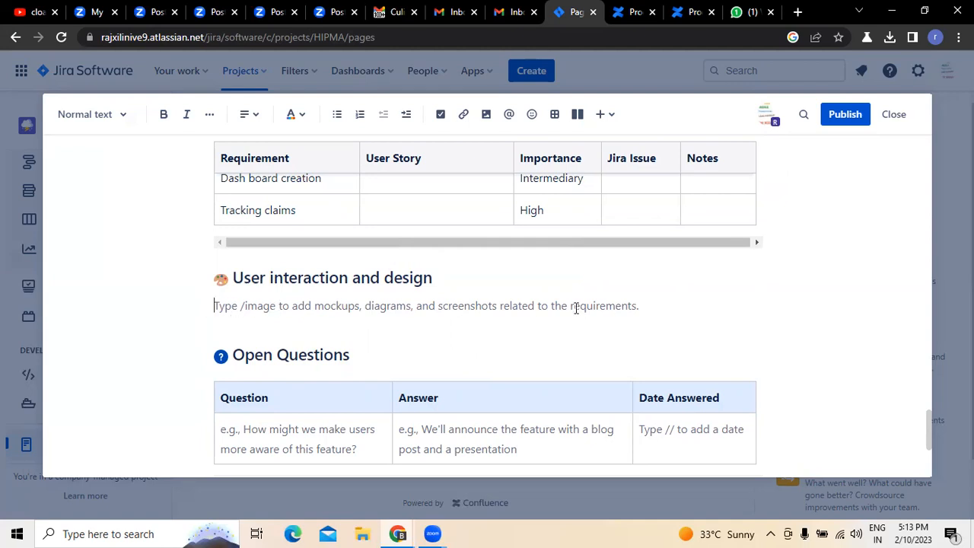
scroll(644, 306, down, 2)
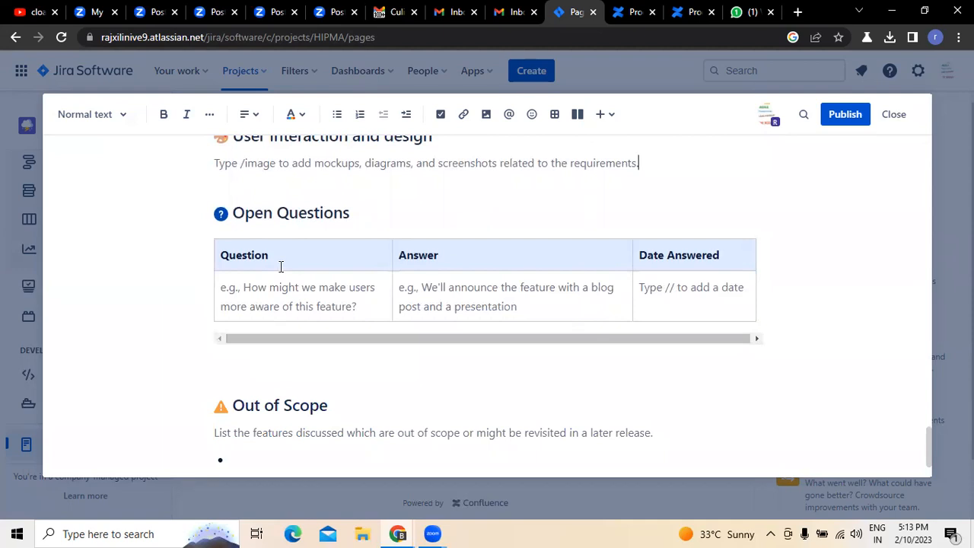
click(290, 289)
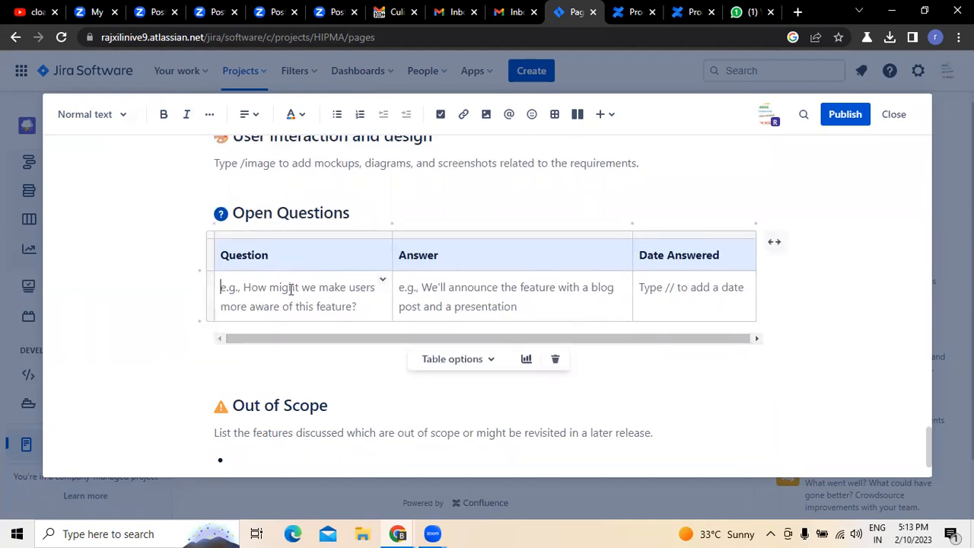
scroll(291, 290, down, 1)
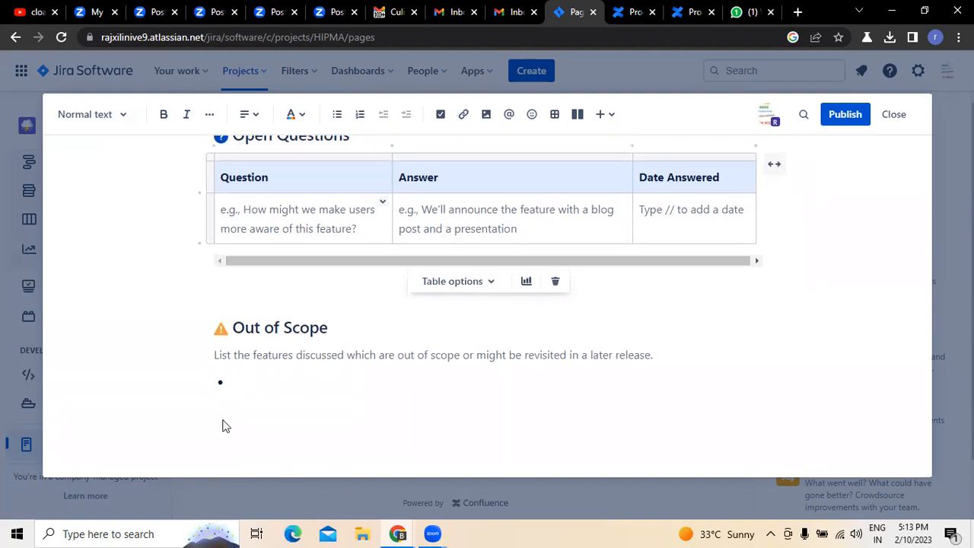
click(253, 358)
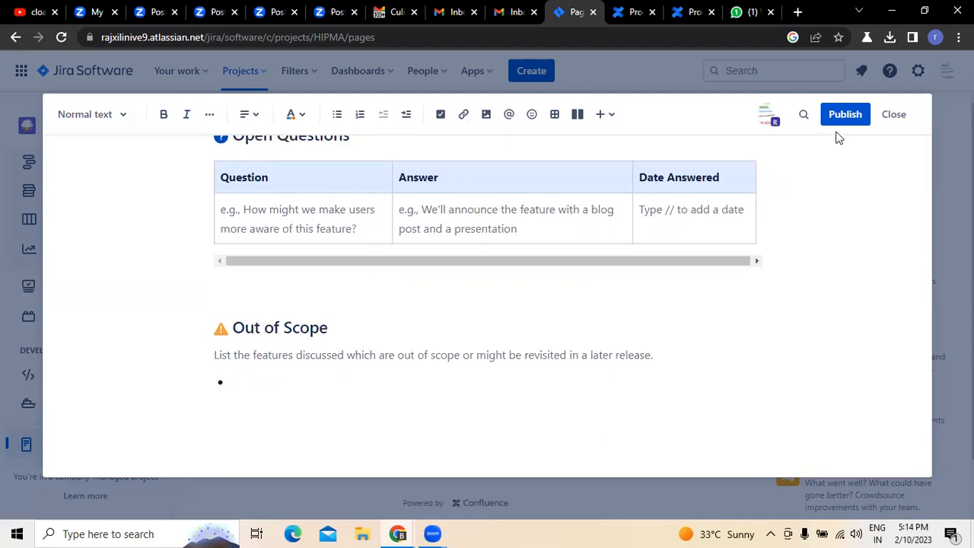
- Publish the product requirements page and return to the list of project pages
click(840, 115)
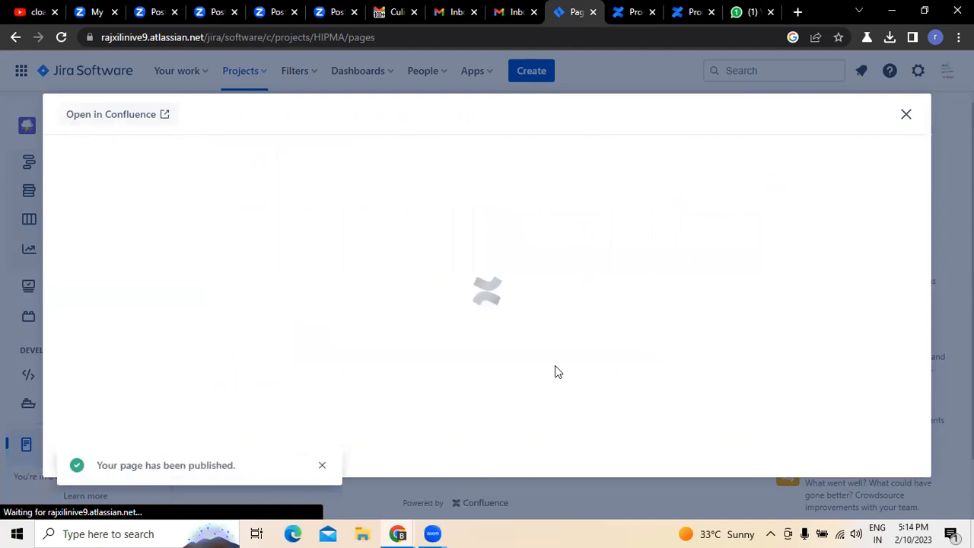
click(906, 115)
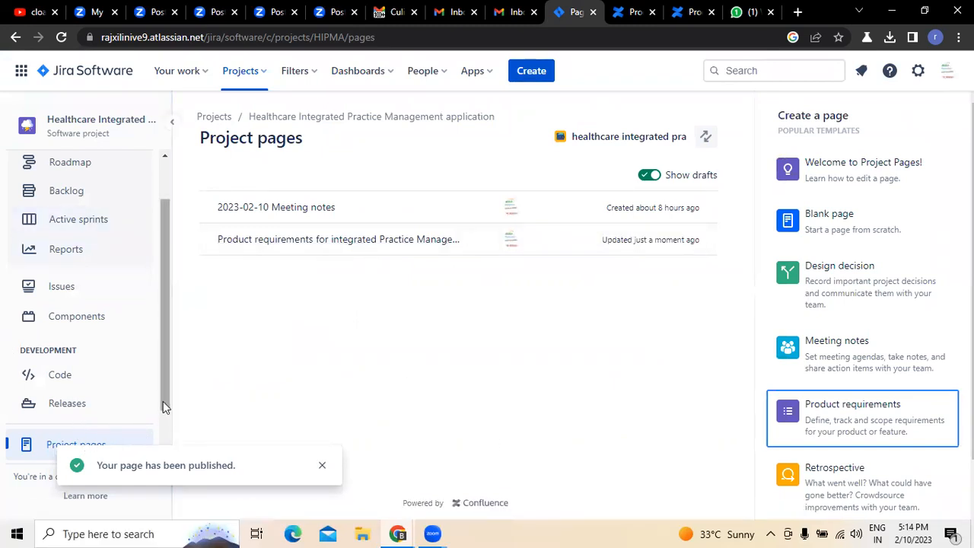
drag(163, 407, 162, 422)
click(89, 436)
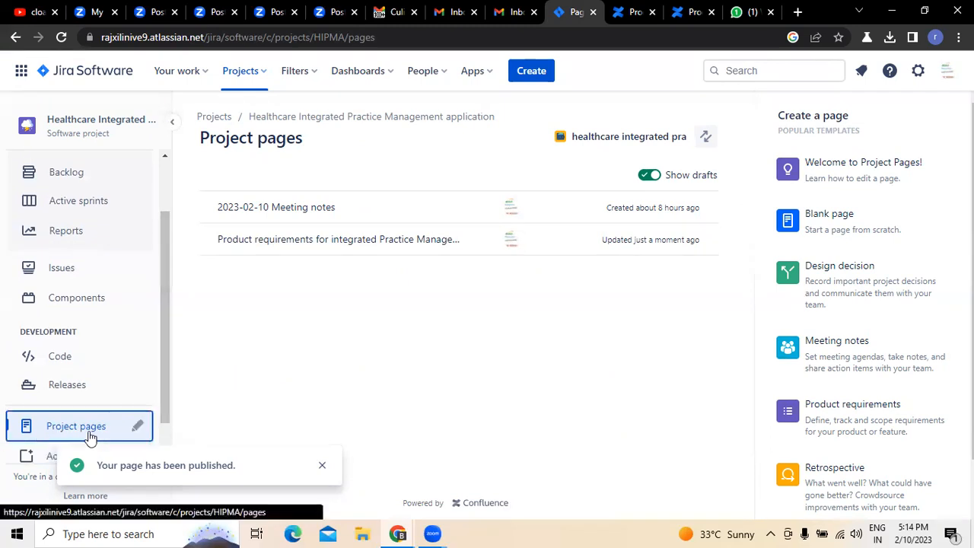